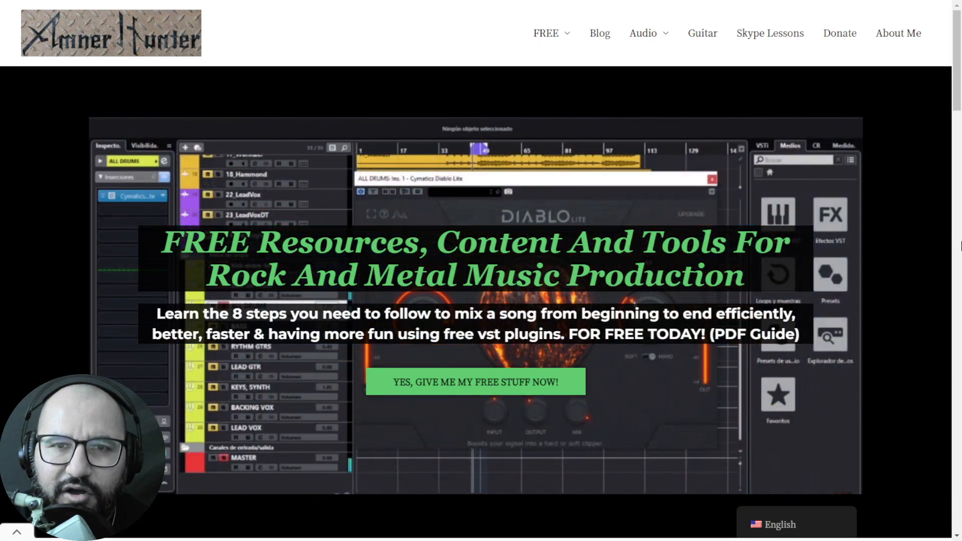
# Step: Take the ToneGenerator and Neurontape plugins on track 18 out of bypass
pyautogui.moveTo(555, 41)
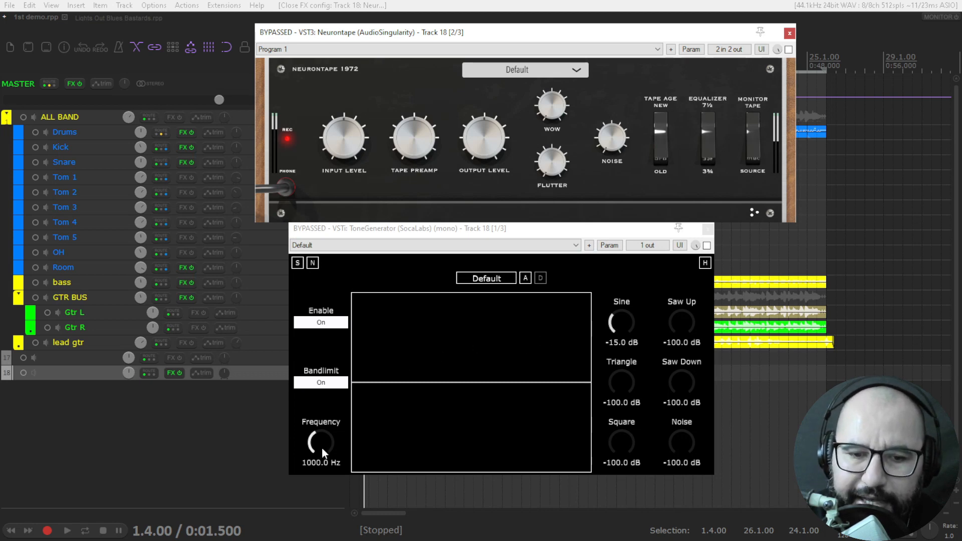
pyautogui.click(707, 245)
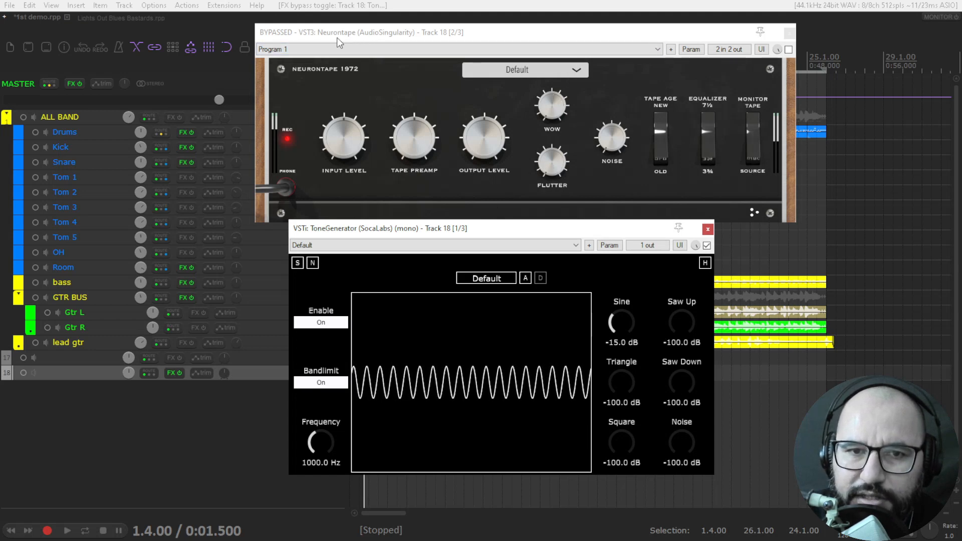
pyautogui.click(789, 50)
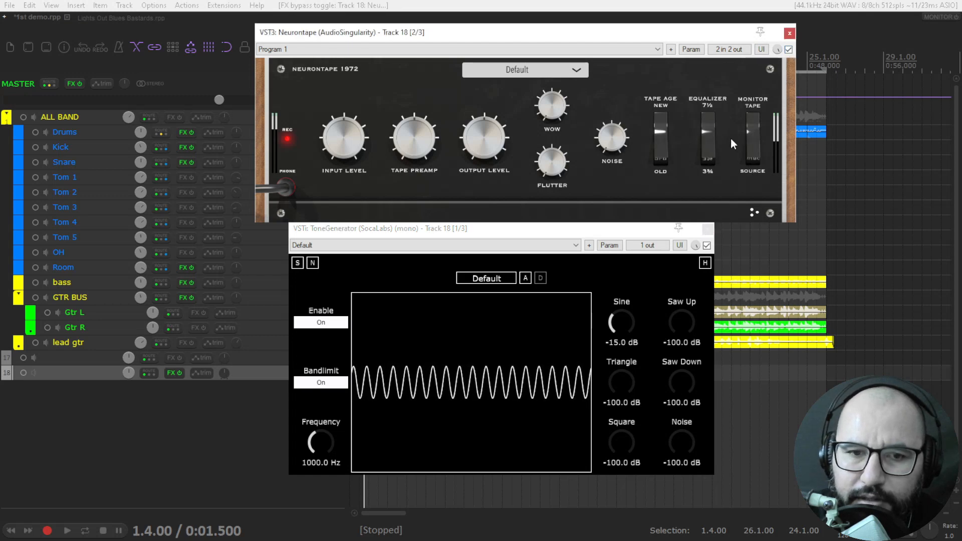
# Step: Open and enable MEqualizer on track 18, with Neurontape bypassed, to analyze the plain 1000 Hz sine tone
pyautogui.rightClick(168, 373)
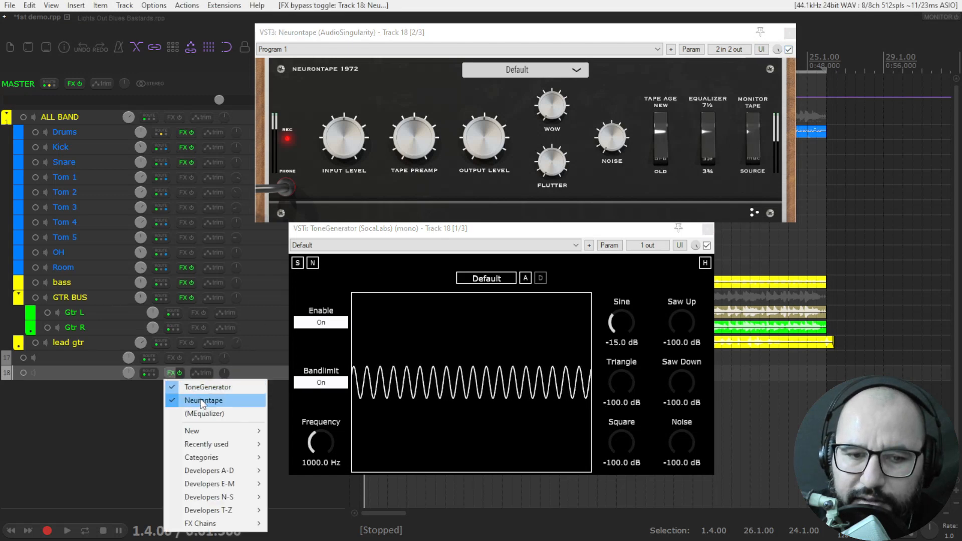
pyautogui.click(205, 413)
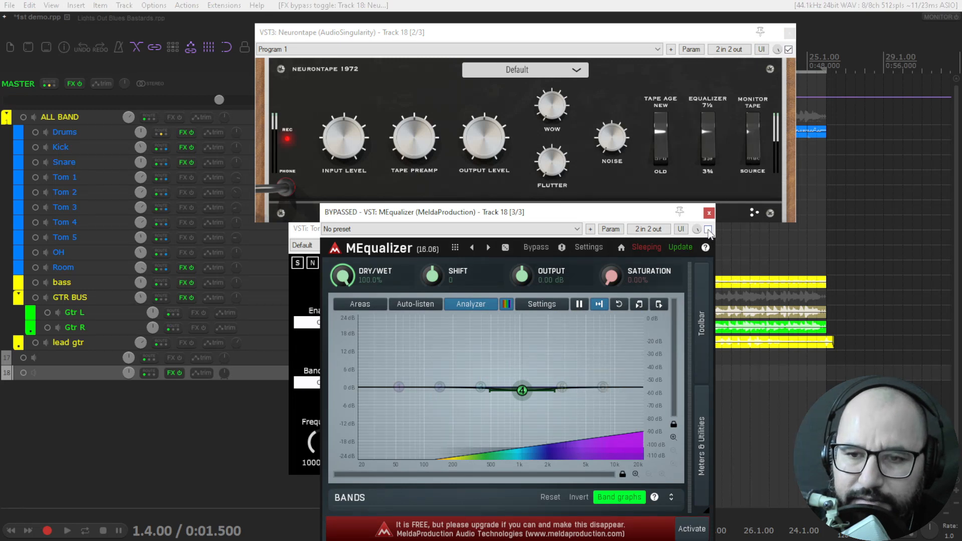
pyautogui.click(789, 49)
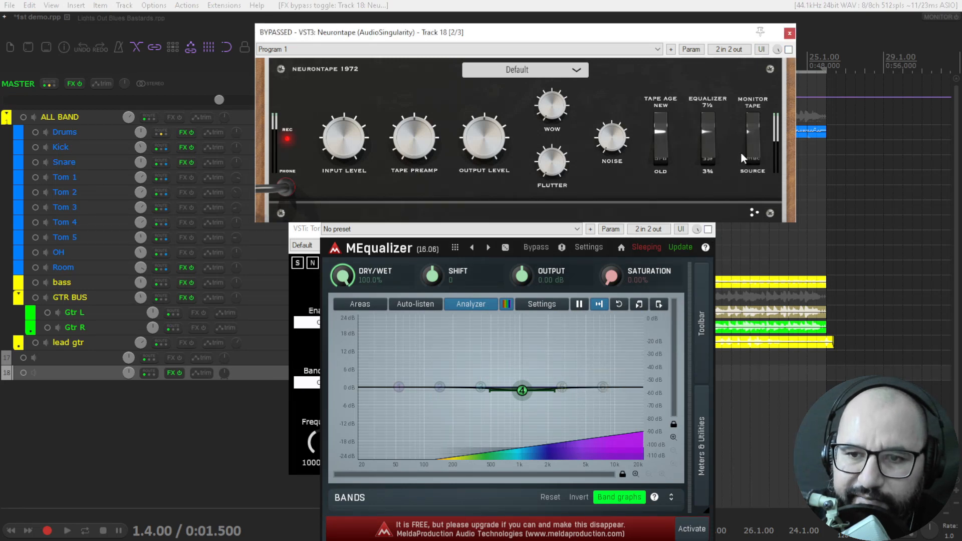
pyautogui.click(708, 230)
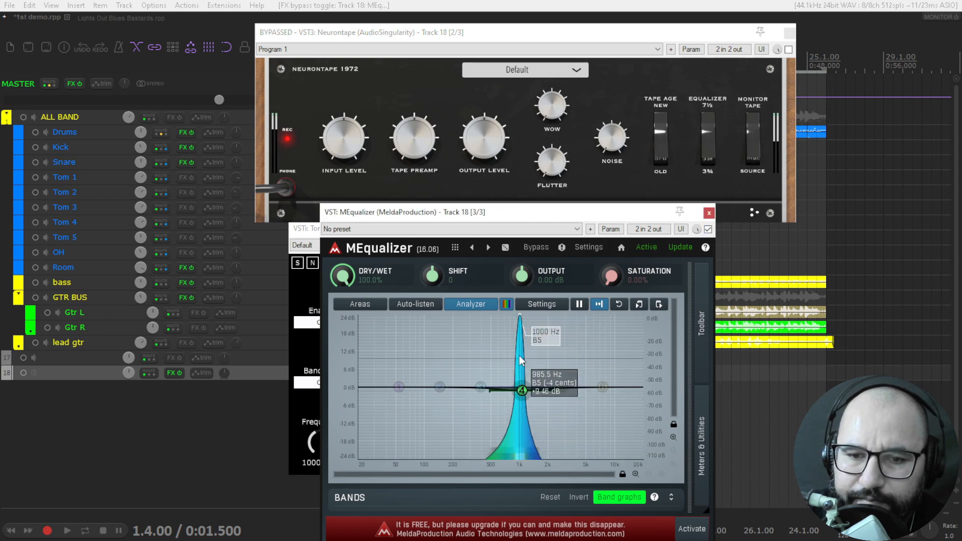
# Step: Enable Neurontape on track 18 and toggle its bypass to compare the harmonics, leaving the plugin active
pyautogui.click(788, 50)
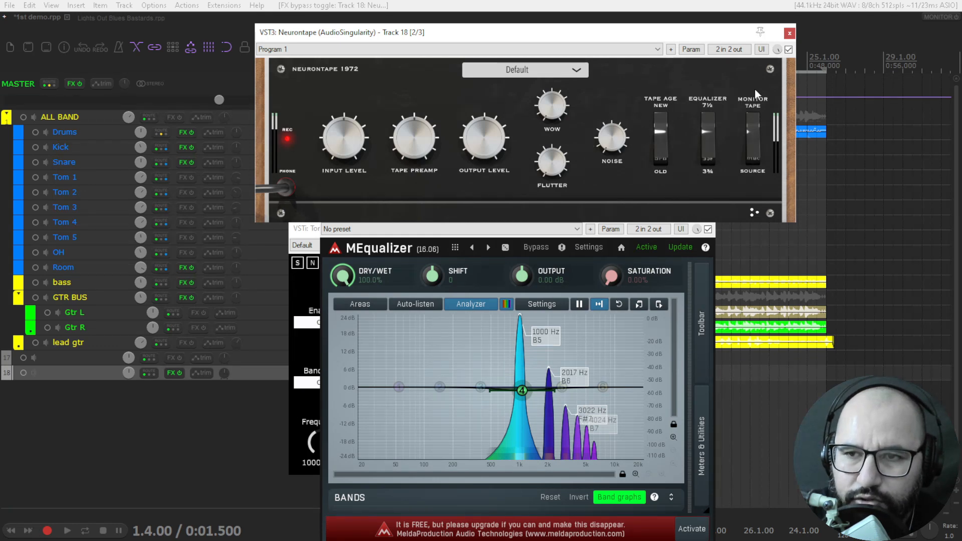
pyautogui.click(788, 49)
pyautogui.click(788, 50)
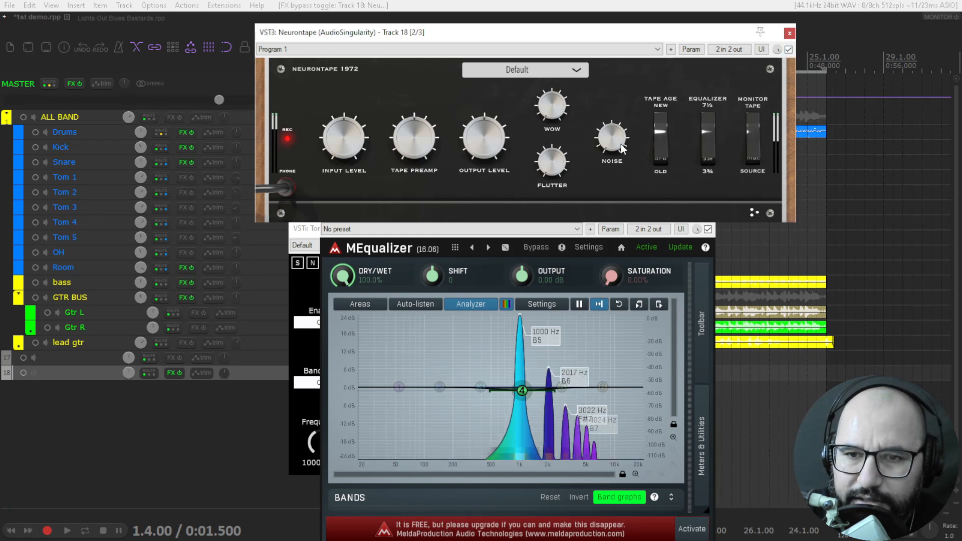
# Step: Adjust Neurontape's noise, tape preamp and output level knobs to test their effect on the analyzed tone
pyautogui.moveTo(621, 100); pyautogui.dragTo(602, 278)
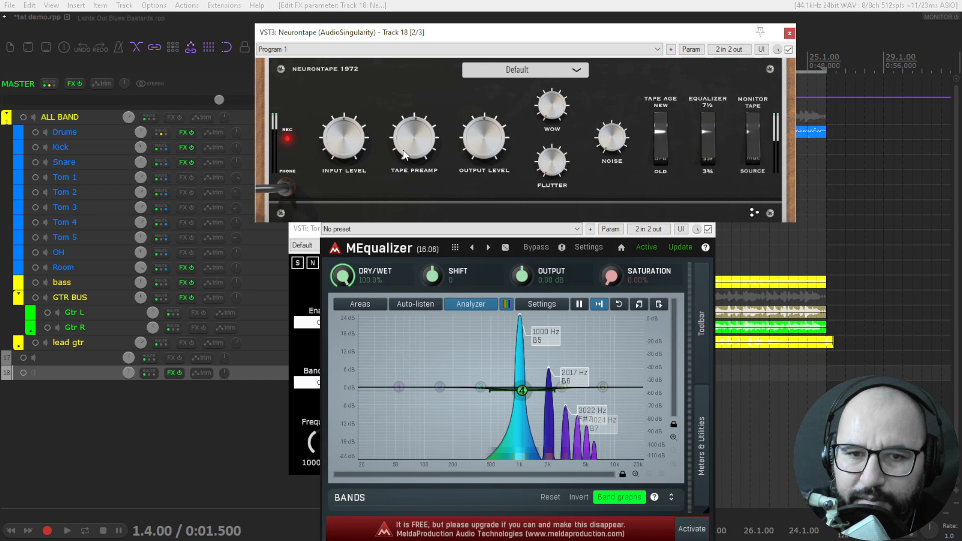
pyautogui.moveTo(403, 149); pyautogui.dragTo(428, 82)
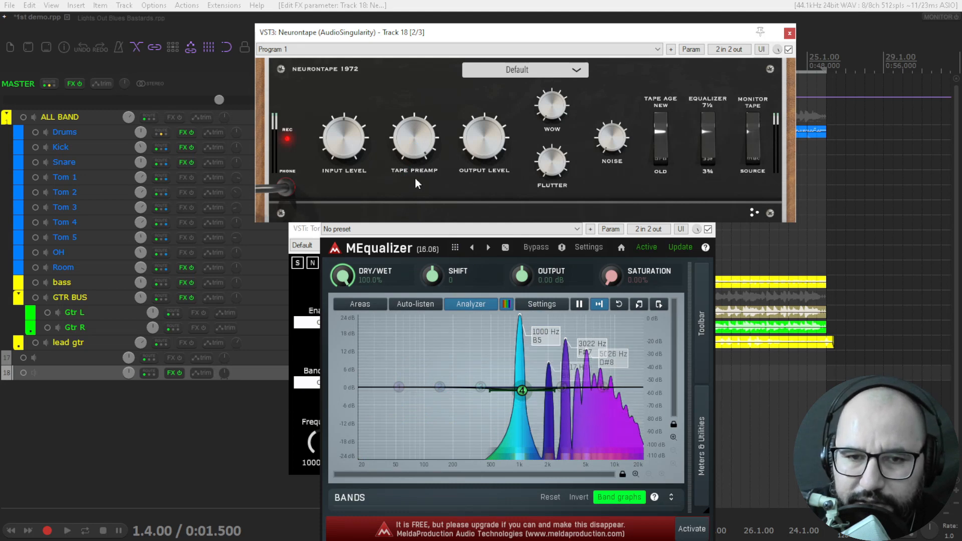
pyautogui.moveTo(415, 178); pyautogui.dragTo(415, 193)
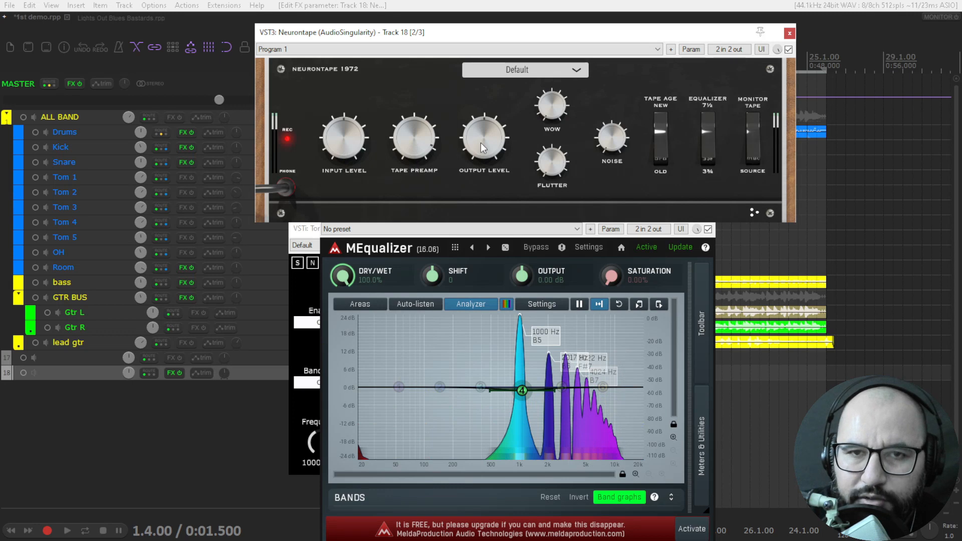
pyautogui.moveTo(480, 143)
pyautogui.mouseDown()
pyautogui.moveTo(481, 170)
pyautogui.moveTo(482, 148)
pyautogui.mouseUp()
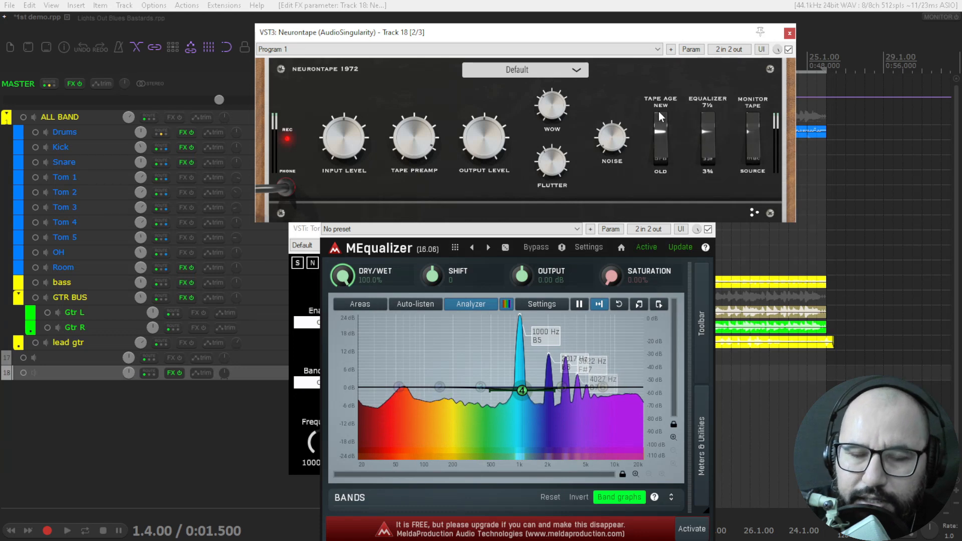
# Step: Try out Neurontape's Tape Age, Equalizer and Monitor switches while checking the spectrum in the analyzer
pyautogui.click(663, 164)
pyautogui.moveTo(692, 199); pyautogui.dragTo(693, 153)
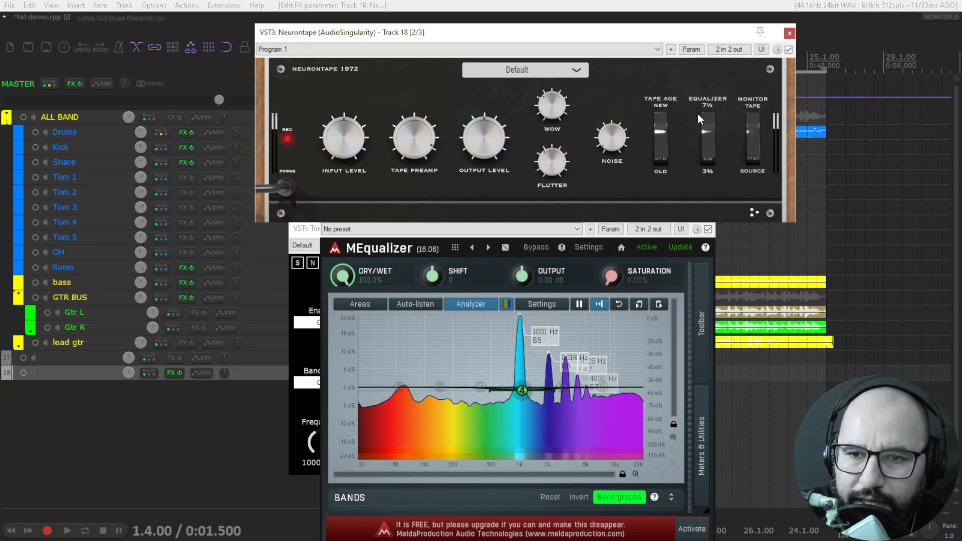
pyautogui.click(708, 161)
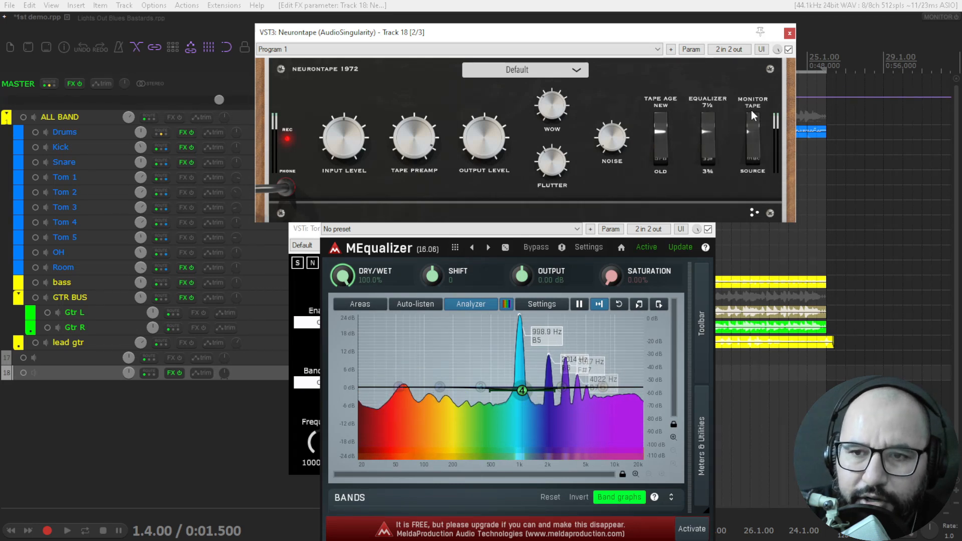
pyautogui.click(753, 164)
pyautogui.click(753, 163)
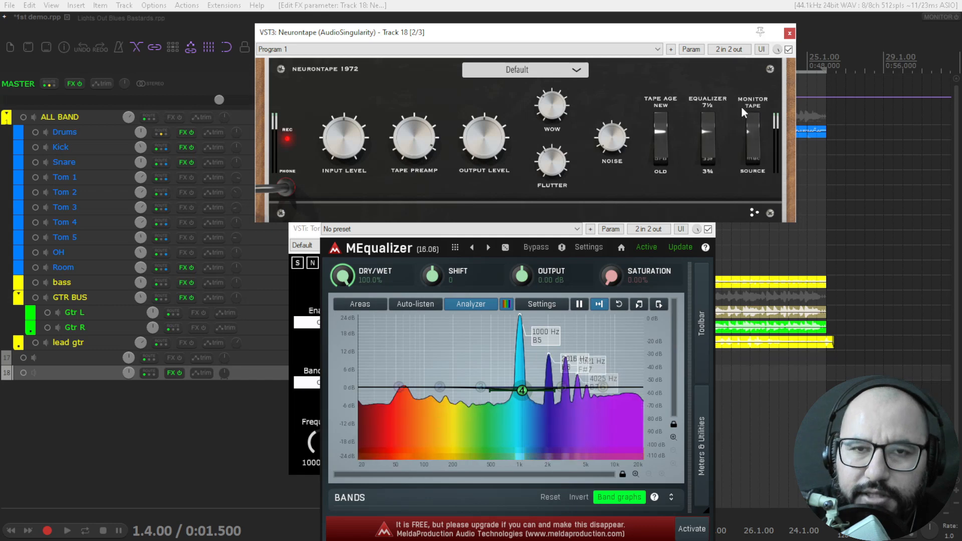
# Step: Compare Neurontape's 7½ and 3¾ equalizer settings in the analyzer and view its list of presets
pyautogui.click(708, 161)
pyautogui.click(709, 134)
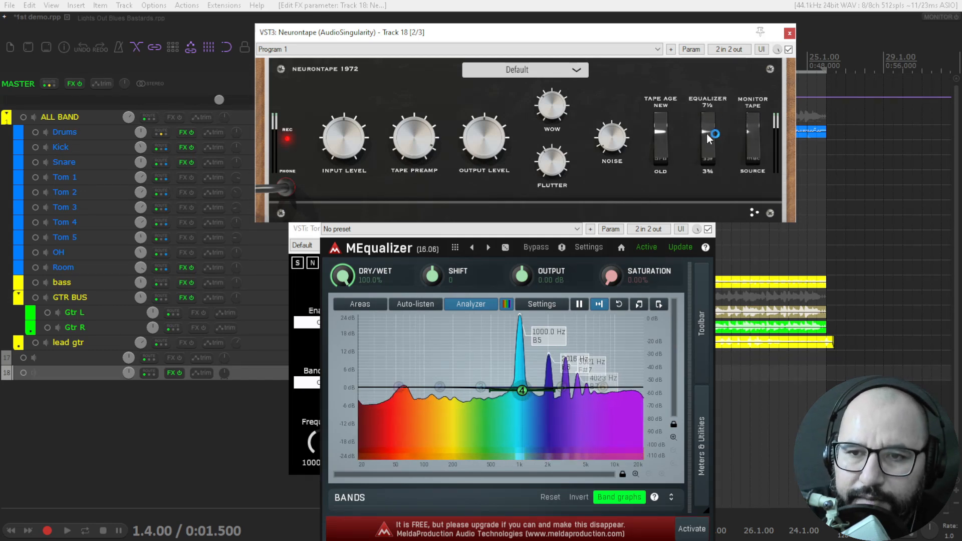
pyautogui.click(707, 163)
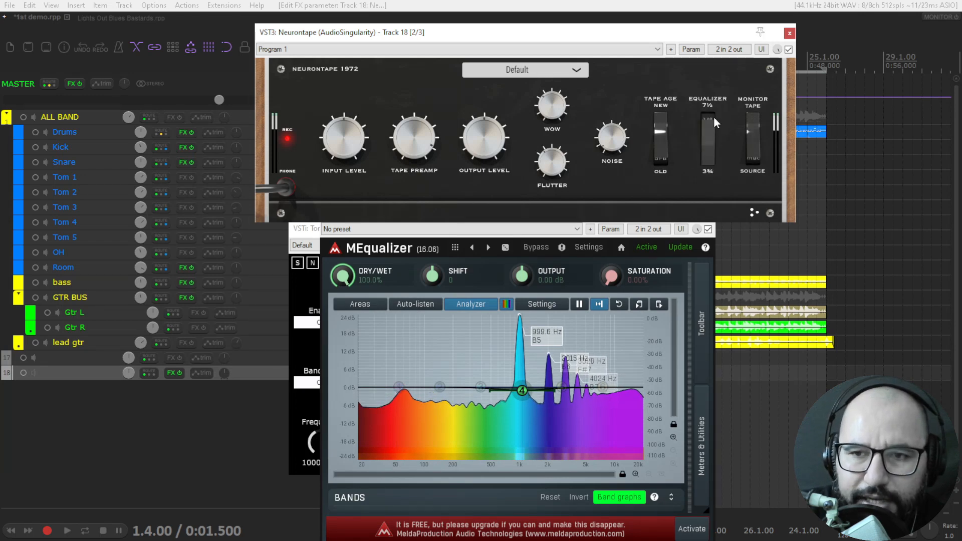
pyautogui.click(711, 162)
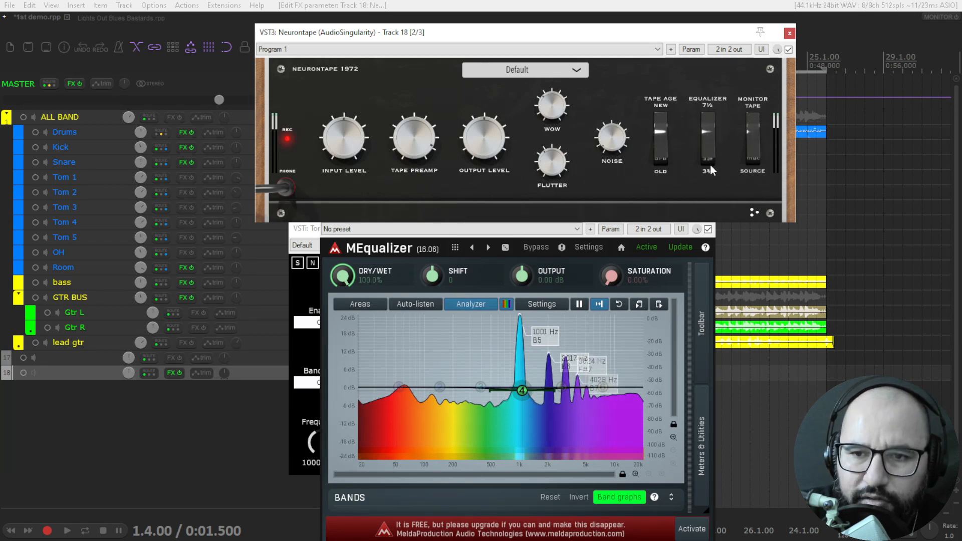
pyautogui.click(710, 163)
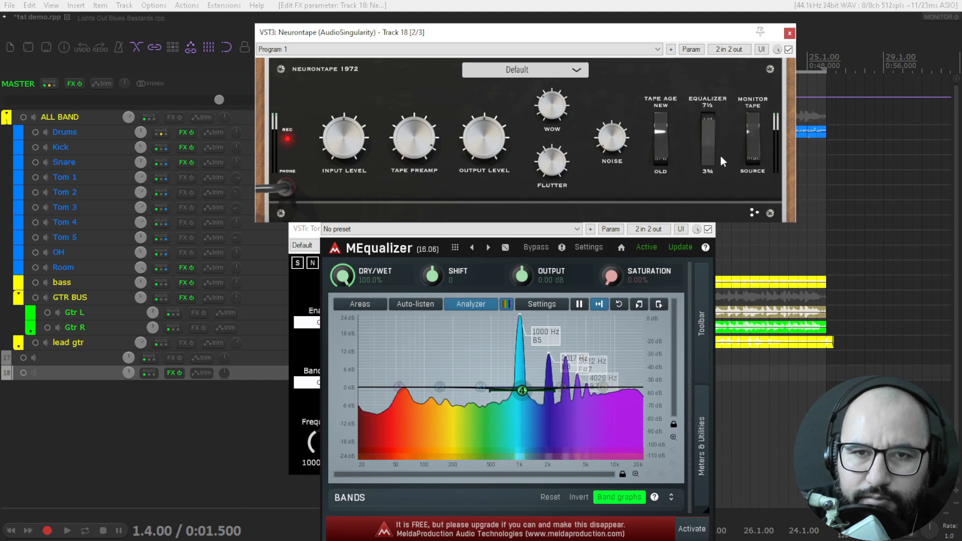
pyautogui.click(709, 116)
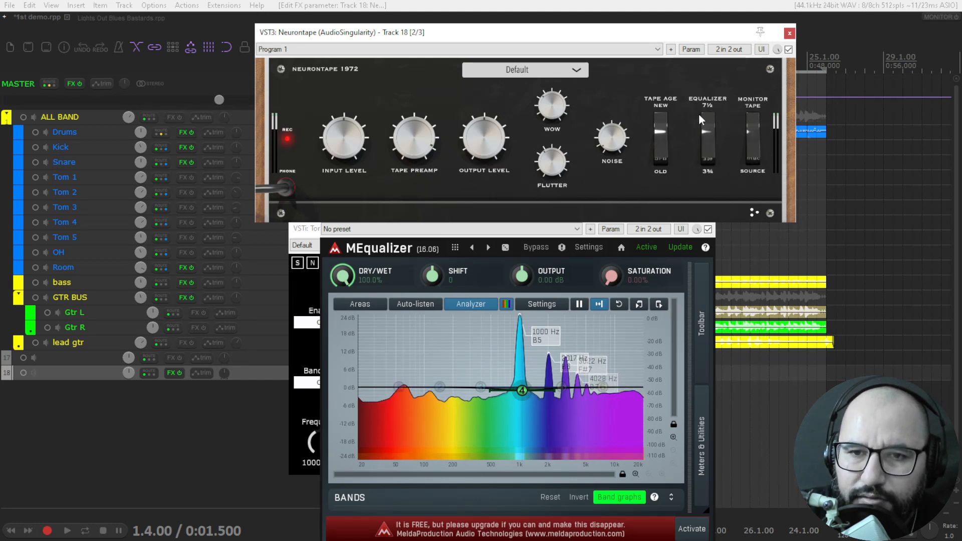
pyautogui.click(577, 72)
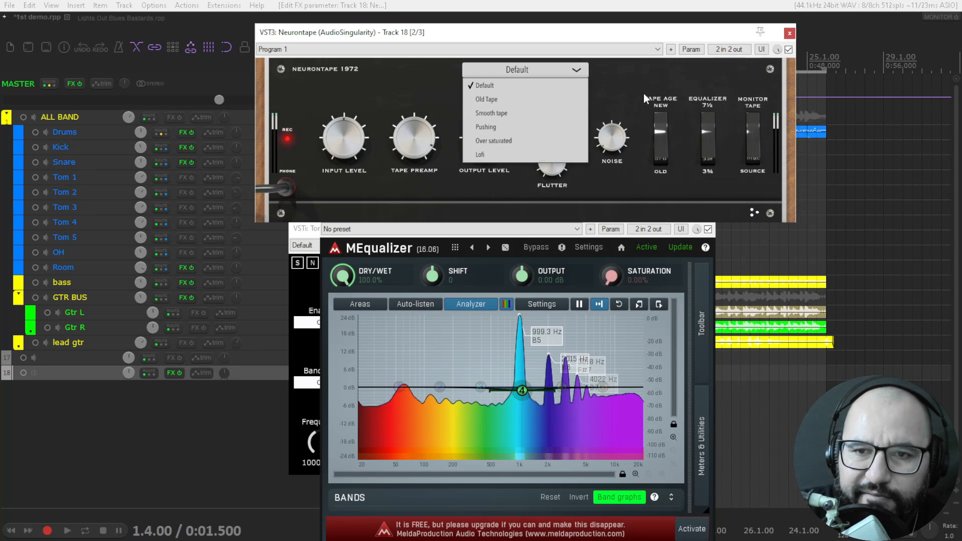
pyautogui.click(625, 85)
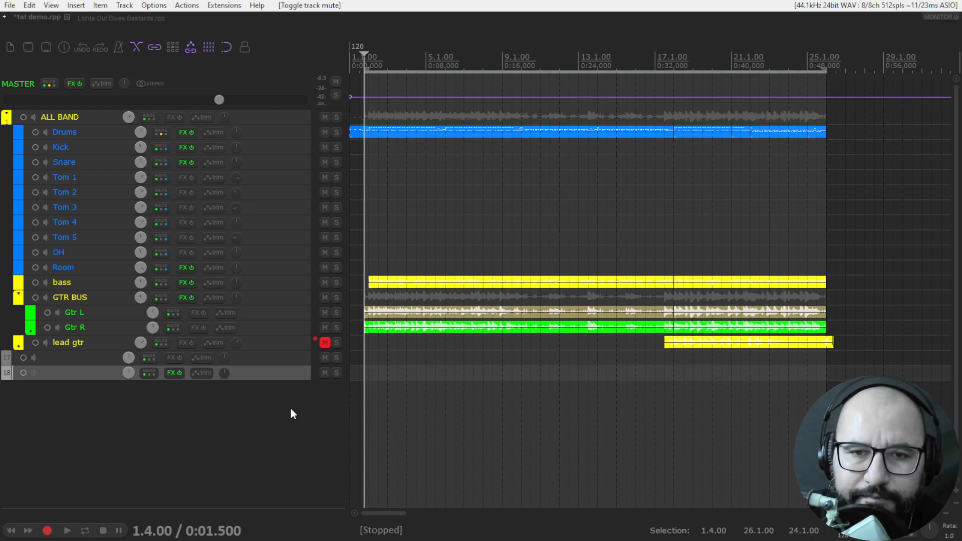
# Step: Play the song and listen to the Drums, bass and GTR BUS tracks soloed in turn, ending with playback stopped
pyautogui.press('space')
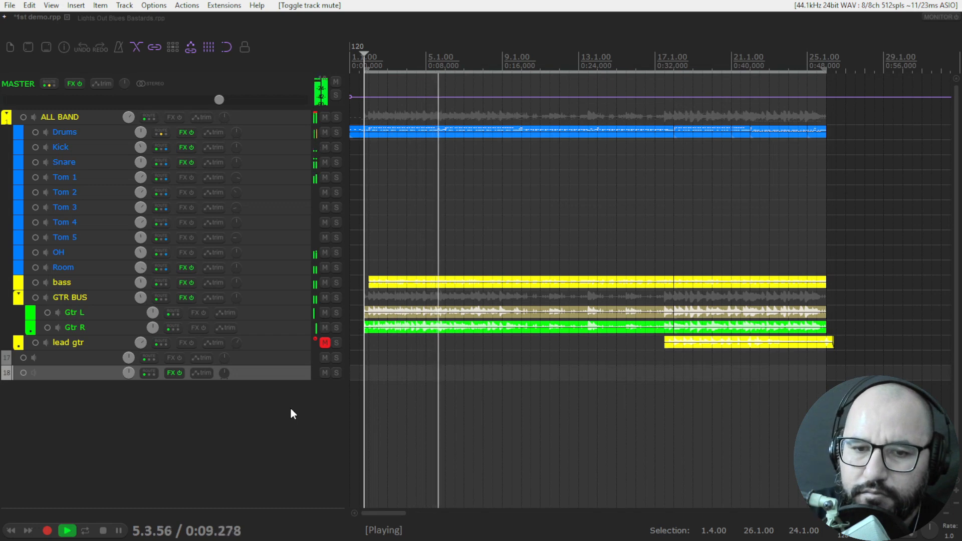
pyautogui.click(336, 132)
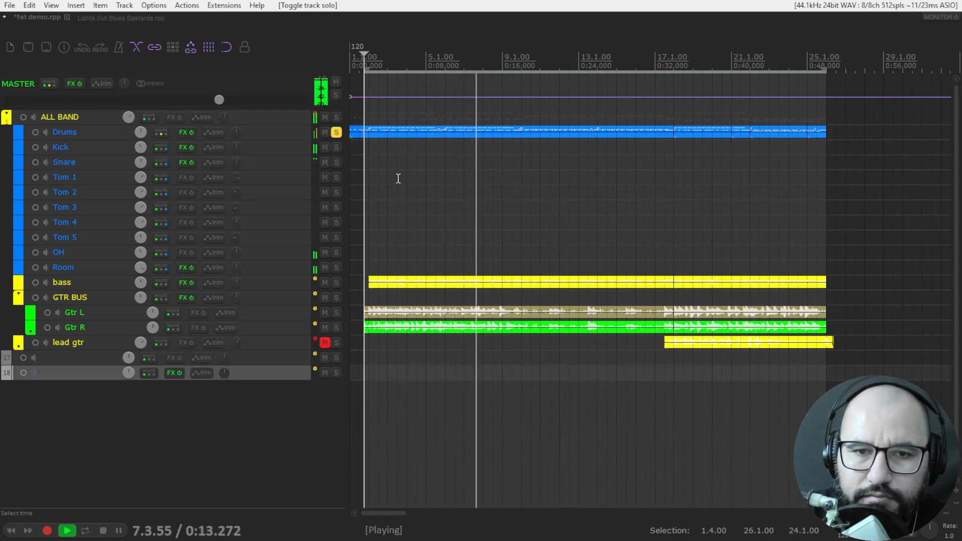
pyautogui.click(336, 133)
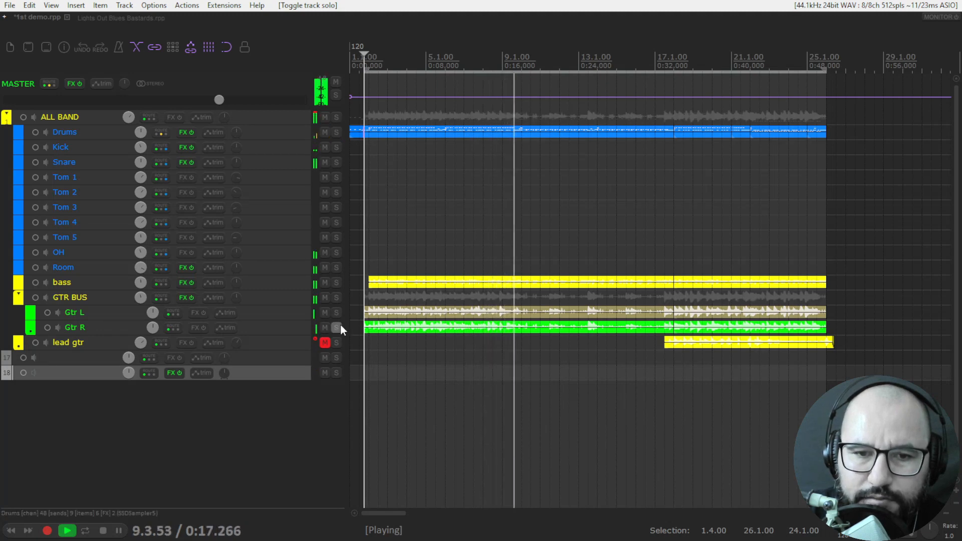
pyautogui.click(336, 282)
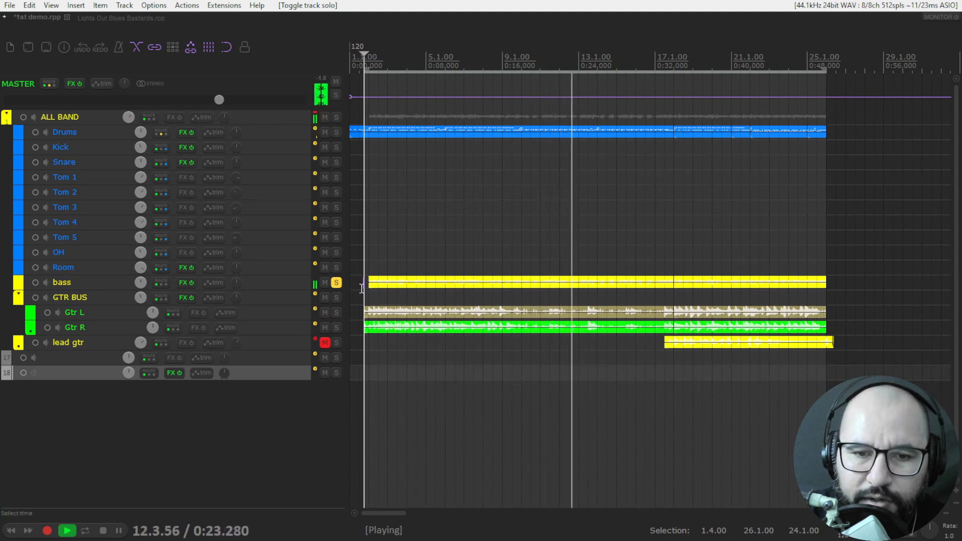
pyautogui.click(337, 282)
pyautogui.click(337, 298)
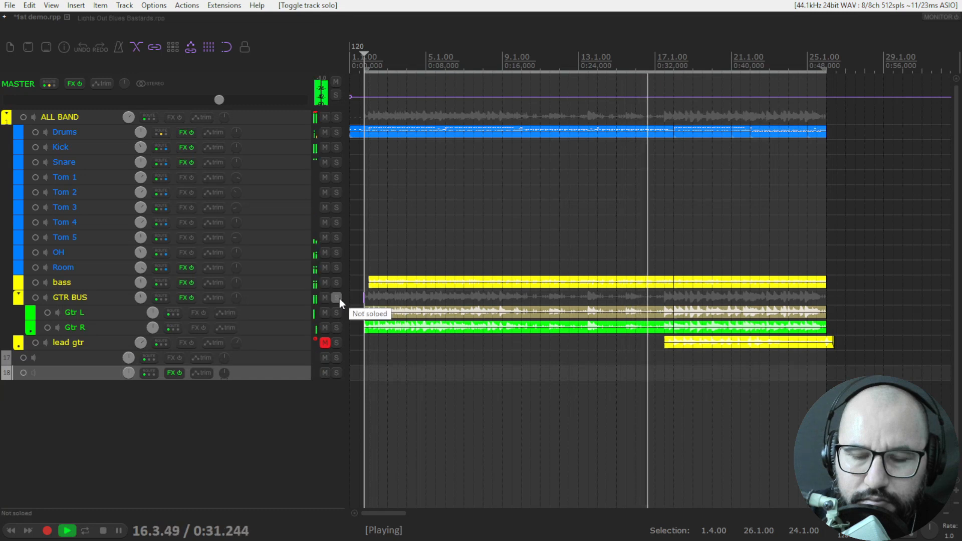
pyautogui.click(339, 298)
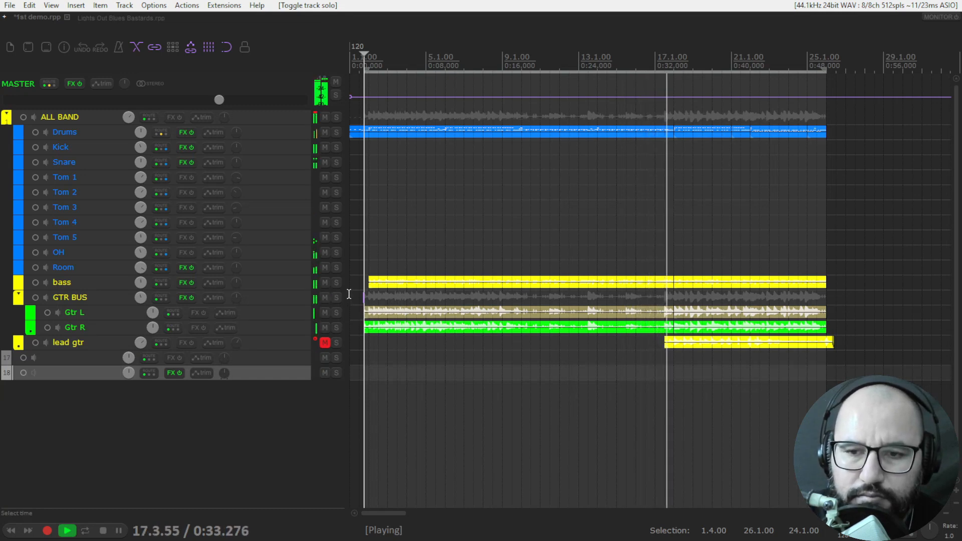
pyautogui.press('space')
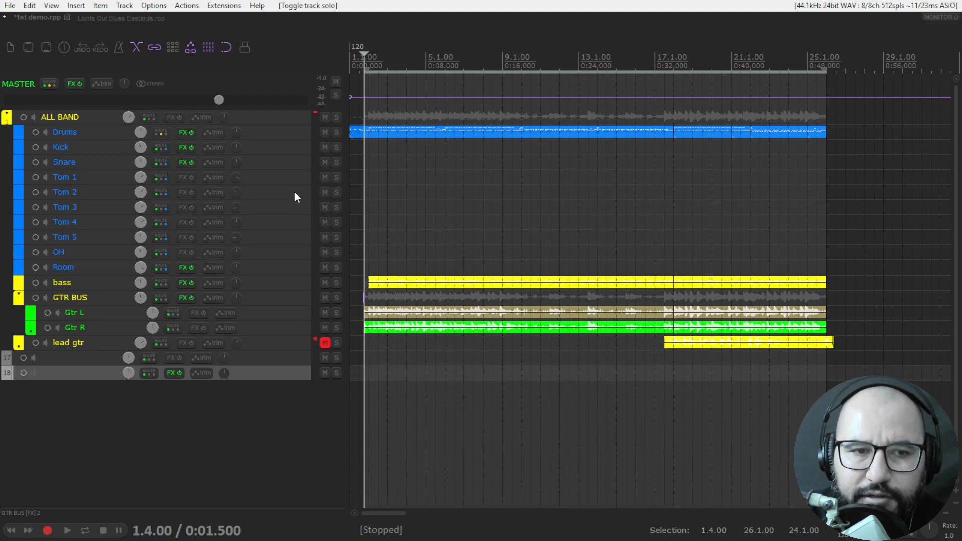
# Step: Solo the Kick track and play a short passage of it
pyautogui.click(336, 147)
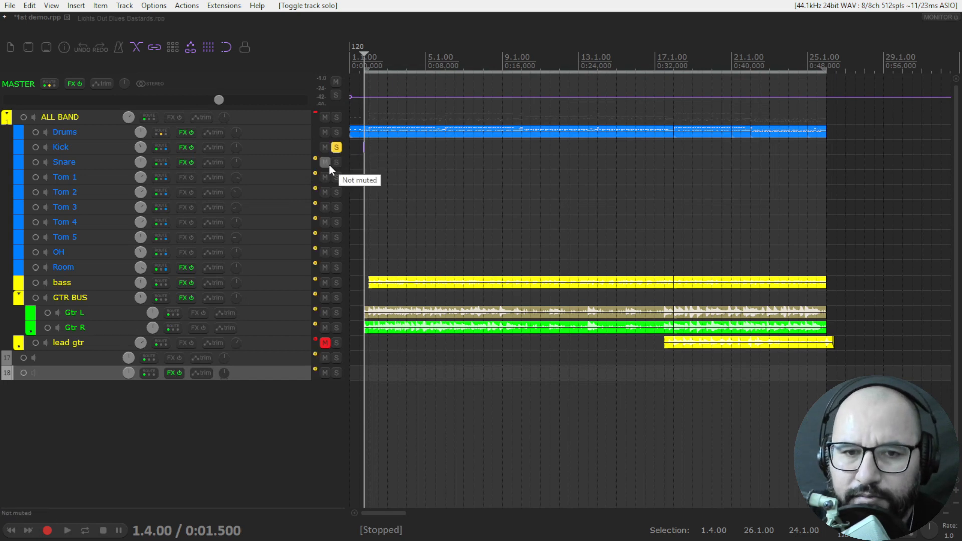
pyautogui.press('space')
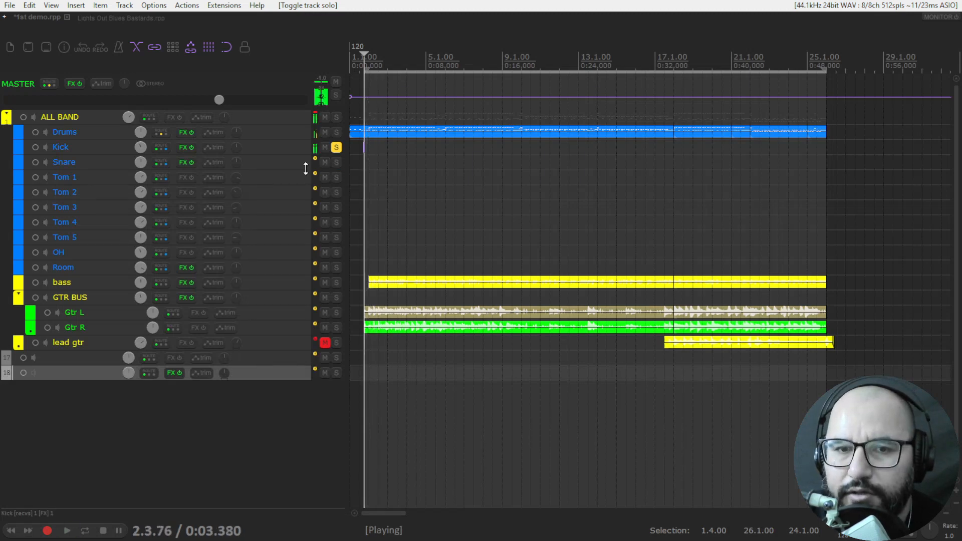
pyautogui.press('space')
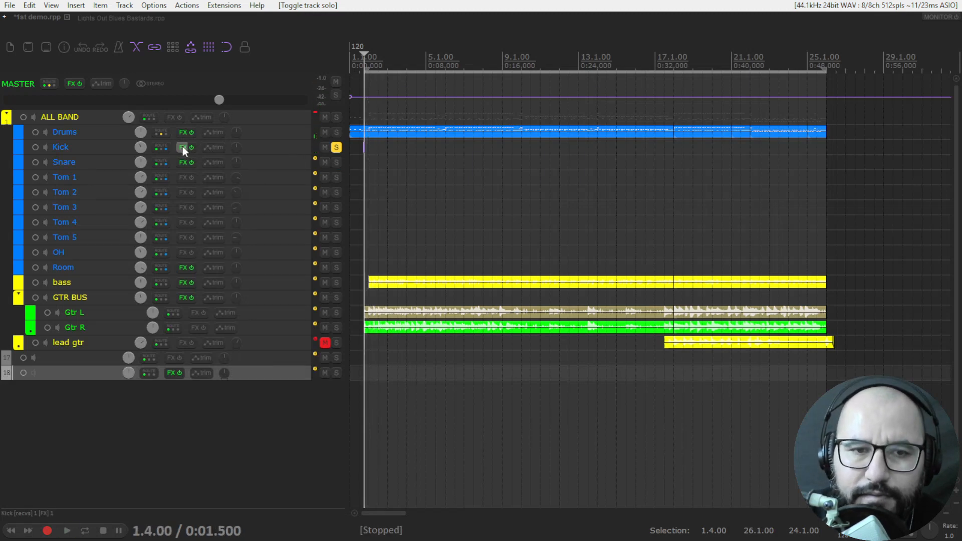
# Step: Open the Neurontape plugin on the Kick track and start playback of the soloed kick
pyautogui.rightClick(182, 147)
pyautogui.click(199, 162)
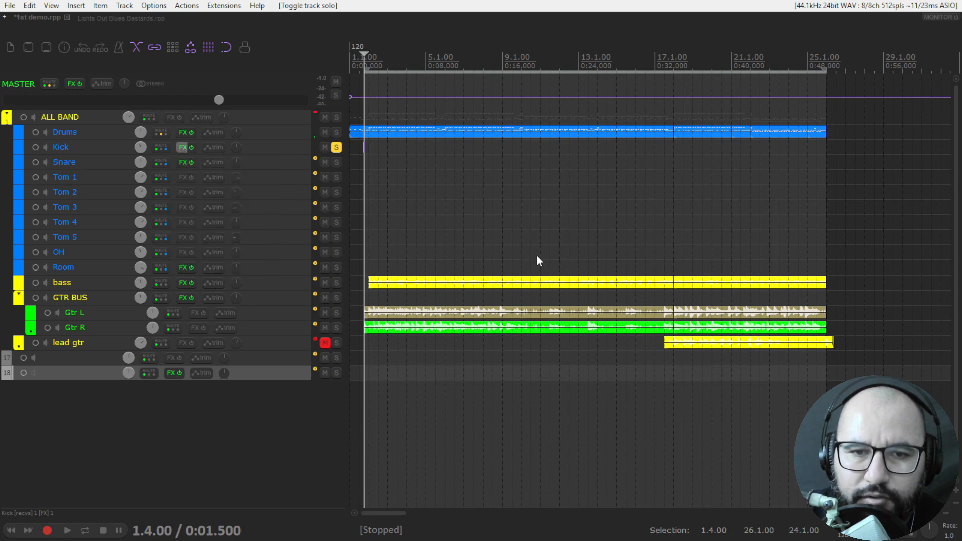
pyautogui.press('space')
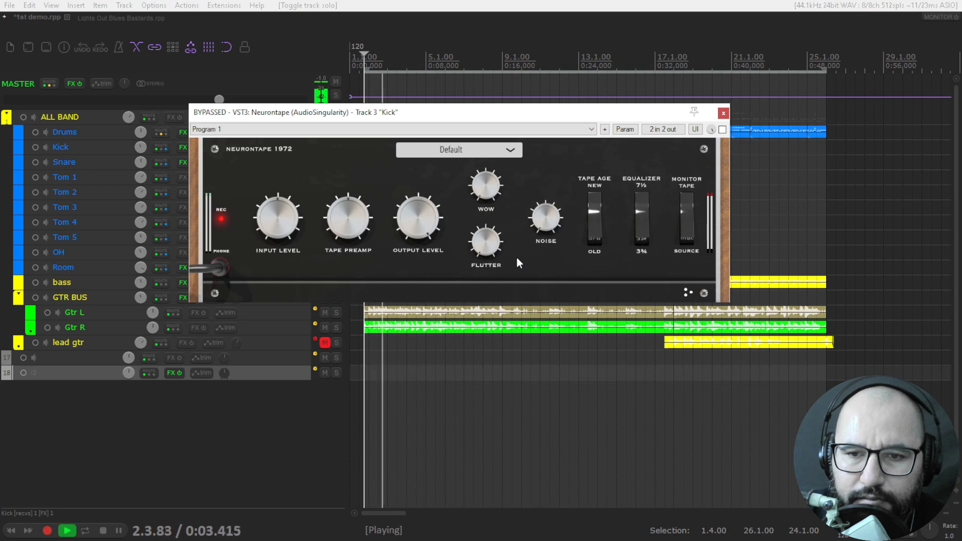
# Step: Stop playback and adjust the Noise control in the Kick track's Neurontape
pyautogui.press('space')
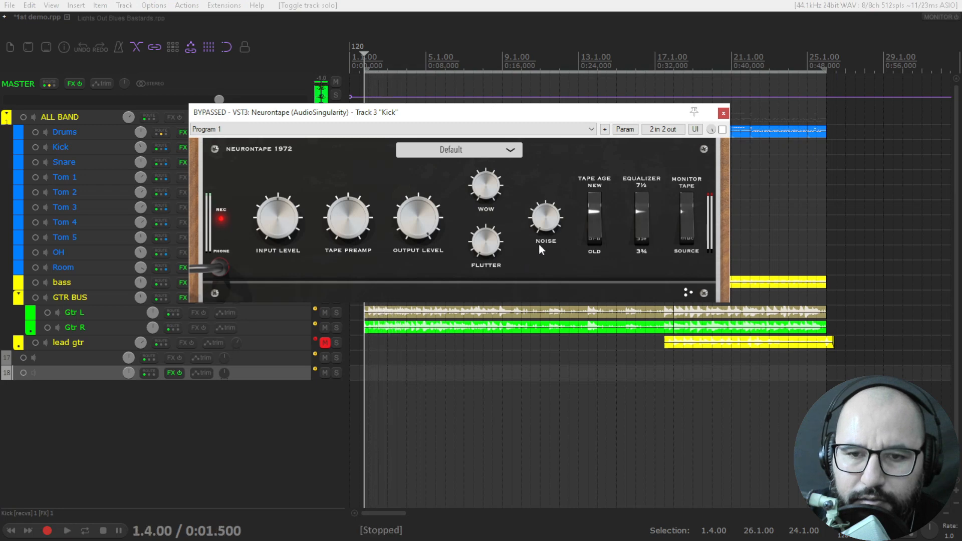
pyautogui.moveTo(544, 226)
pyautogui.mouseDown()
pyautogui.moveTo(546, 189)
pyautogui.moveTo(541, 220)
pyautogui.mouseUp()
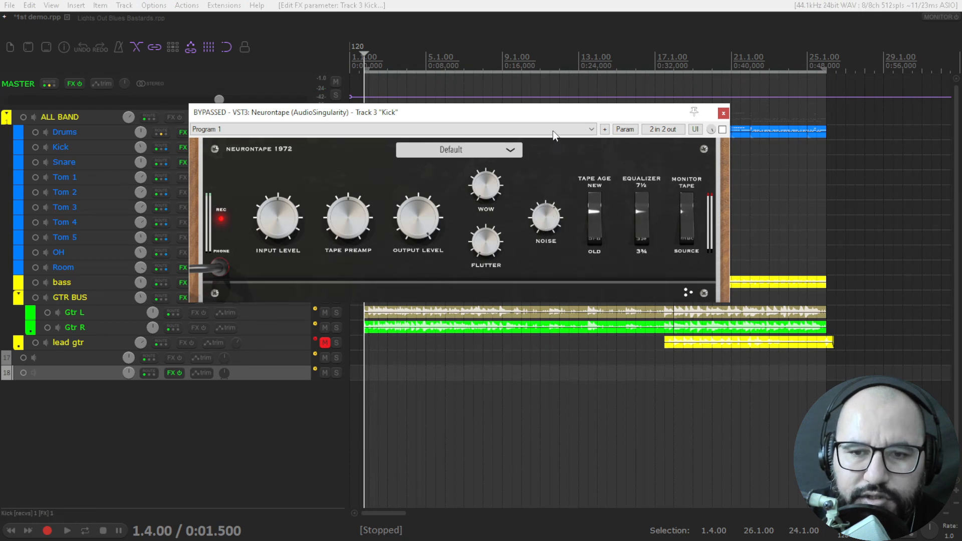
pyautogui.click(545, 224)
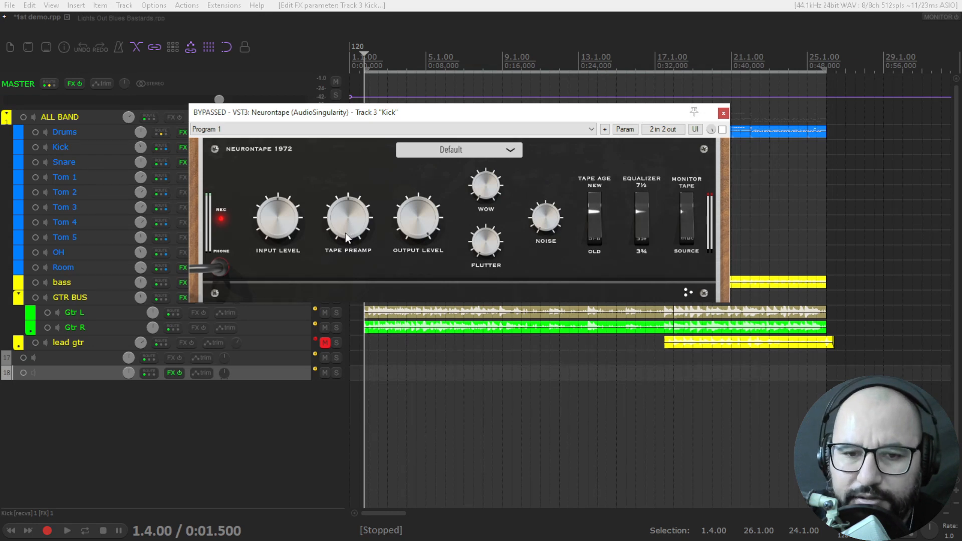
# Step: Play the soloed kick, take Neurontape out of bypass, and balance a raised Tape Preamp with a lower Output Level
pyautogui.press('space')
pyautogui.moveTo(346, 216); pyautogui.dragTo(349, 199)
pyautogui.click(723, 130)
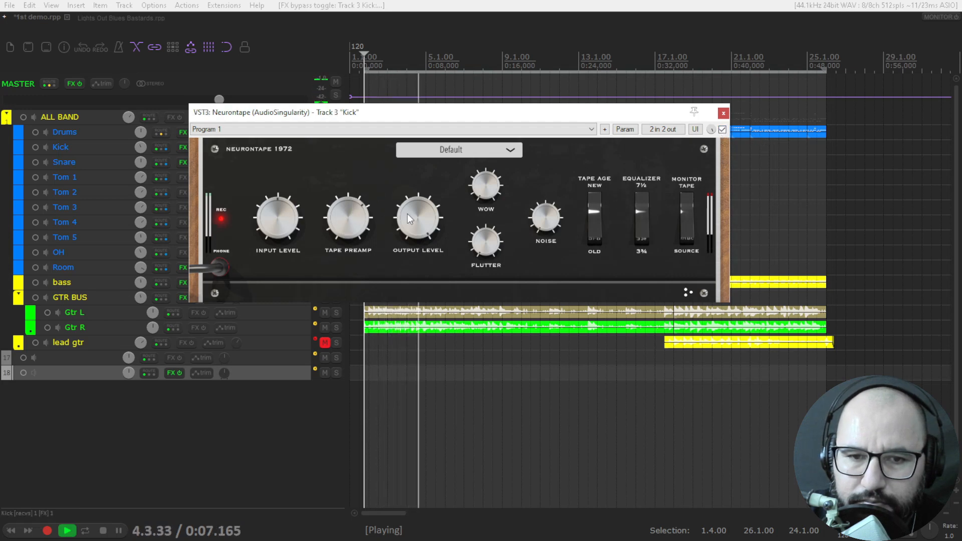
pyautogui.moveTo(415, 213); pyautogui.dragTo(415, 220)
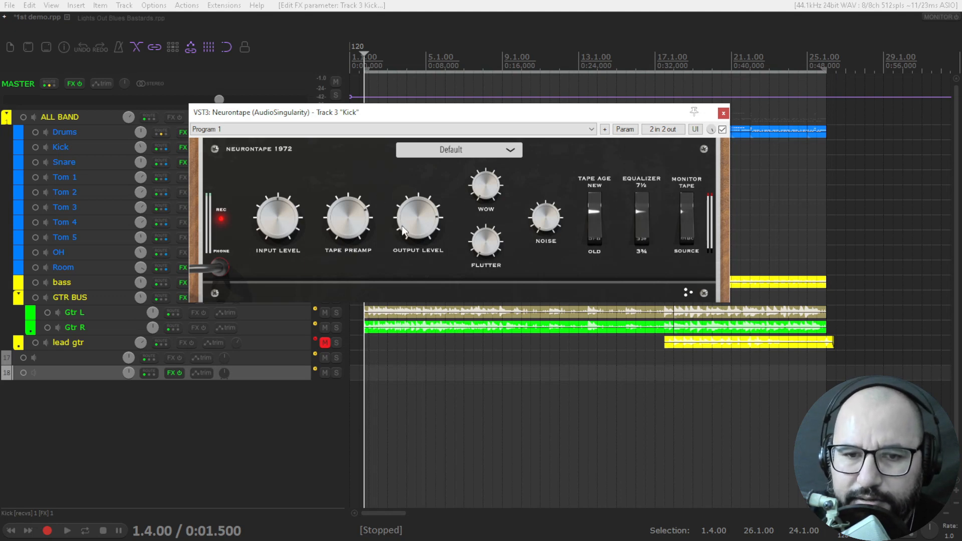
# Step: Replay the kick and raise its Tape Preamp further between two passes
pyautogui.press('space')
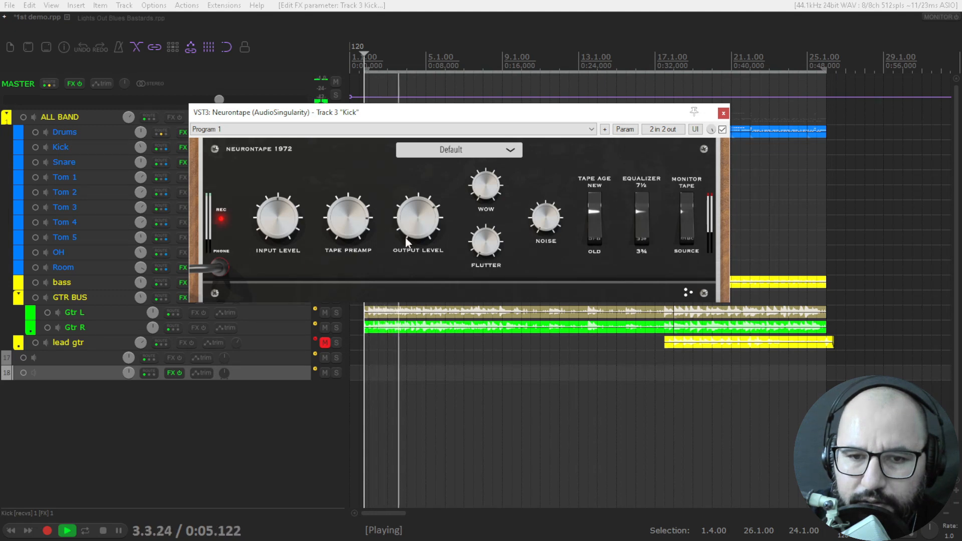
pyautogui.press('space')
pyautogui.moveTo(346, 221); pyautogui.dragTo(348, 209)
pyautogui.press('space')
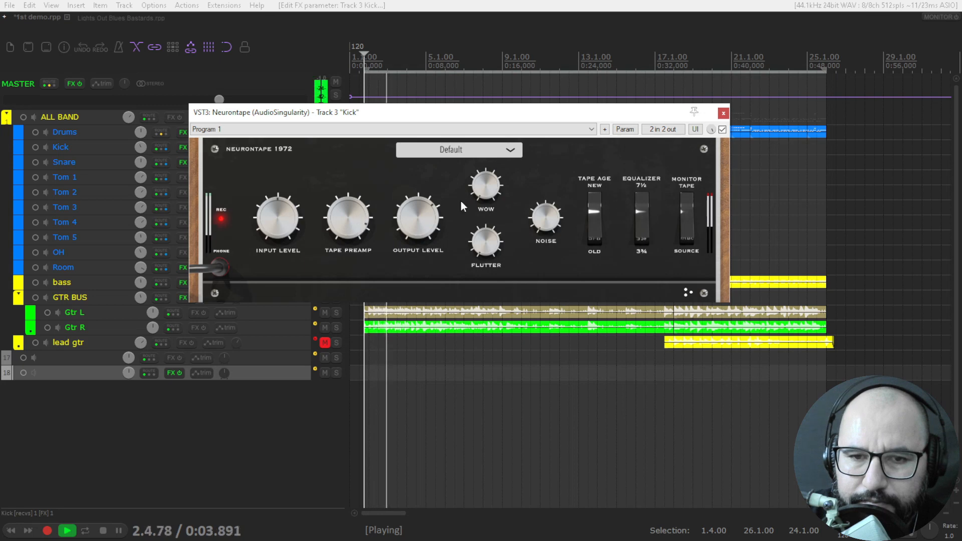
# Step: Compare the kick with Neurontape bypassed and active, then lower the Output Level slightly and stop playback
pyautogui.click(723, 130)
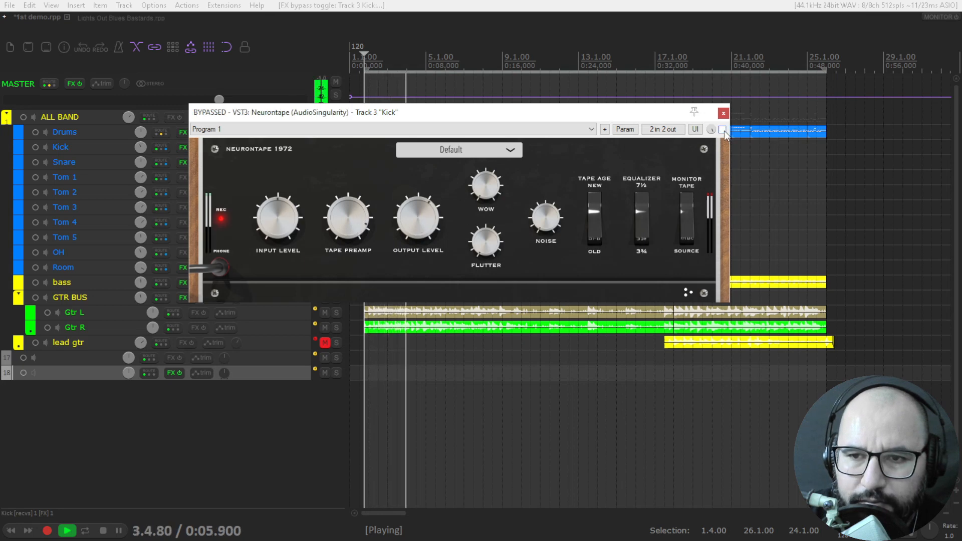
pyautogui.click(723, 130)
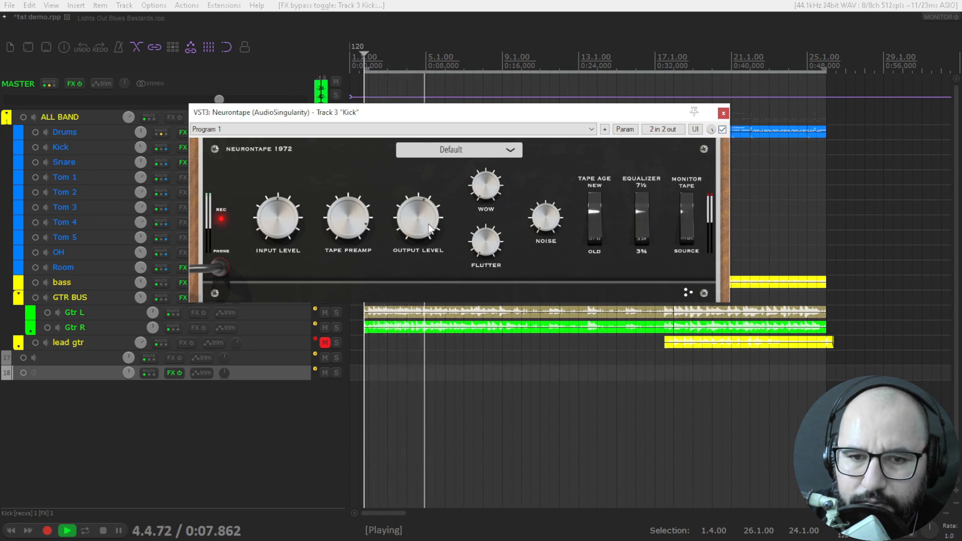
pyautogui.click(722, 129)
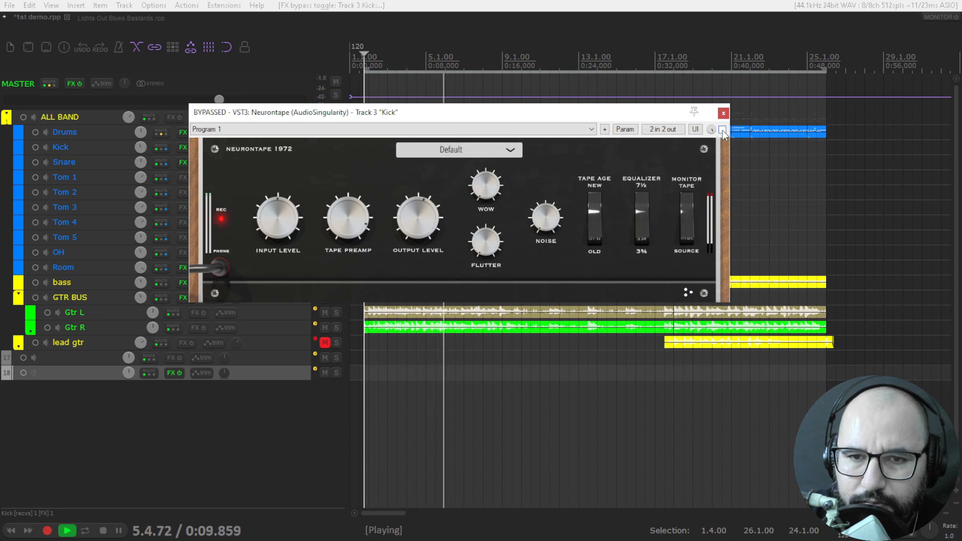
pyautogui.click(722, 130)
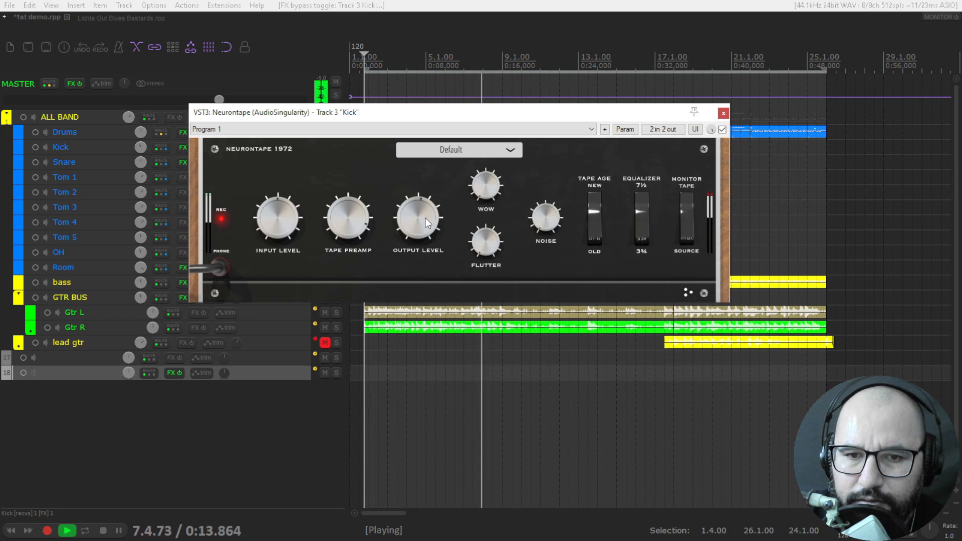
pyautogui.moveTo(426, 218); pyautogui.dragTo(426, 223)
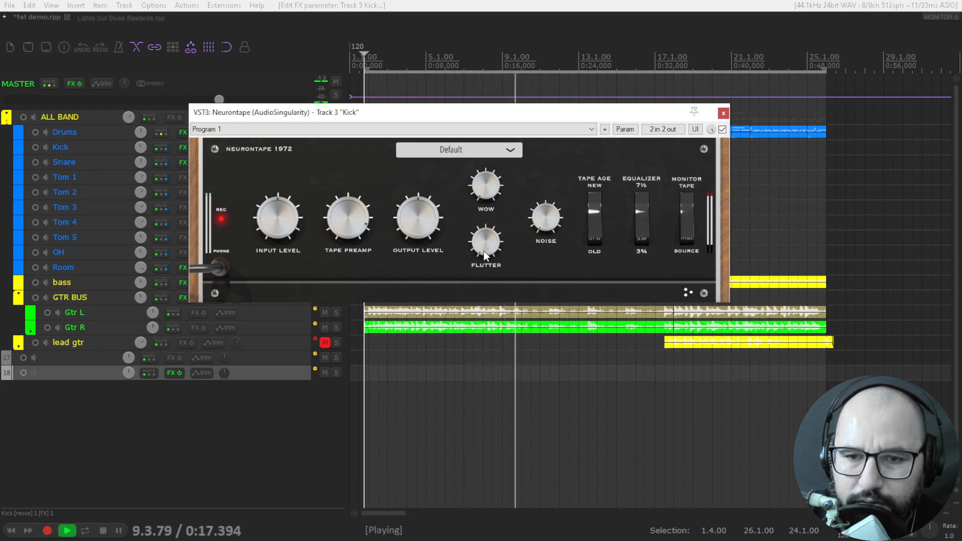
pyautogui.press('space')
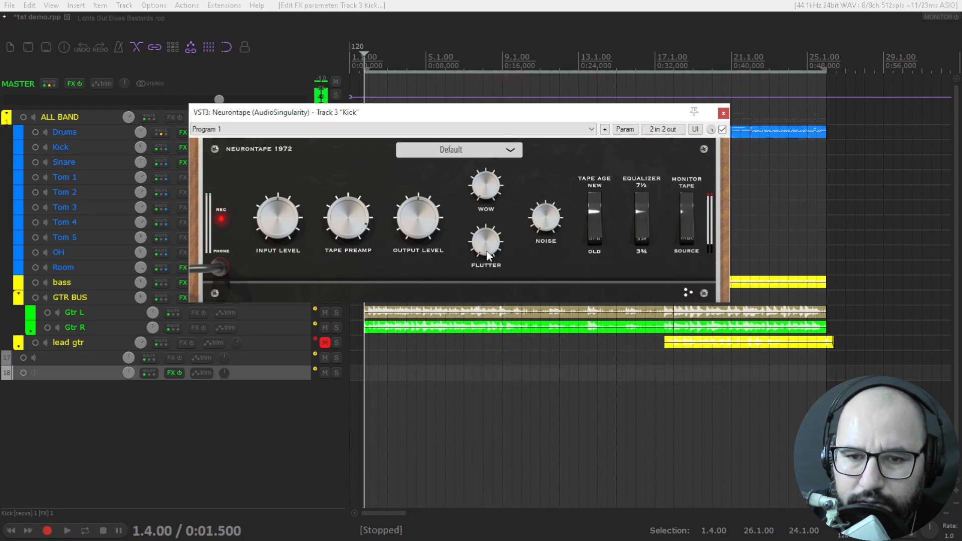
# Step: Listen to short repeated passages of the soloed kick with Neurontape active
pyautogui.press('space')
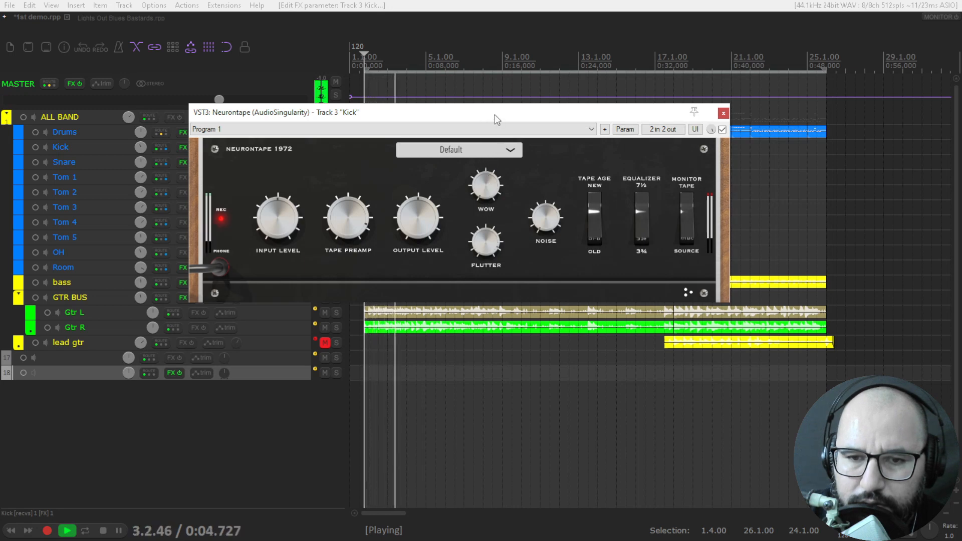
pyautogui.press('space')
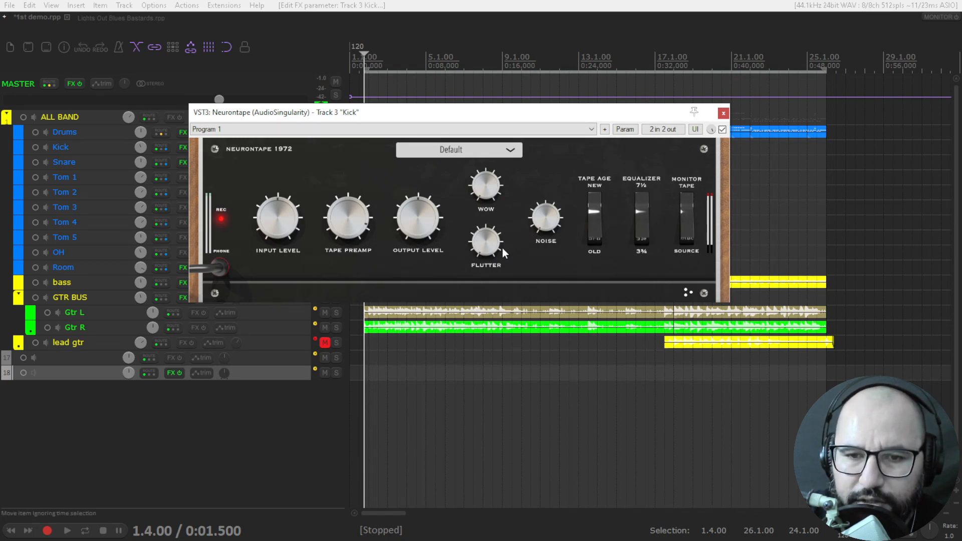
pyautogui.press('space')
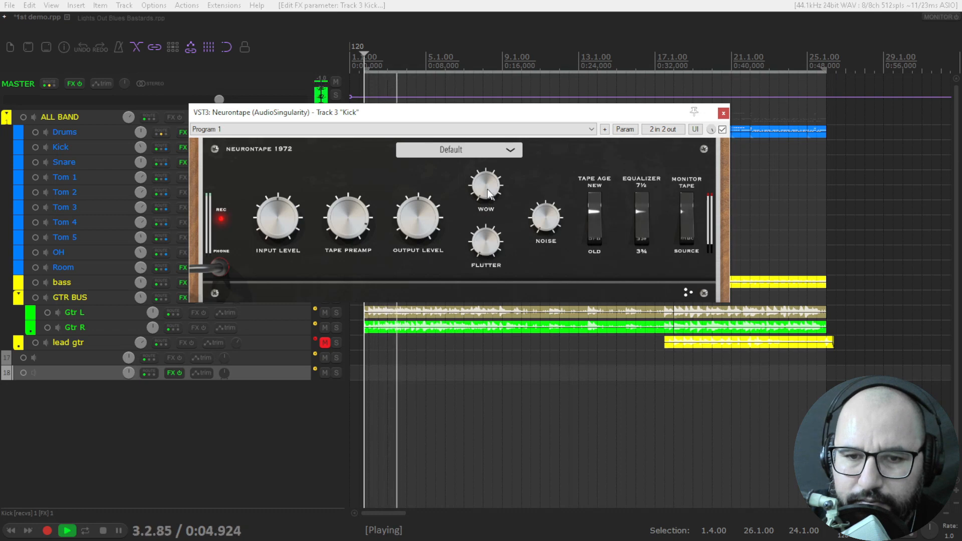
pyautogui.press('space')
pyautogui.press('space')
# Step: Fine-tune the kick's Tape Preamp while comparing the processed and bypassed sound, ending with playback stopped
pyautogui.click(722, 129)
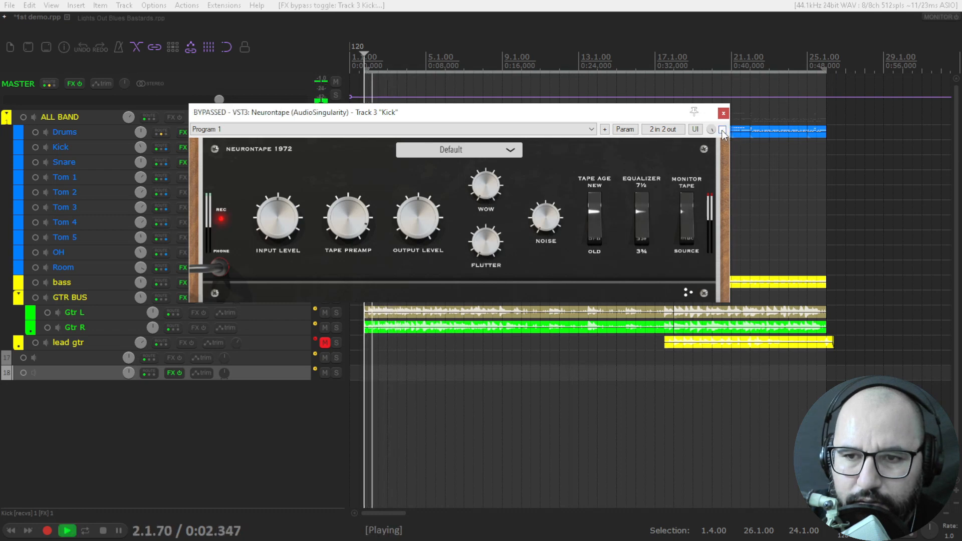
pyautogui.click(722, 129)
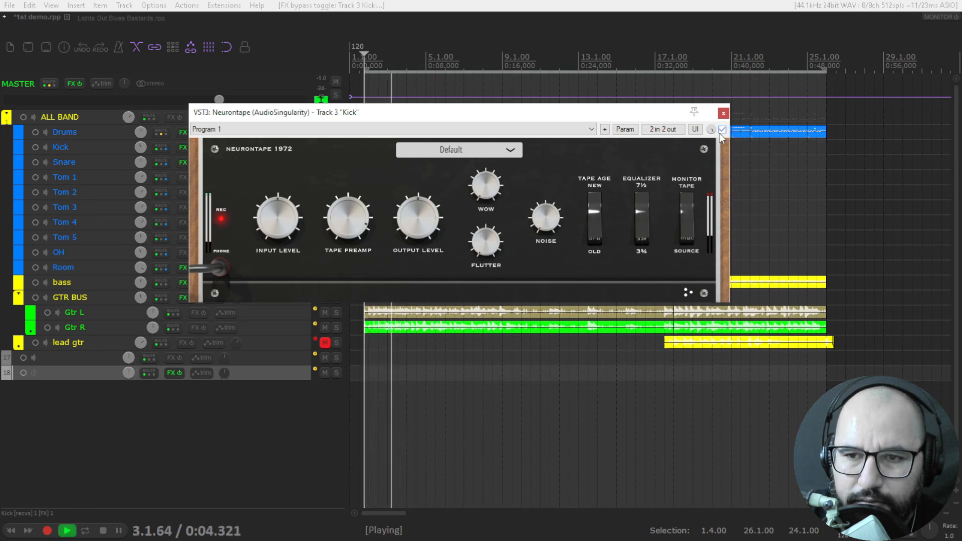
pyautogui.click(353, 223)
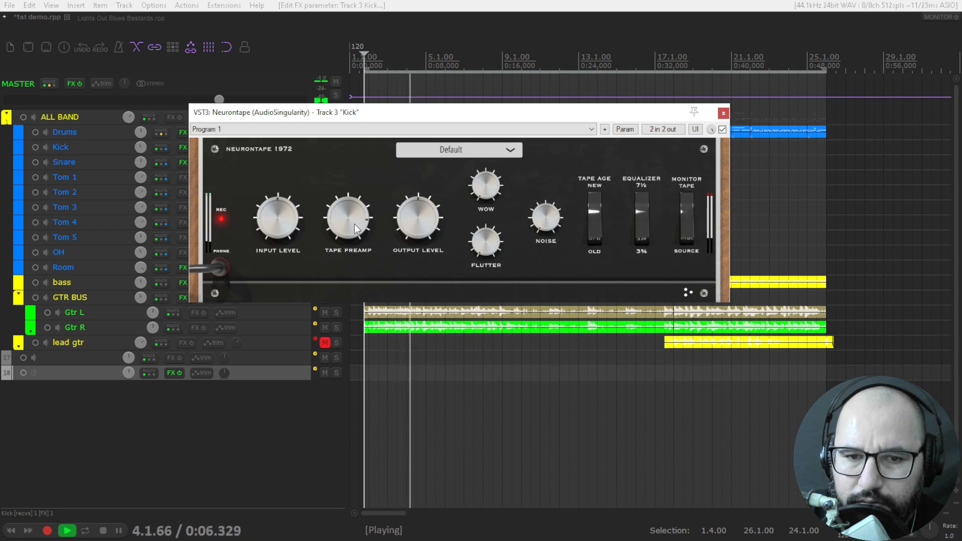
pyautogui.click(722, 130)
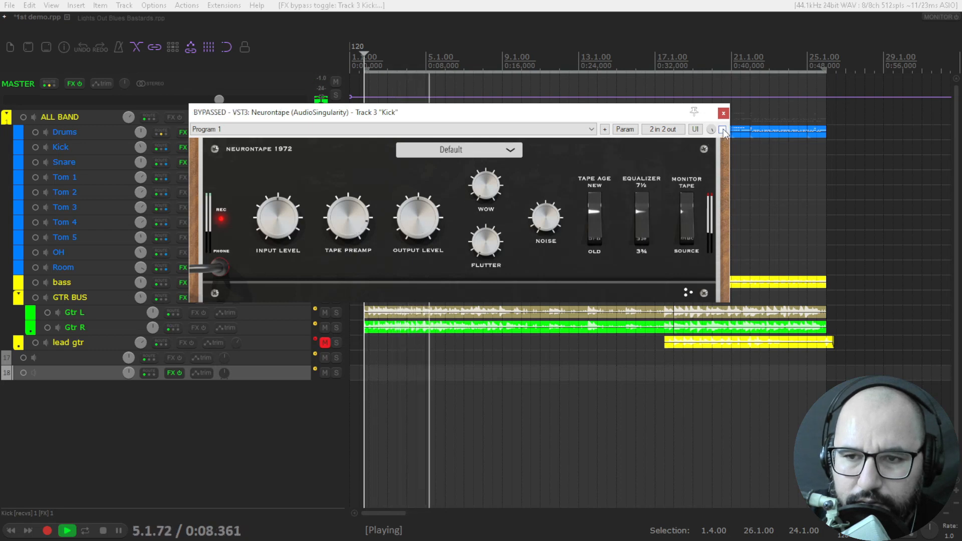
pyautogui.click(722, 130)
pyautogui.press('space')
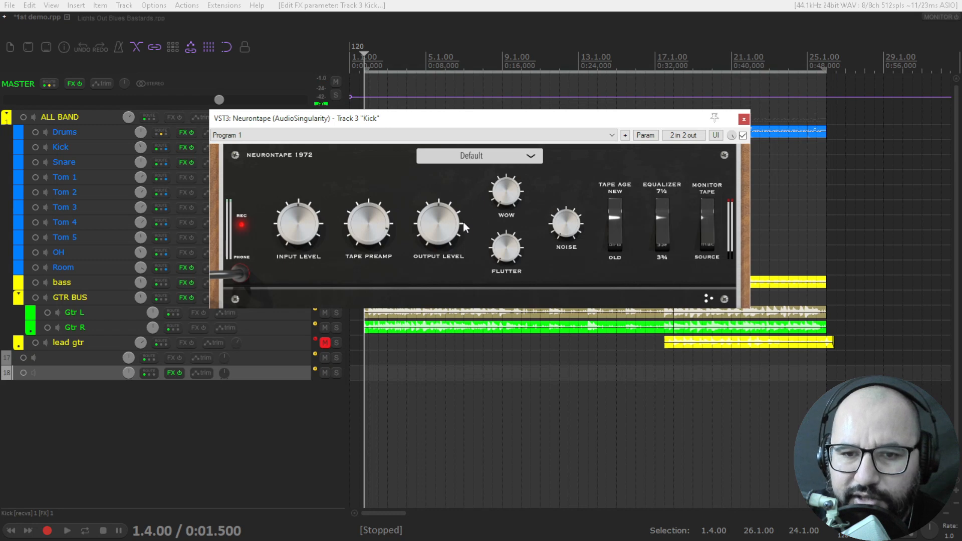
pyautogui.press('space')
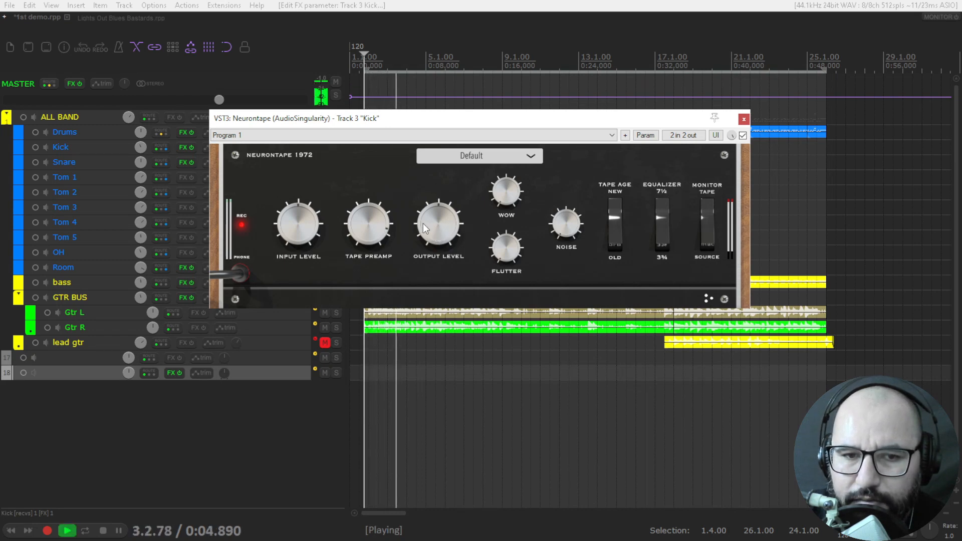
pyautogui.press('space')
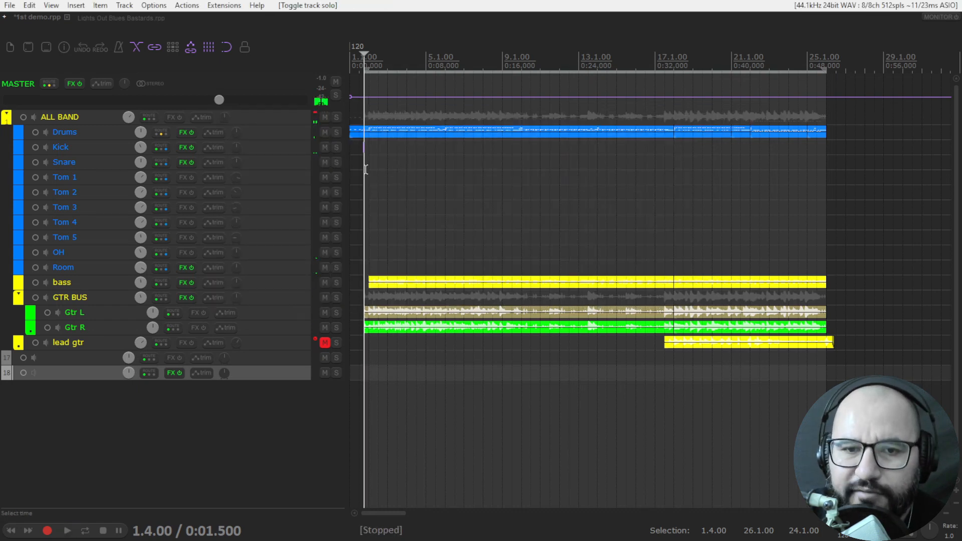
# Step: Solo the Snare track and open its Neurontape plugin, placing the window over the arrangement
pyautogui.click(338, 164)
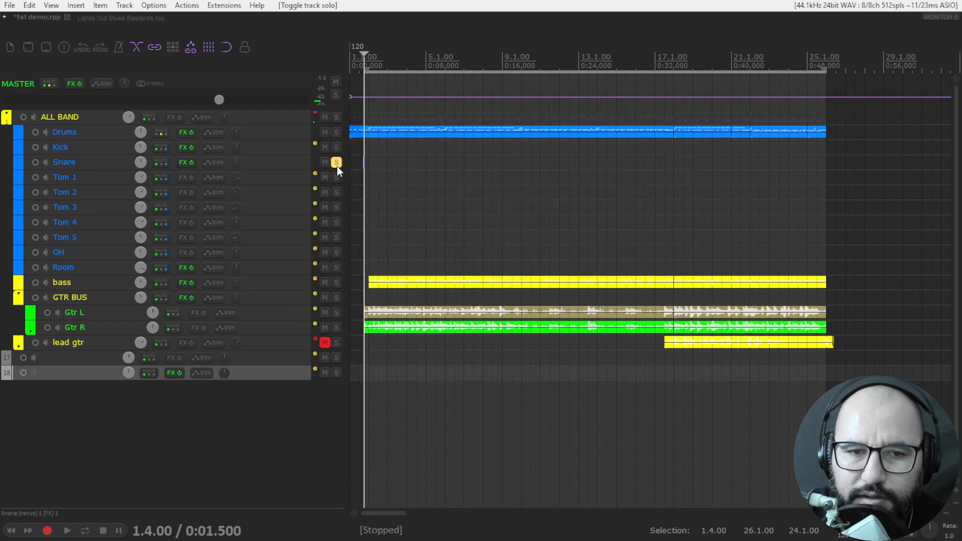
pyautogui.rightClick(182, 163)
pyautogui.click(210, 176)
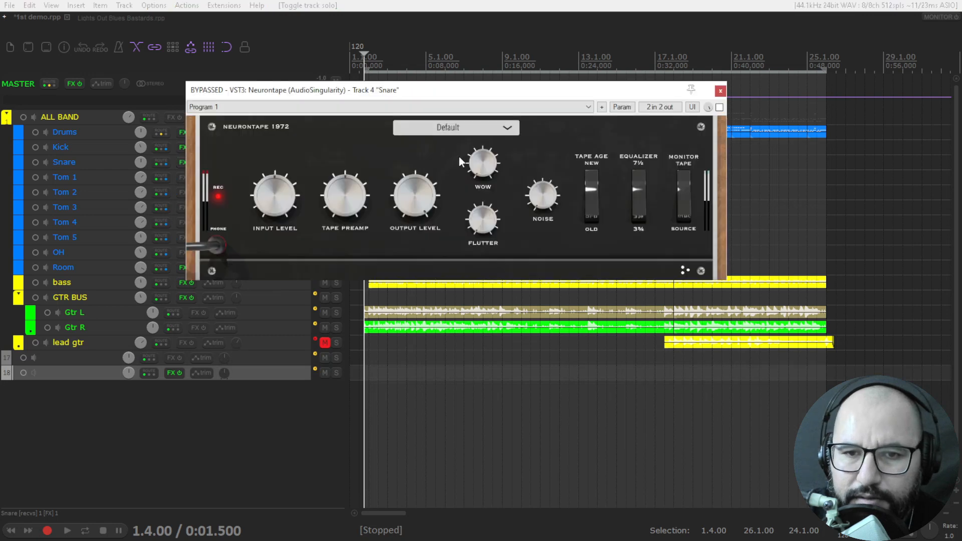
pyautogui.moveTo(499, 96); pyautogui.dragTo(541, 138)
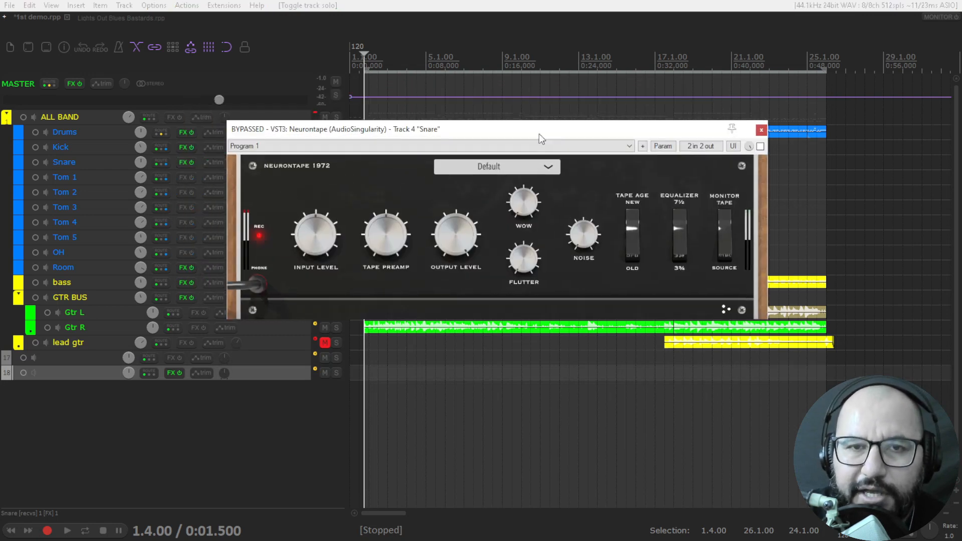
# Step: Play the soloed snare with Neurontape bypassed, then activate the plugin during playback
pyautogui.press('space')
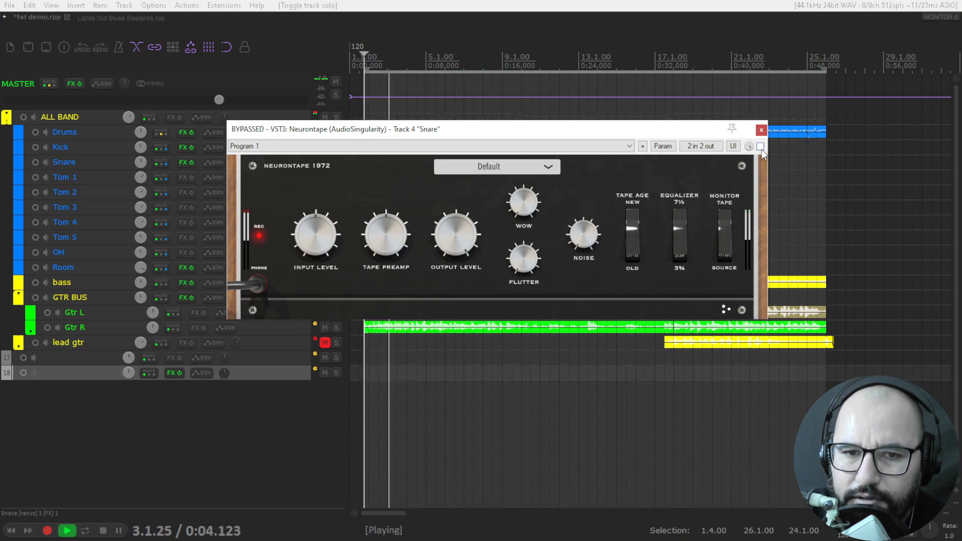
pyautogui.press('space')
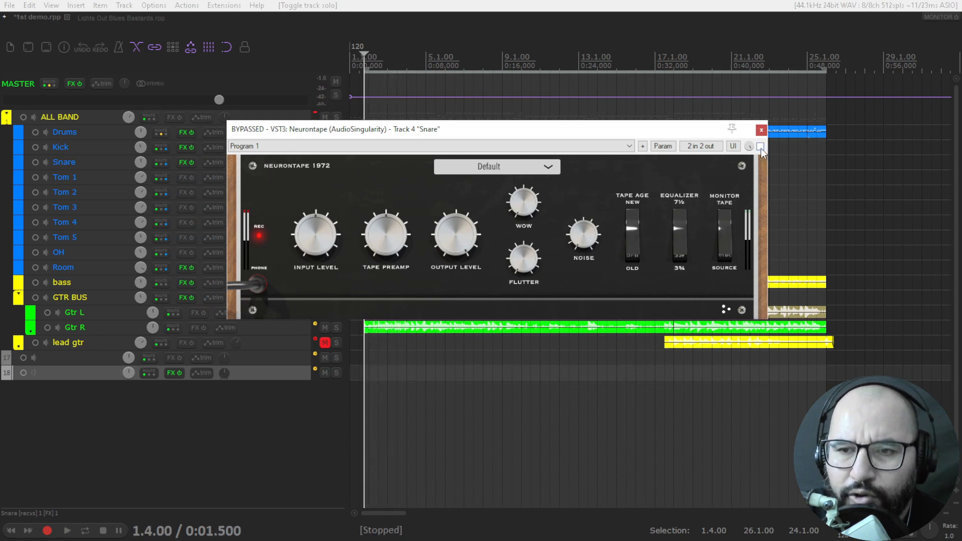
pyautogui.press('space')
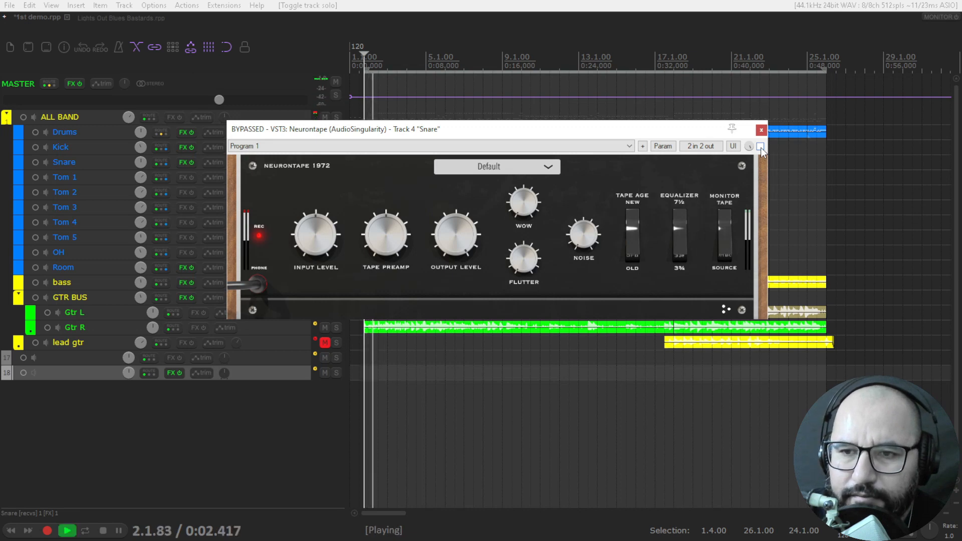
pyautogui.click(761, 147)
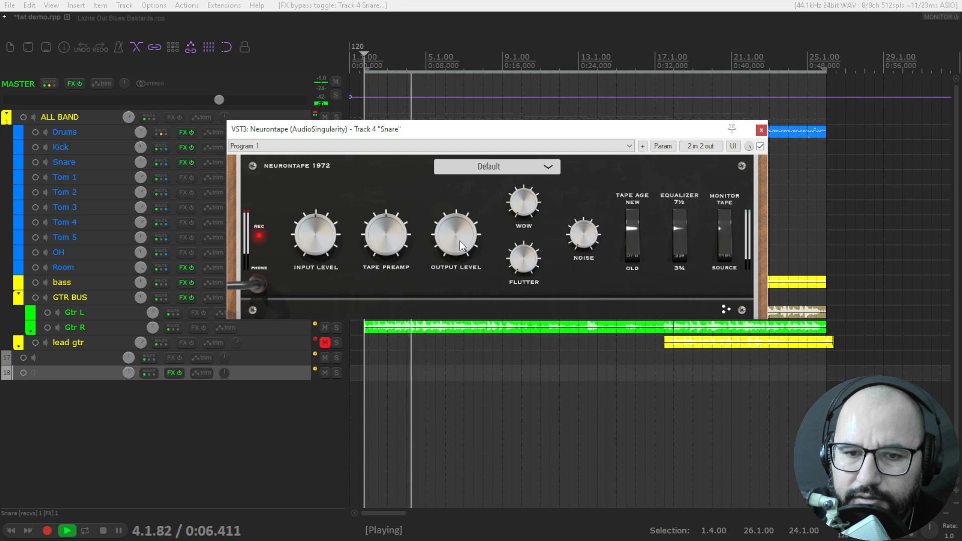
# Step: Raise the snare's Tape Preamp and lower its Output Level to compensate, then compare the result with the bypassed sound
pyautogui.moveTo(459, 241); pyautogui.dragTo(453, 266)
pyautogui.moveTo(381, 248); pyautogui.dragTo(384, 198)
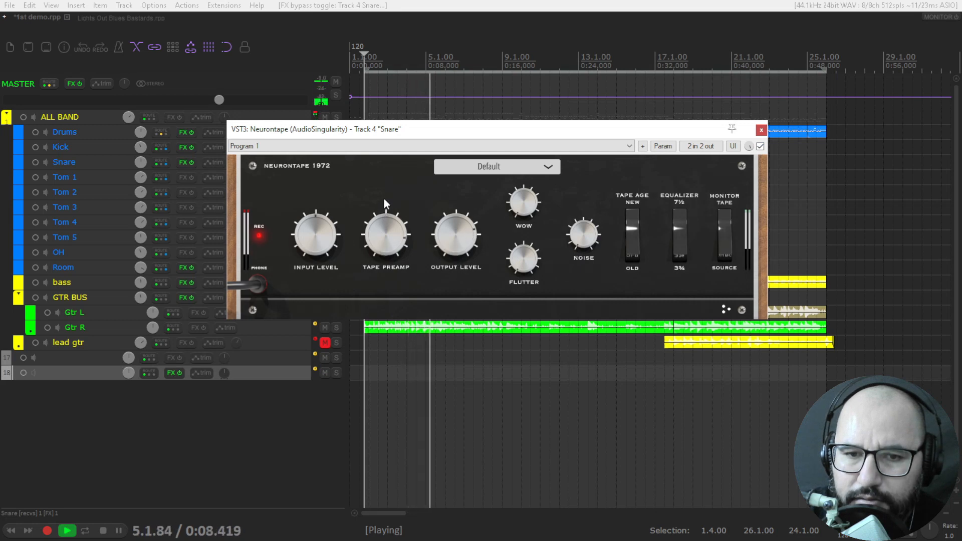
pyautogui.moveTo(452, 238); pyautogui.dragTo(452, 275)
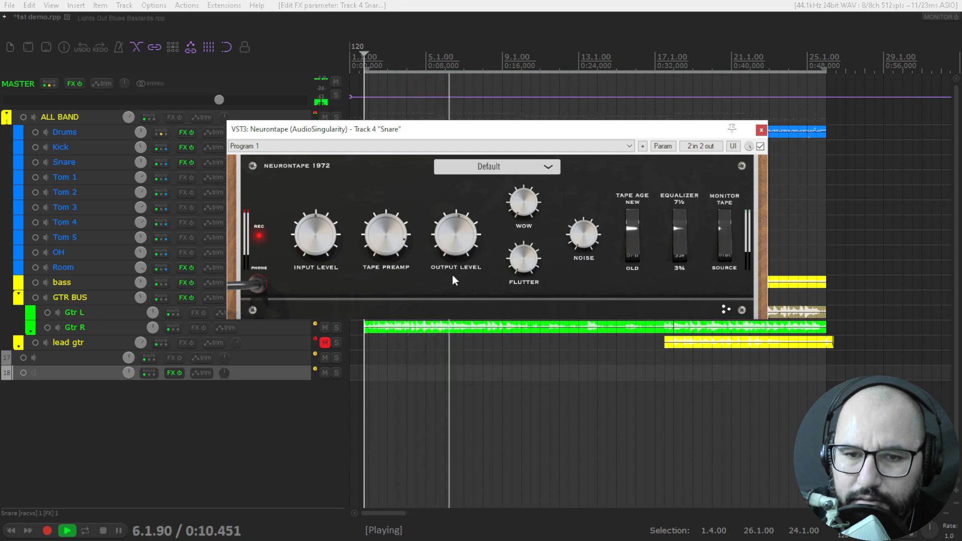
pyautogui.moveTo(386, 223); pyautogui.dragTo(387, 203)
pyautogui.moveTo(460, 246); pyautogui.dragTo(462, 282)
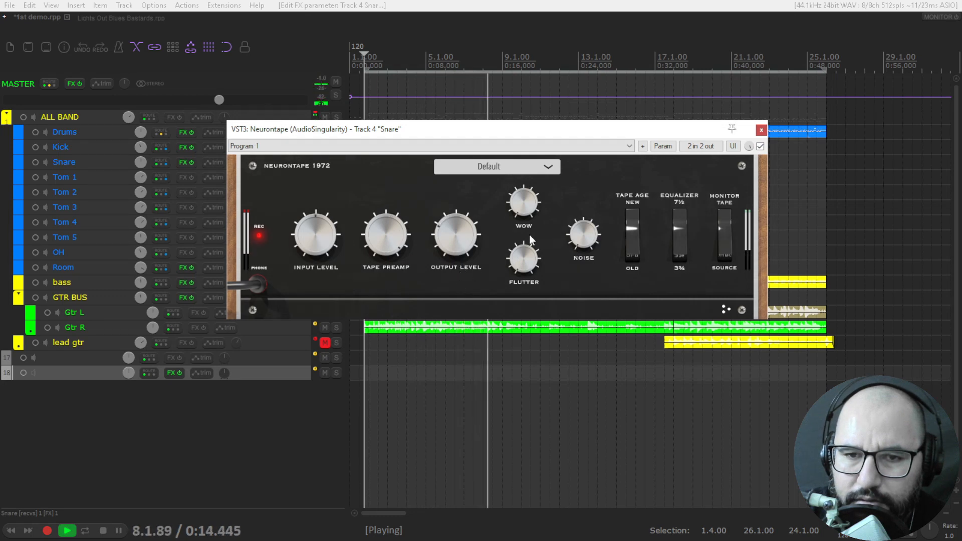
pyautogui.click(760, 146)
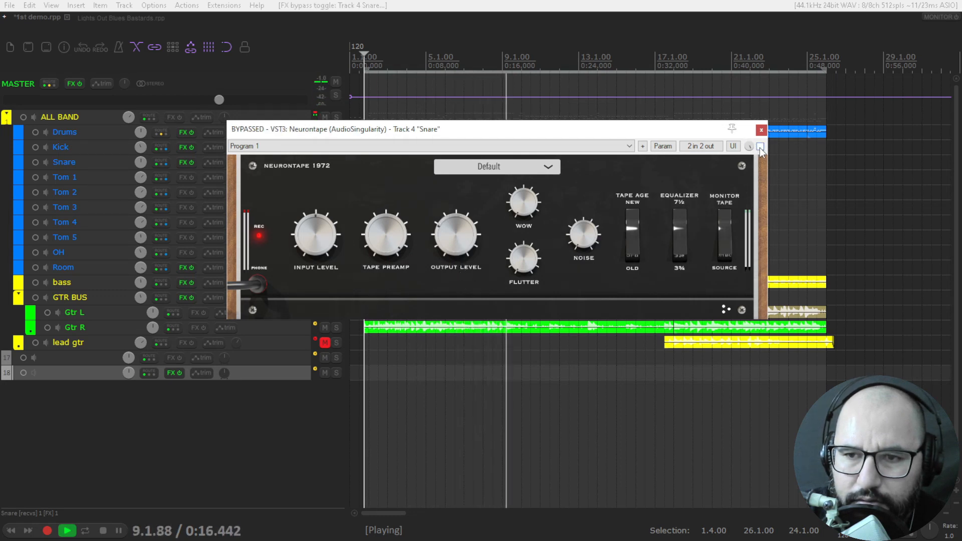
pyautogui.click(761, 146)
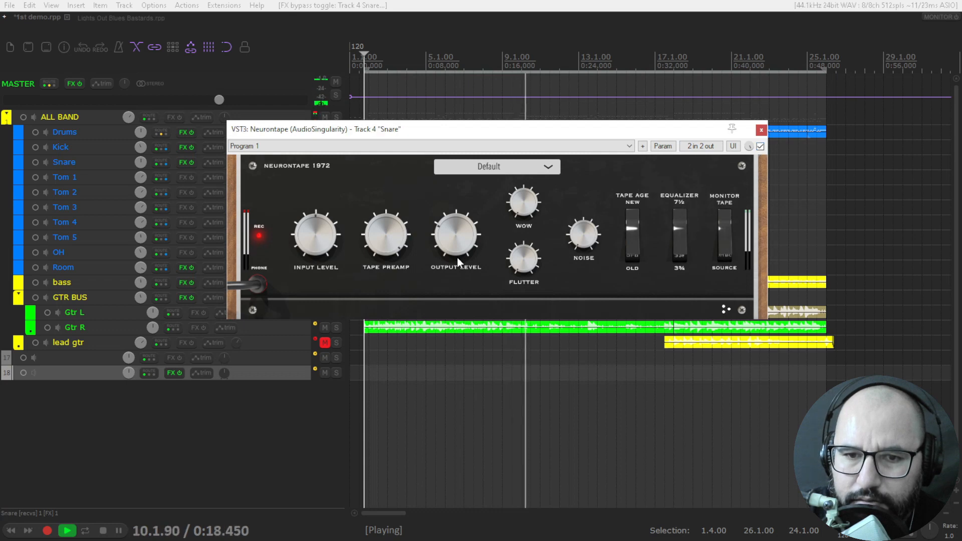
# Step: Fine-tune the snare's Output Level against the bypassed sound, then restart playback to hear the processed snare from the beginning
pyautogui.moveTo(451, 257); pyautogui.dragTo(450, 239)
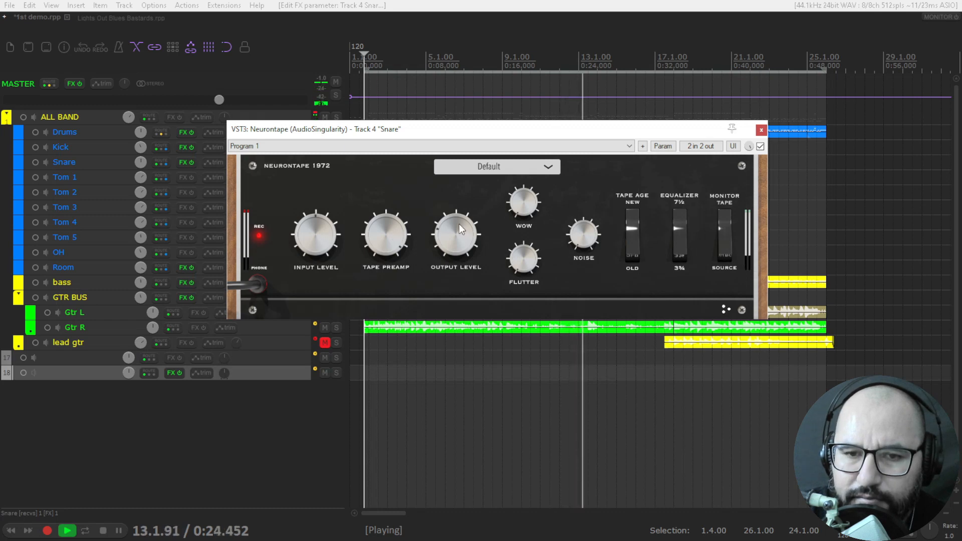
pyautogui.click(760, 146)
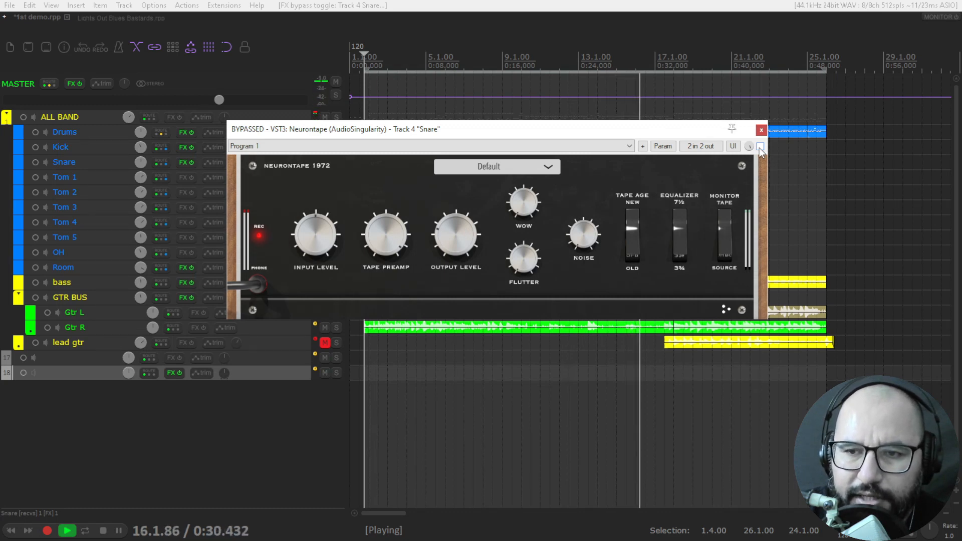
pyautogui.click(760, 146)
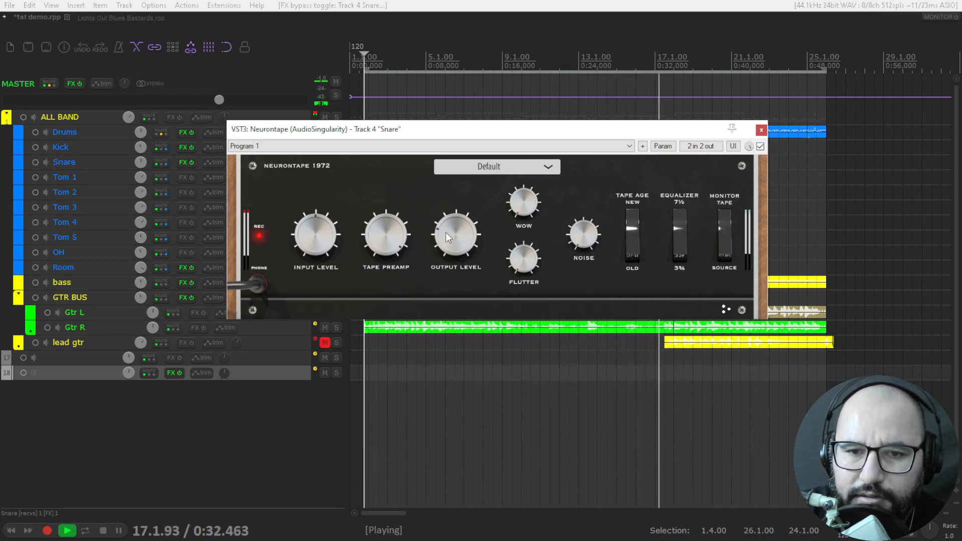
pyautogui.moveTo(446, 233); pyautogui.dragTo(446, 235)
pyautogui.press('space')
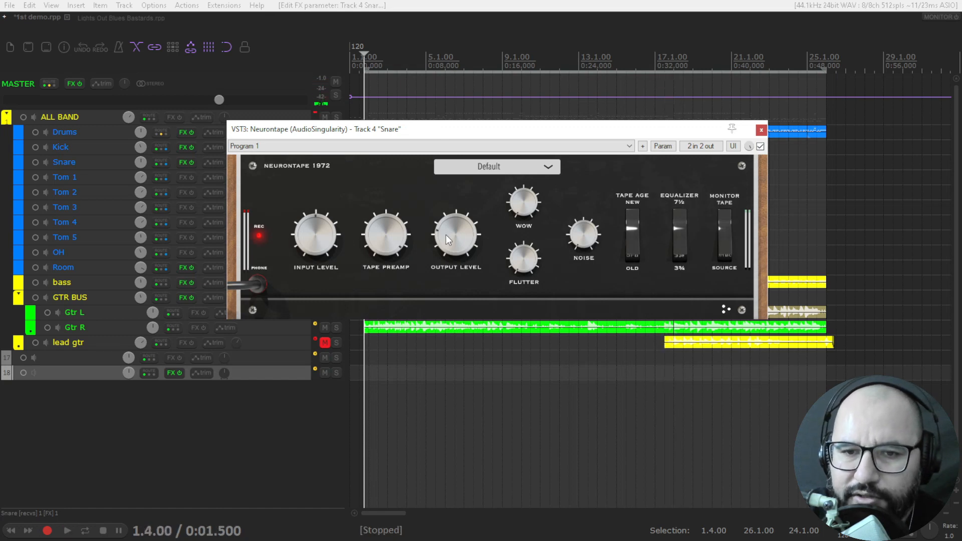
pyautogui.press('space')
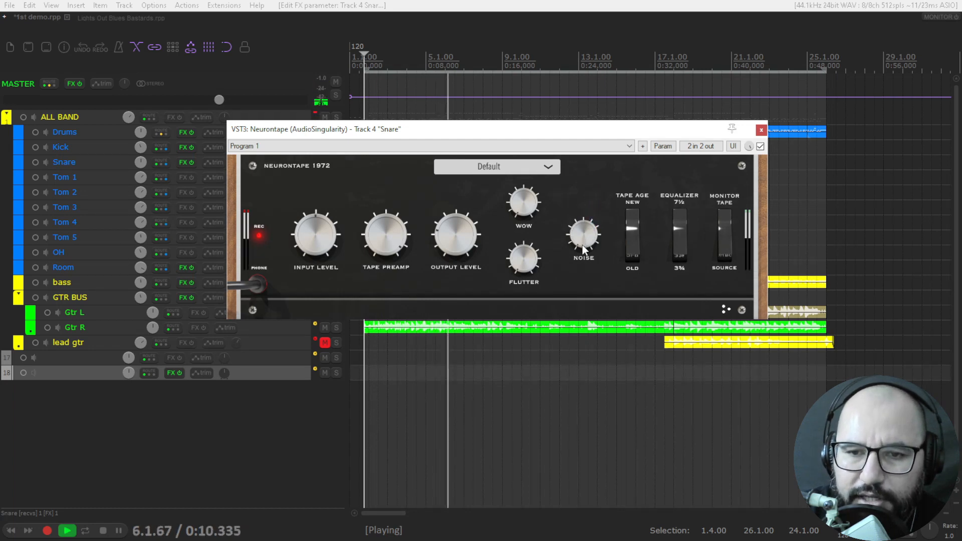
# Step: Close the snare's Neurontape window, unsolo the Snare track and stop playback
pyautogui.click(762, 131)
pyautogui.click(337, 163)
pyautogui.press('space')
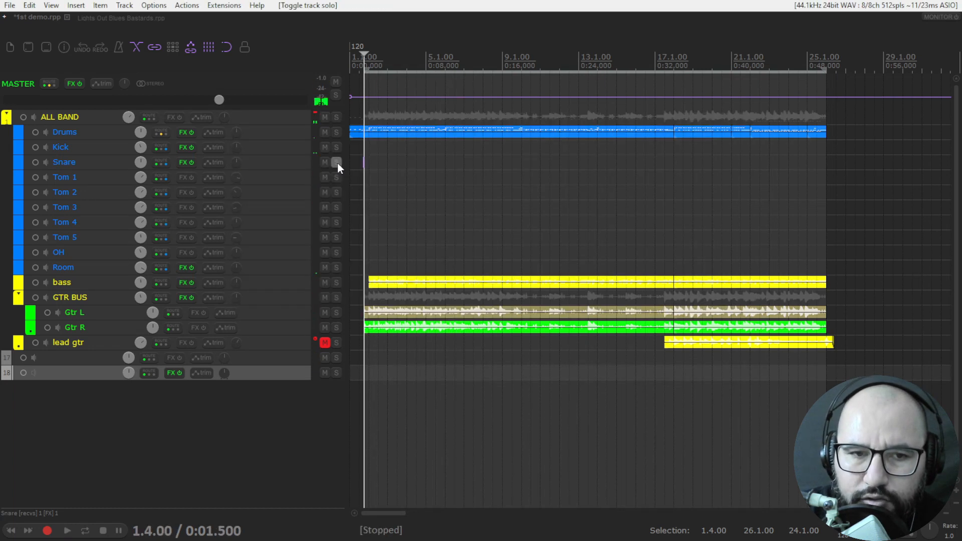
# Step: Solo and play the Room track, open its Neurontape plugin and activate it during playback
pyautogui.click(336, 267)
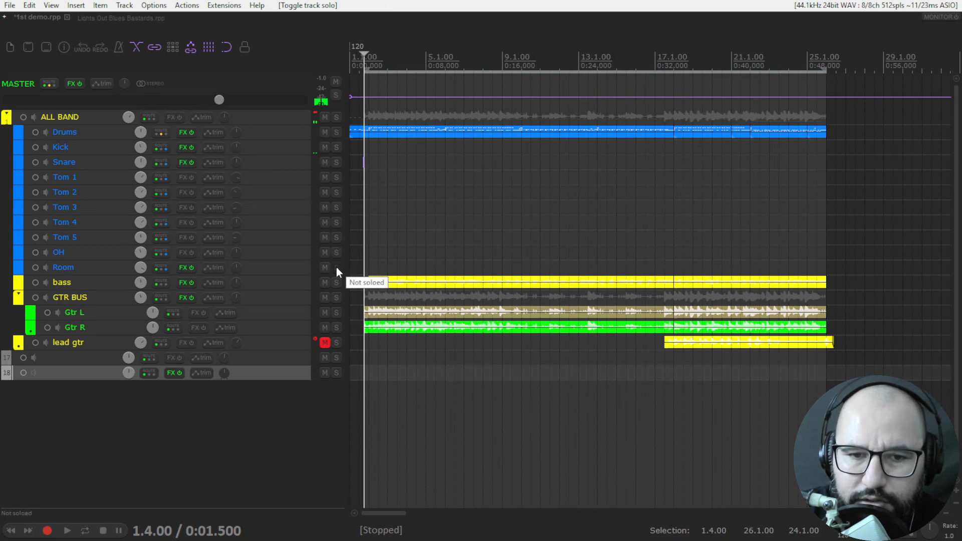
pyautogui.press('space')
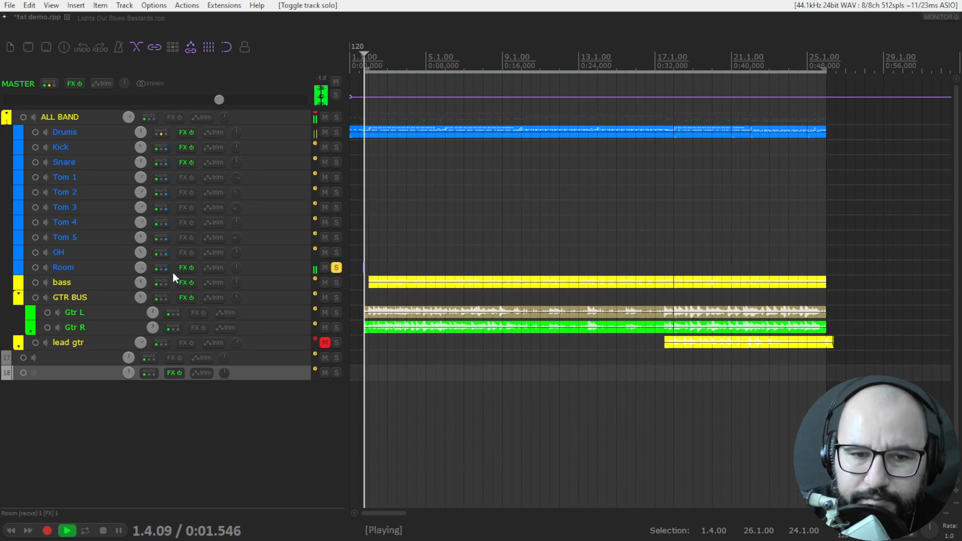
pyautogui.rightClick(182, 267)
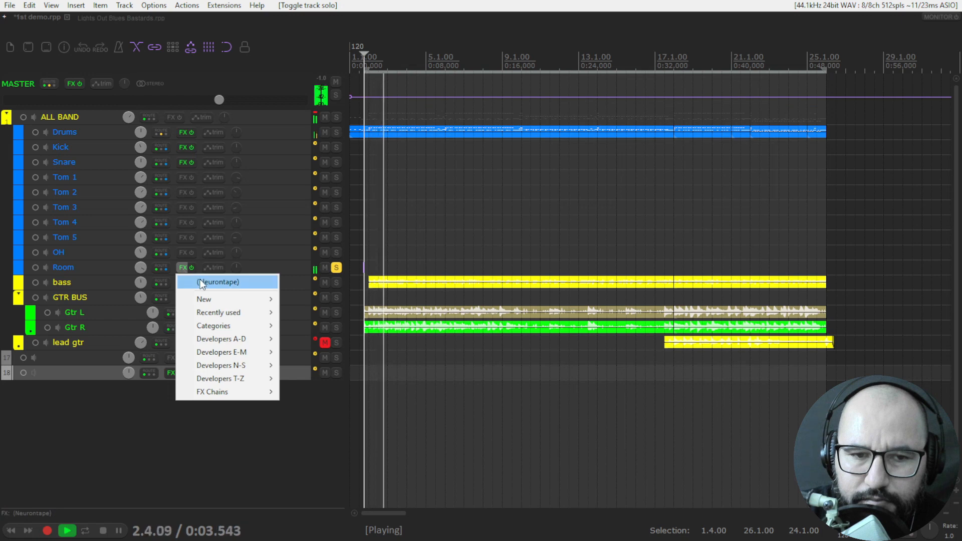
pyautogui.click(398, 263)
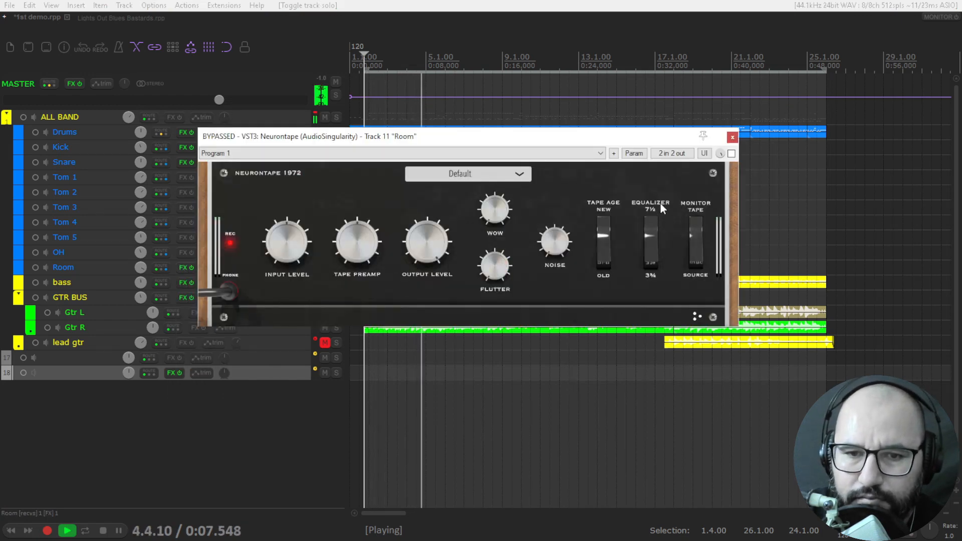
pyautogui.click(731, 154)
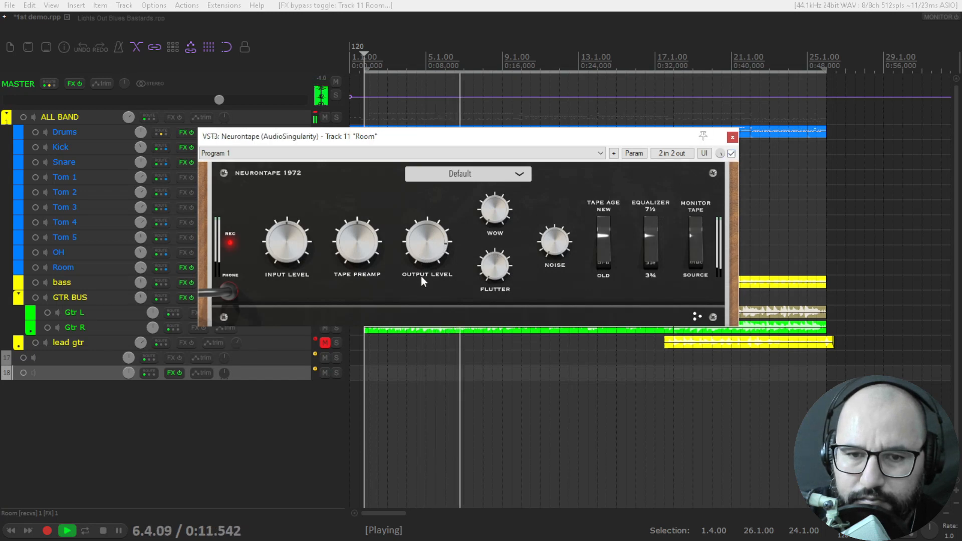
# Step: Raise the room's Tape Preamp and lower its Output Level to compensate, then compare with the bypassed sound
pyautogui.moveTo(348, 231); pyautogui.dragTo(350, 212)
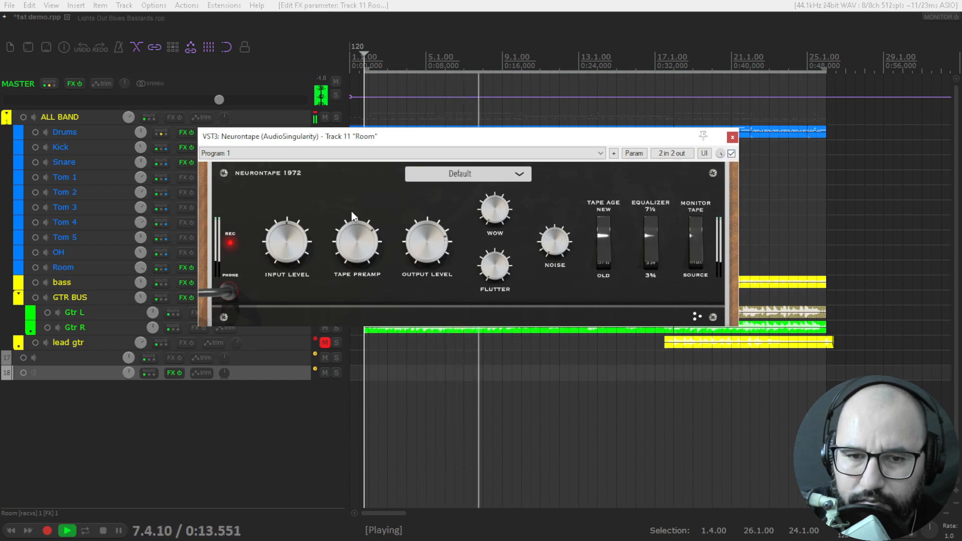
pyautogui.moveTo(420, 239)
pyautogui.mouseDown()
pyautogui.moveTo(420, 259)
pyautogui.moveTo(371, 224)
pyautogui.moveTo(366, 237)
pyautogui.moveTo(417, 253)
pyautogui.mouseUp()
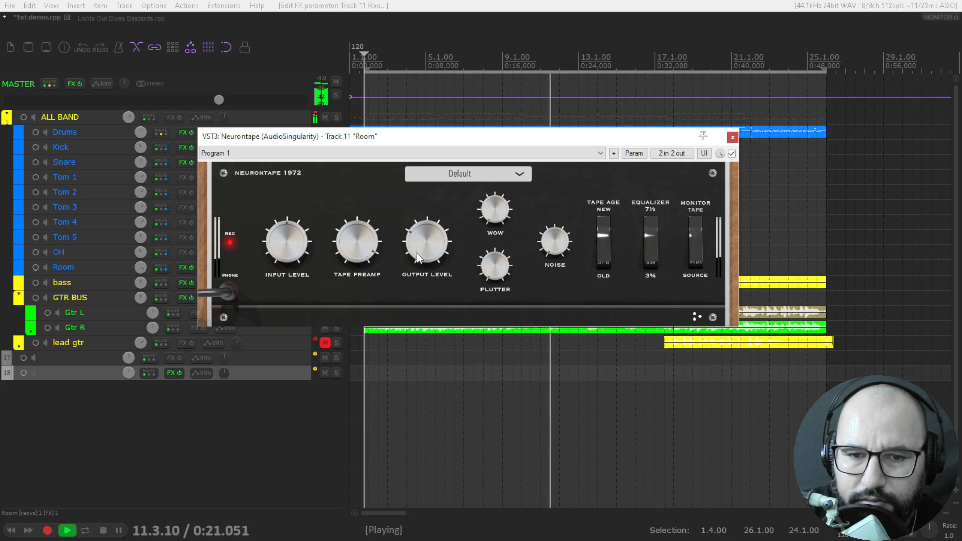
pyautogui.click(714, 172)
pyautogui.click(714, 172)
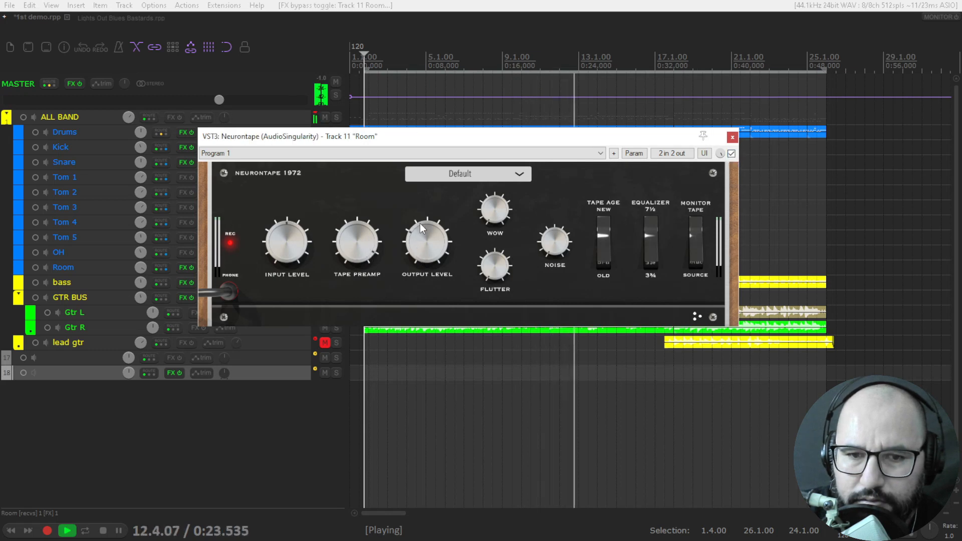
# Step: Raise the room's Tape Preamp further, compare with the bypassed sound and readjust the Output Level
pyautogui.moveTo(367, 236); pyautogui.dragTo(369, 227)
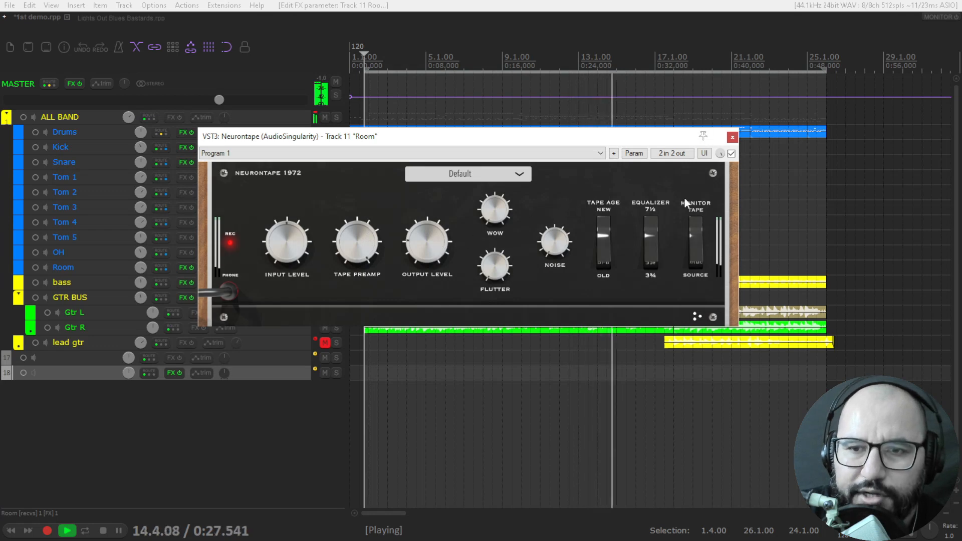
pyautogui.click(732, 154)
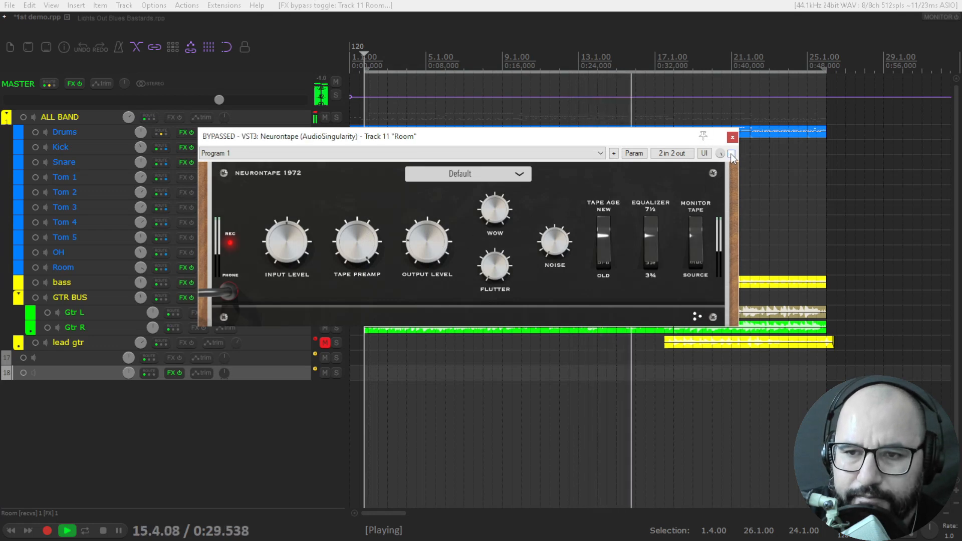
pyautogui.click(732, 153)
pyautogui.click(423, 259)
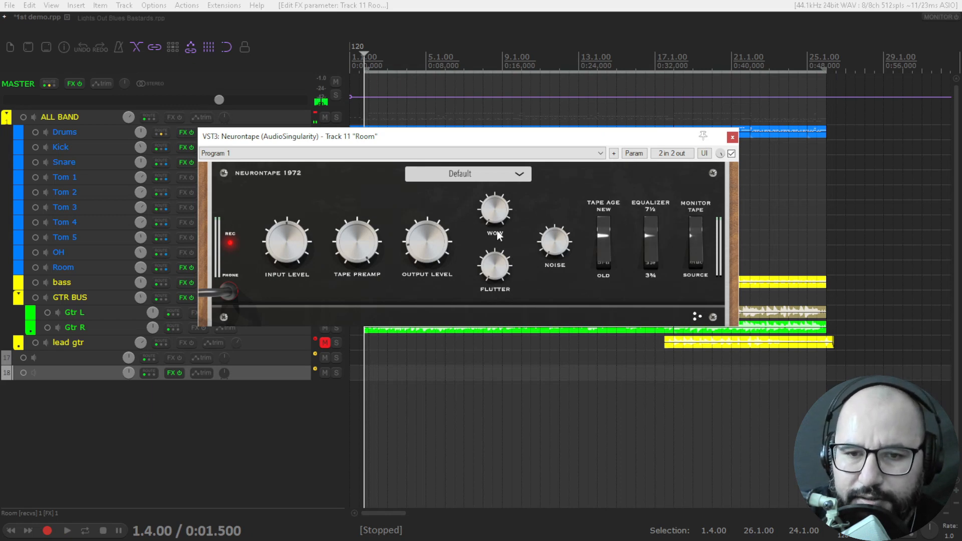
# Step: Replay the room track and fine-tune its Output Level while toggling the plugin bypass, ending with playback stopped
pyautogui.press('space')
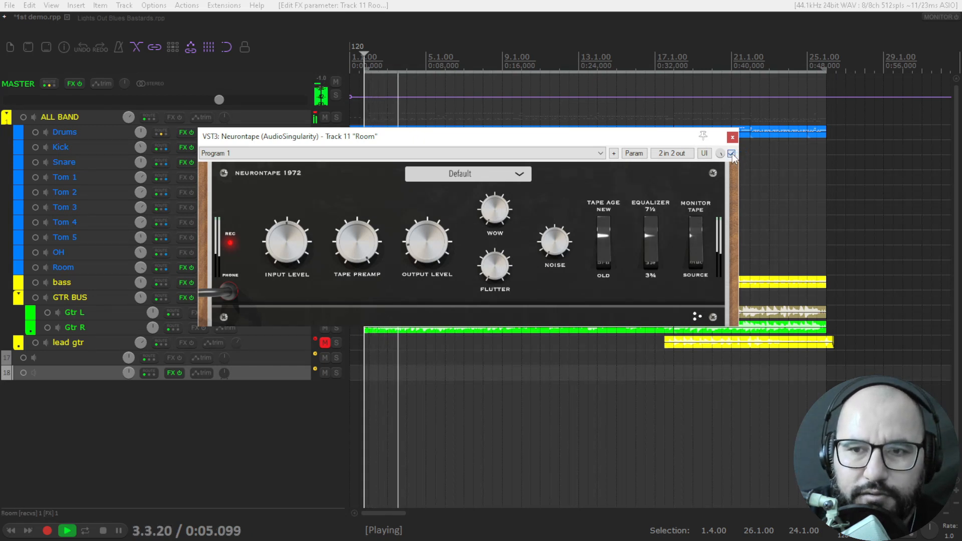
pyautogui.click(731, 154)
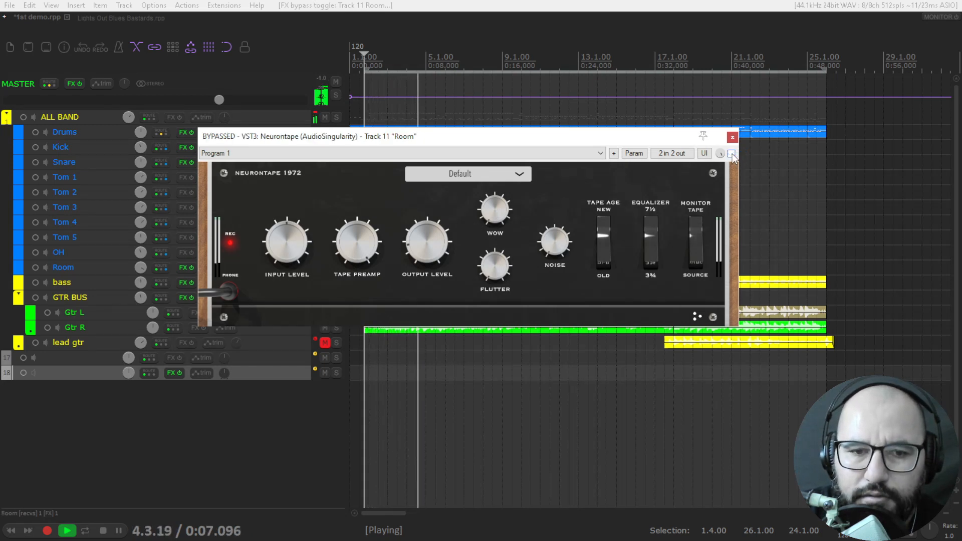
pyautogui.click(731, 154)
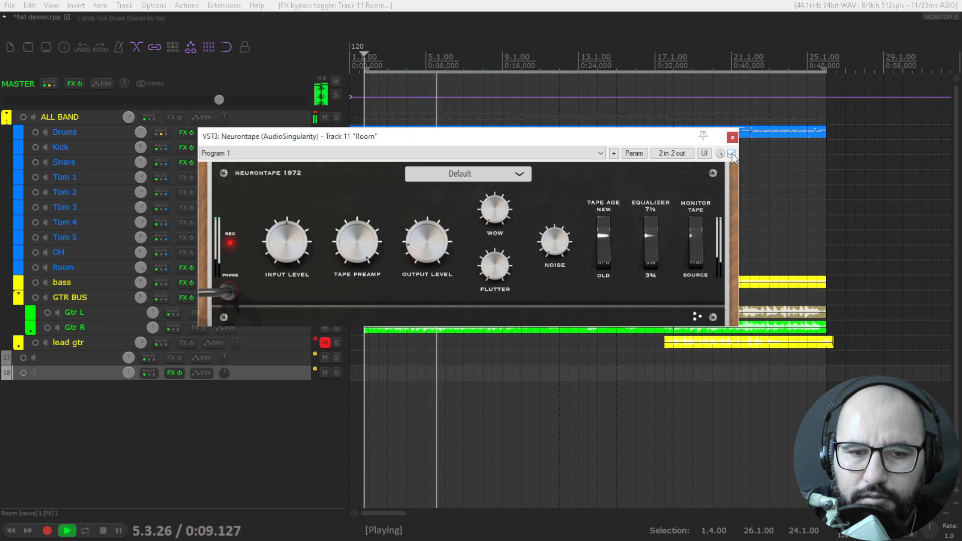
pyautogui.click(432, 248)
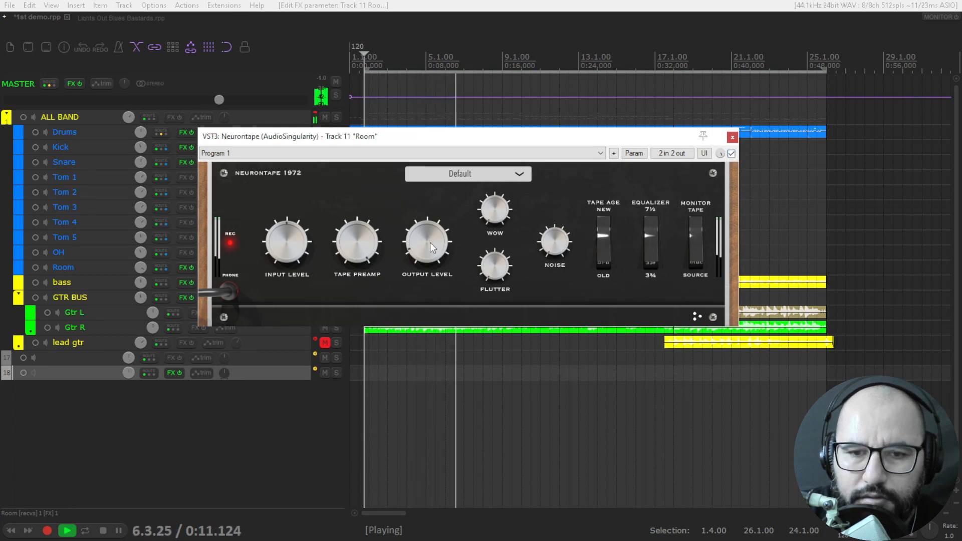
pyautogui.click(731, 154)
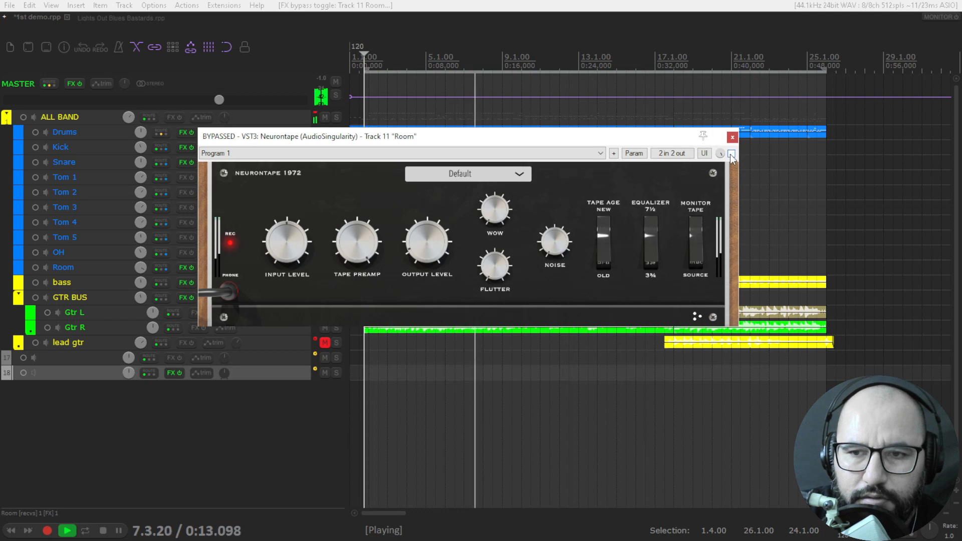
pyautogui.click(731, 153)
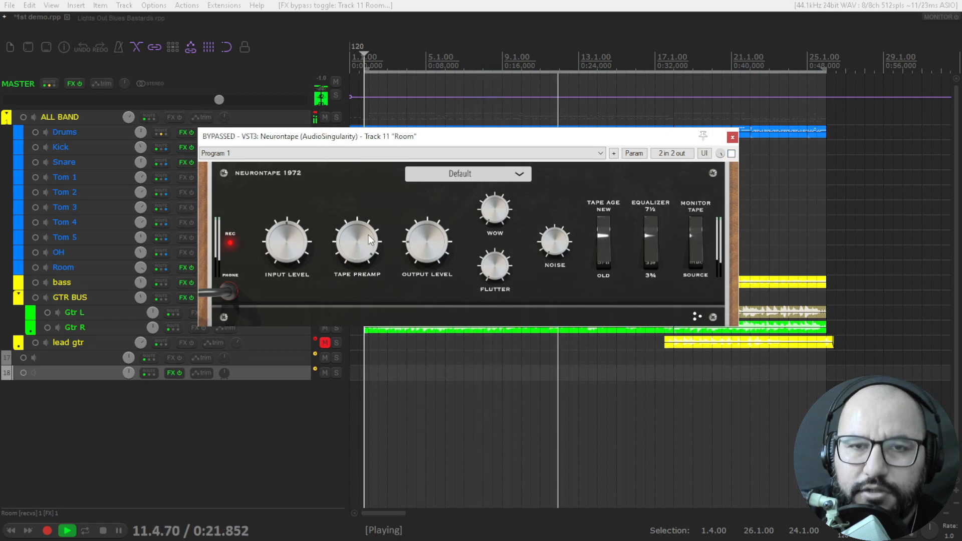
pyautogui.press('space')
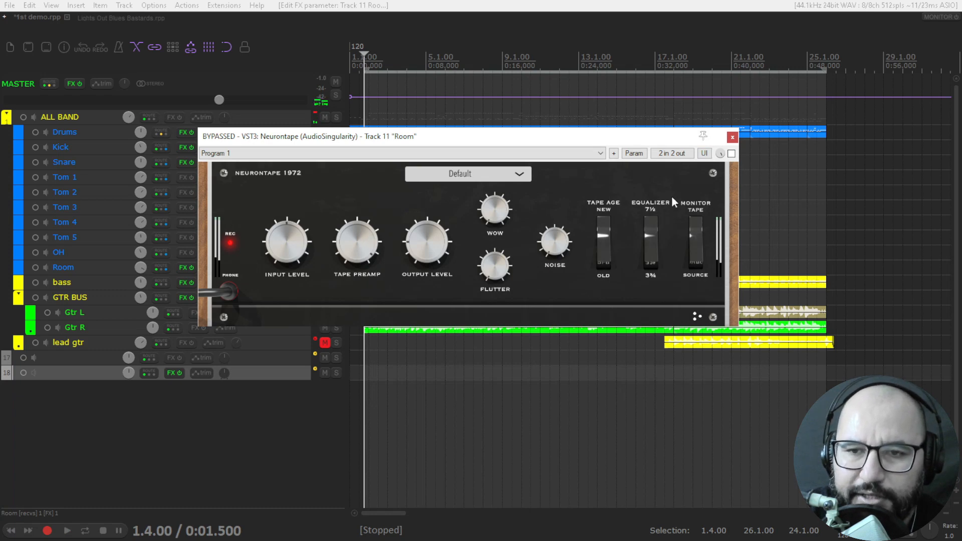
# Step: Play the room track again from the start, alternating between the active and bypassed plugin to compare the sound
pyautogui.press('space')
pyautogui.click(731, 154)
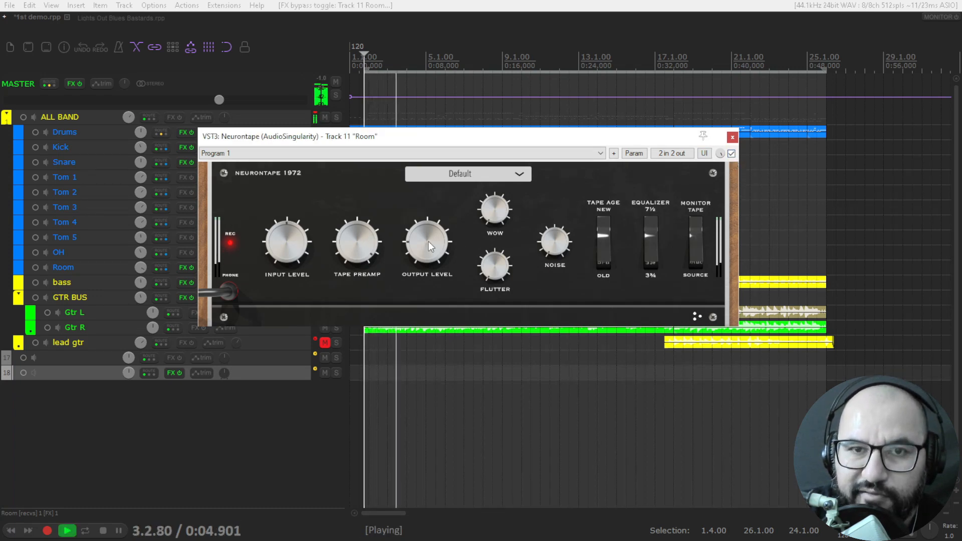
pyautogui.click(731, 153)
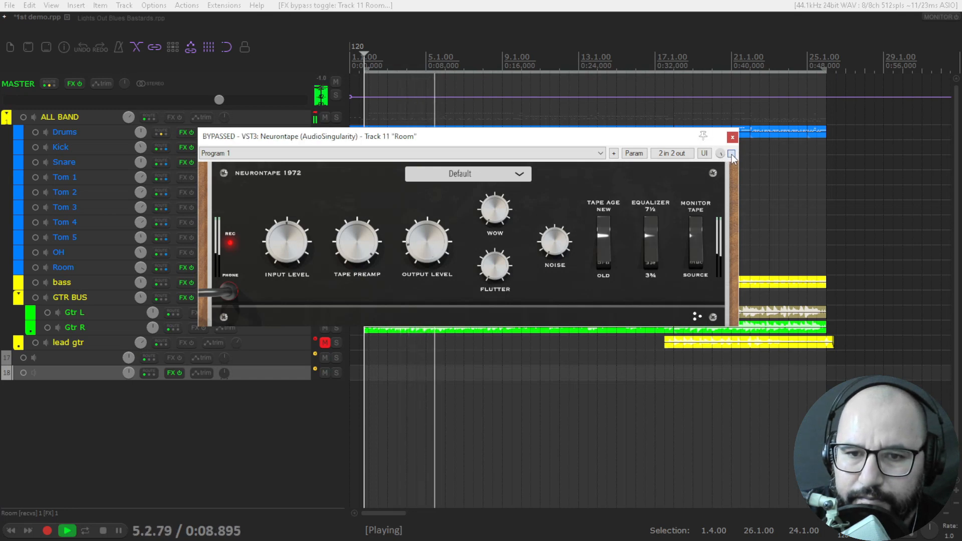
pyautogui.click(731, 153)
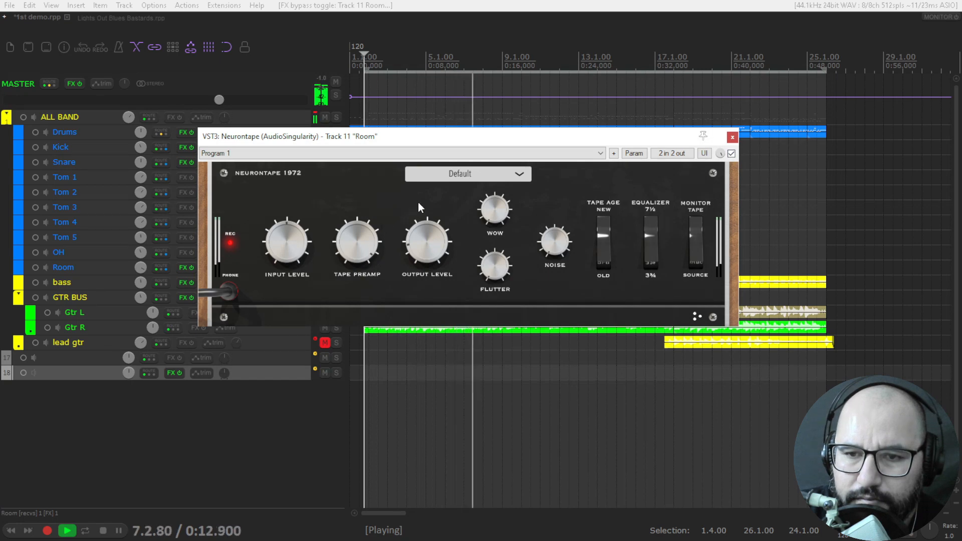
# Step: Close the room's Neurontape window, stop playback and unsolo the Room track
pyautogui.click(732, 136)
pyautogui.press('space')
pyautogui.click(337, 267)
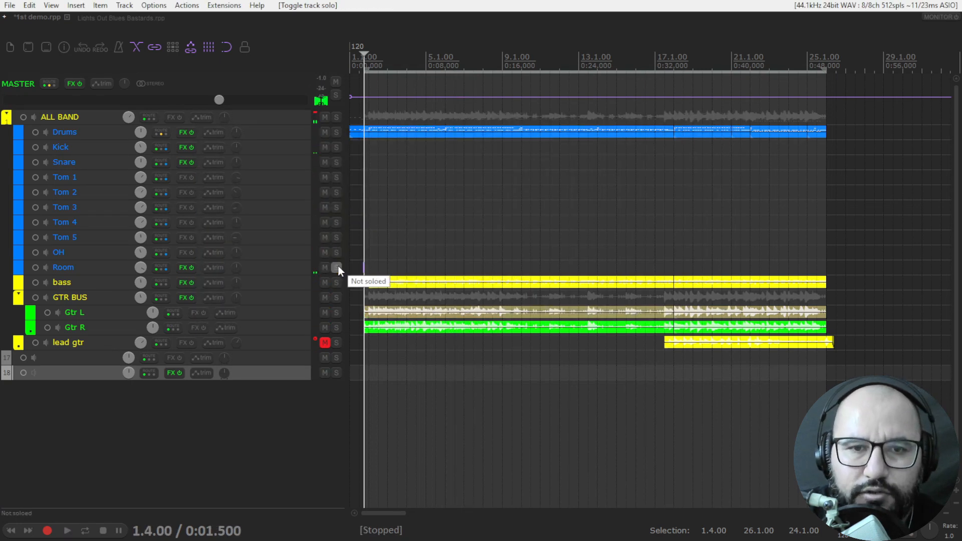
# Step: Solo and play the Drums track, then bypass the effects on the Kick, Snare and Room tracks
pyautogui.click(336, 133)
pyautogui.press('space')
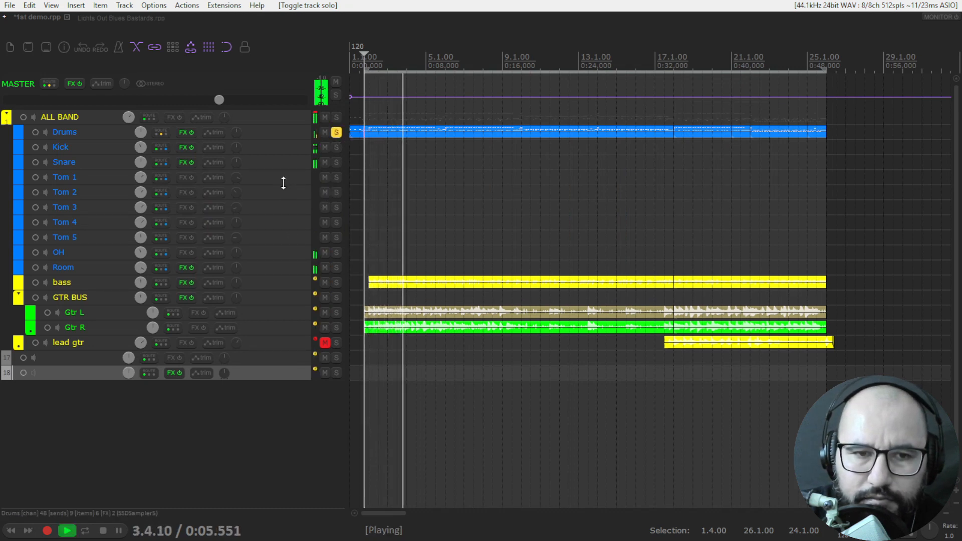
pyautogui.click(188, 147)
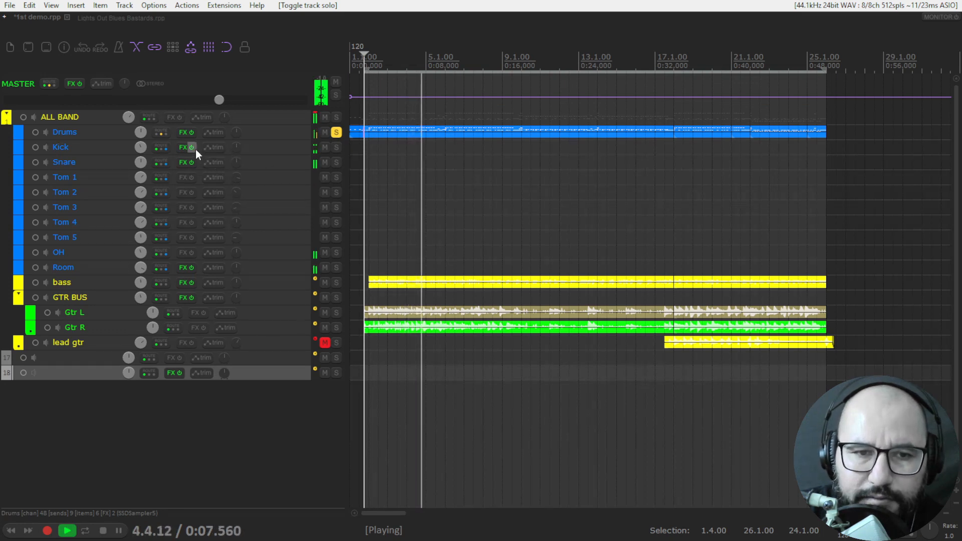
pyautogui.click(187, 162)
pyautogui.click(188, 268)
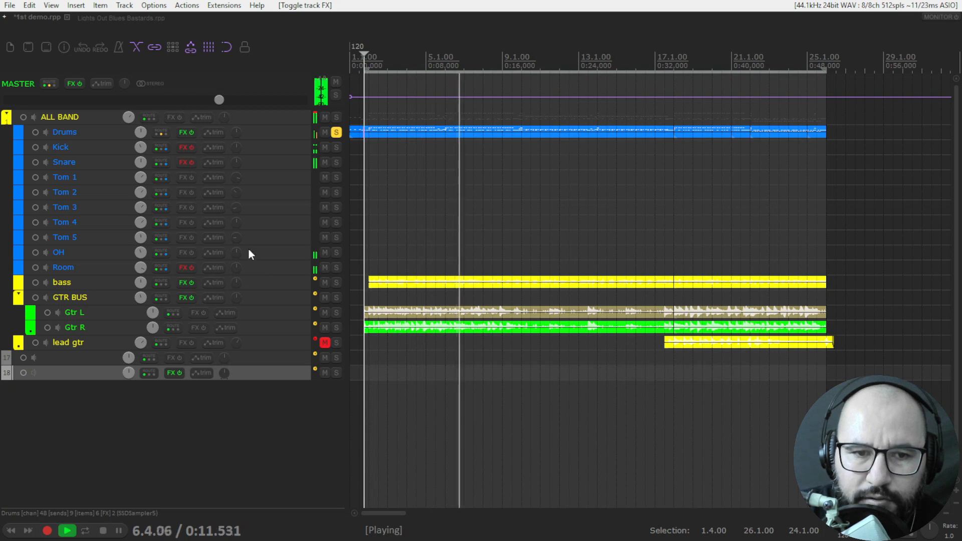
# Step: Re-enable the Room, Snare and Kick effects during playback, then bypass all three again to compare the full drum sound
pyautogui.click(189, 267)
pyautogui.click(188, 163)
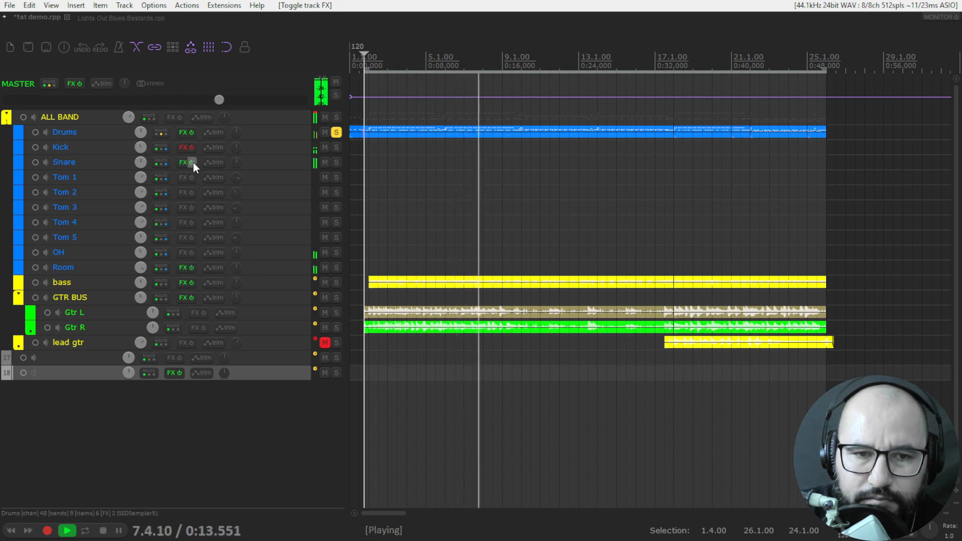
pyautogui.click(188, 147)
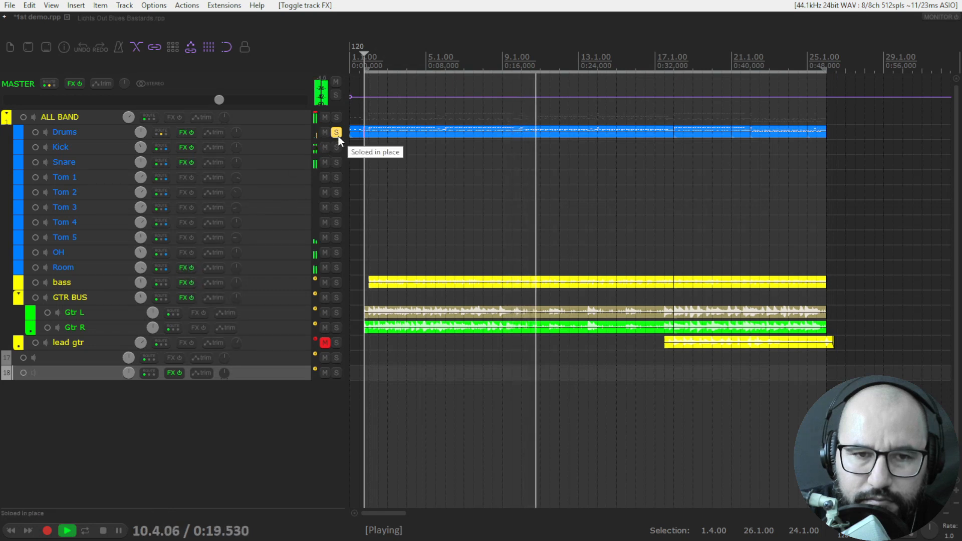
pyautogui.click(188, 147)
pyautogui.click(191, 159)
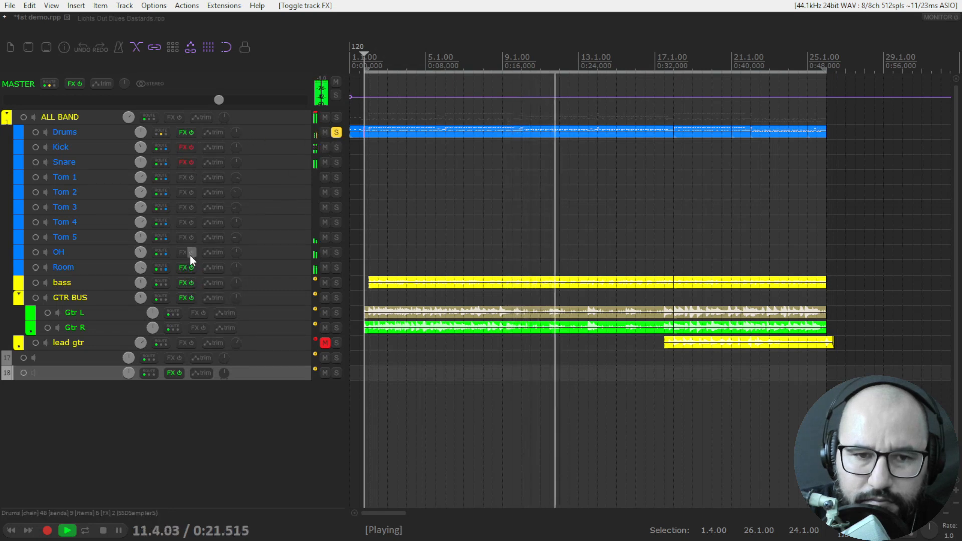
pyautogui.click(187, 267)
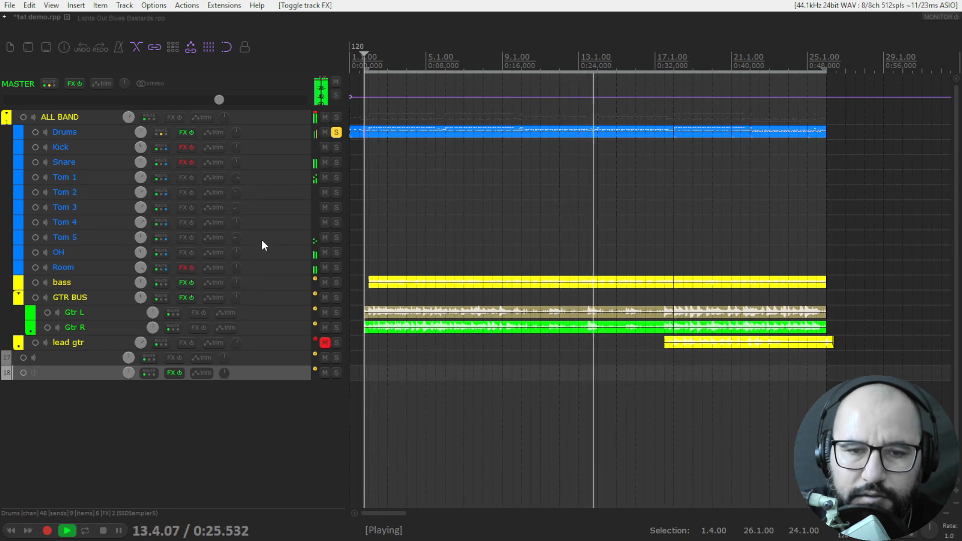
# Step: Re-enable the effects on the Room, Snare and Kick tracks, then stop playback and unsolo the Drums track
pyautogui.click(190, 267)
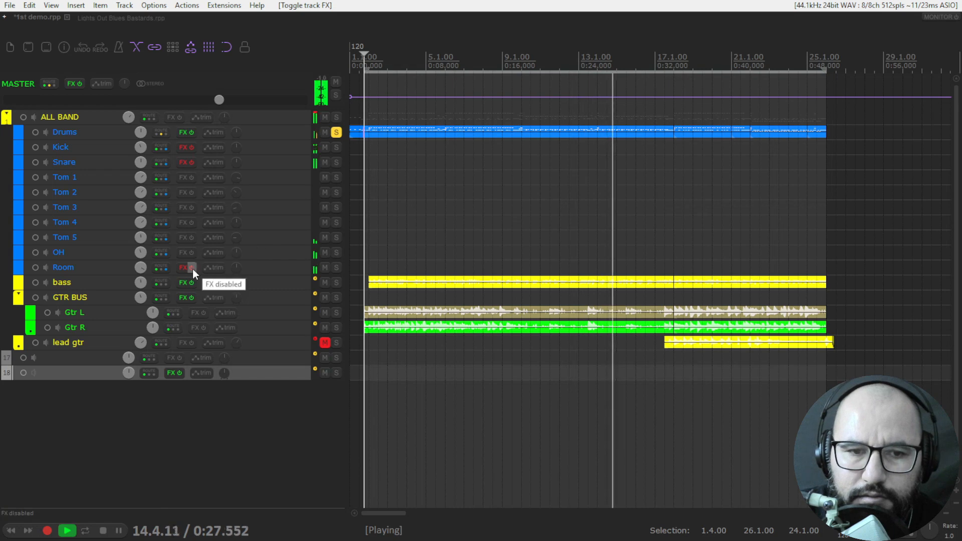
pyautogui.click(191, 163)
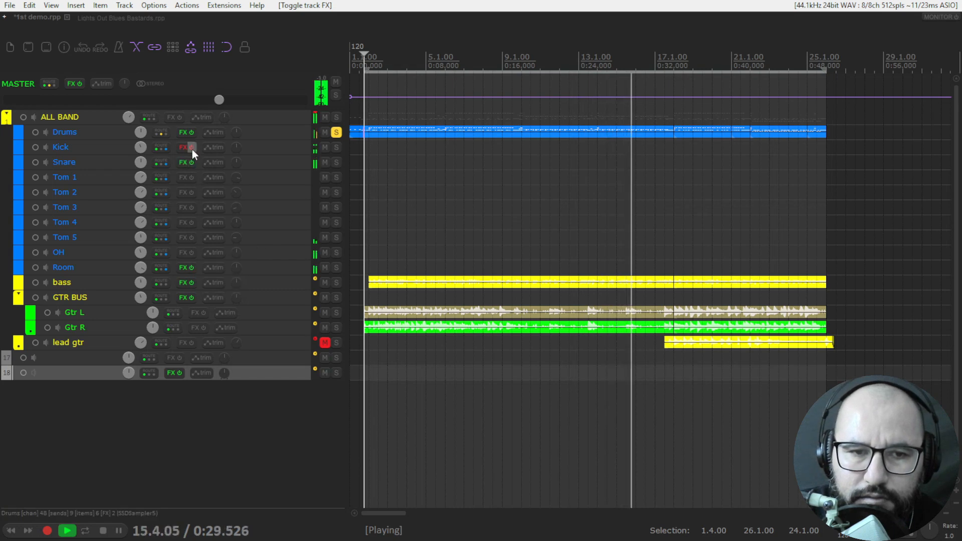
pyautogui.click(190, 149)
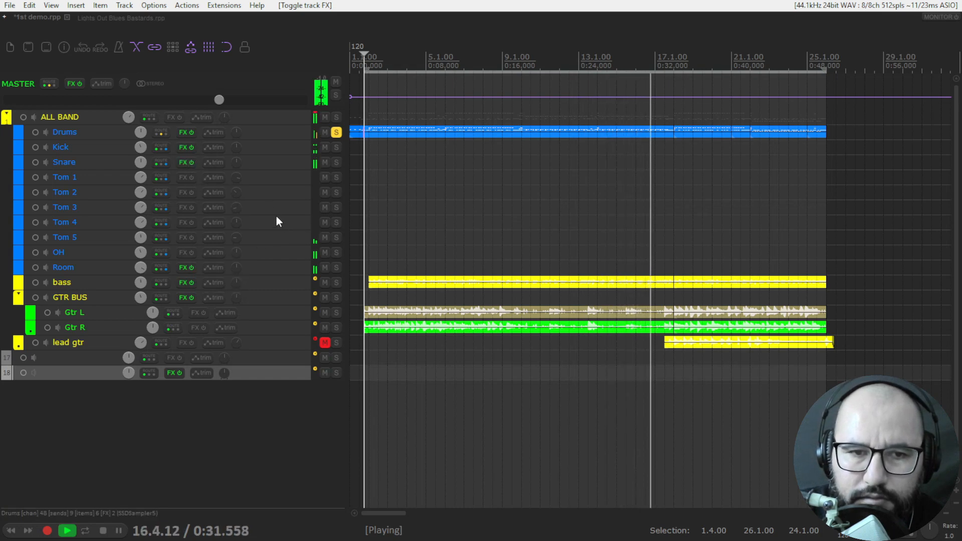
pyautogui.click(192, 148)
pyautogui.press('space')
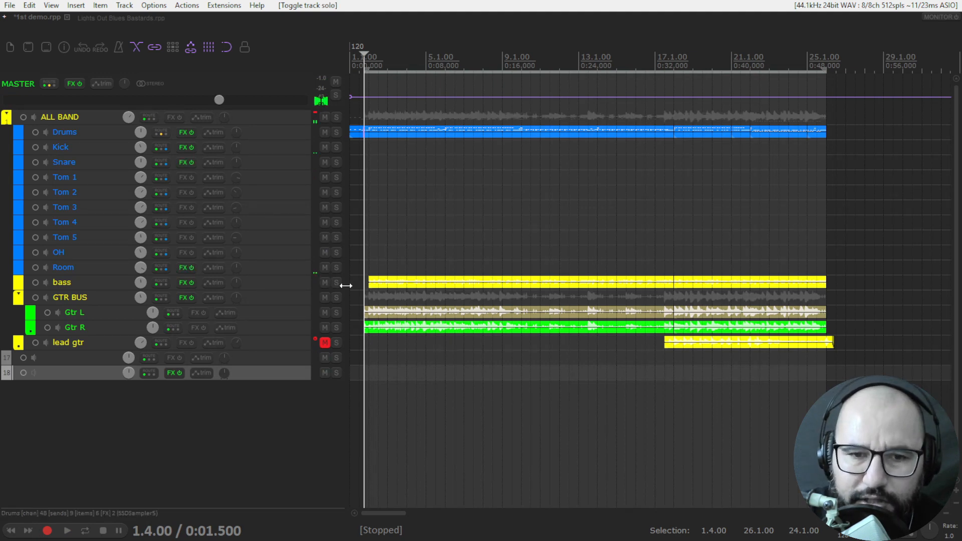
# Step: Solo and play the bass track, open its Neurontape plugin and take it out of bypass
pyautogui.click(337, 283)
pyautogui.press('space')
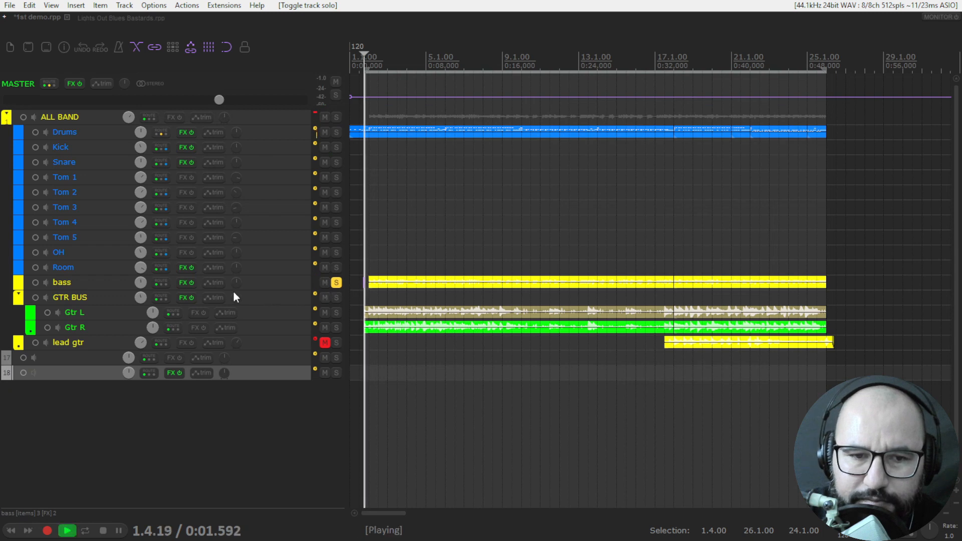
pyautogui.rightClick(184, 283)
pyautogui.click(207, 300)
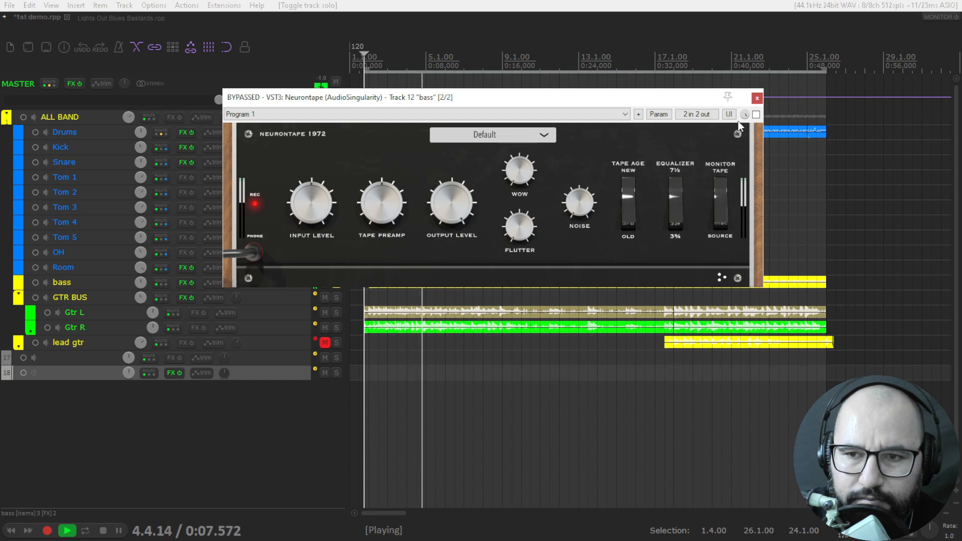
pyautogui.click(756, 114)
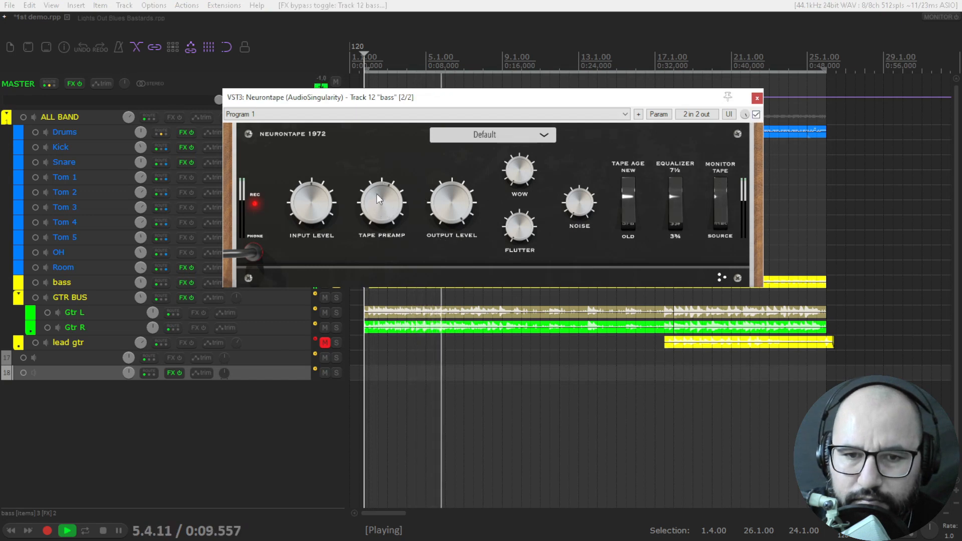
# Step: Raise the tape preamp on the bass Neurontape and lower the output level to compensate during playback
pyautogui.moveTo(376, 193); pyautogui.dragTo(377, 192)
pyautogui.moveTo(452, 197); pyautogui.dragTo(434, 243)
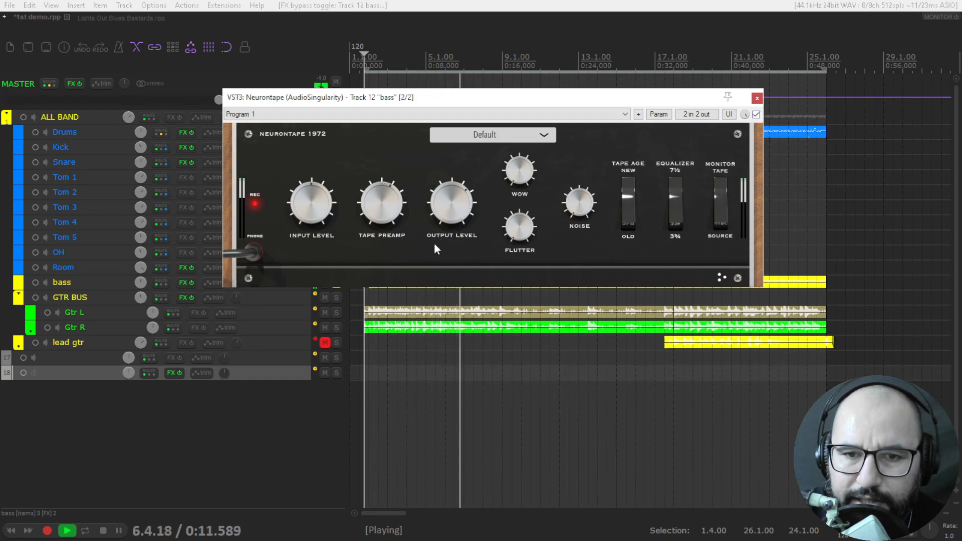
pyautogui.moveTo(387, 211); pyautogui.dragTo(391, 186)
pyautogui.moveTo(447, 211); pyautogui.dragTo(440, 245)
pyautogui.moveTo(377, 209); pyautogui.dragTo(375, 188)
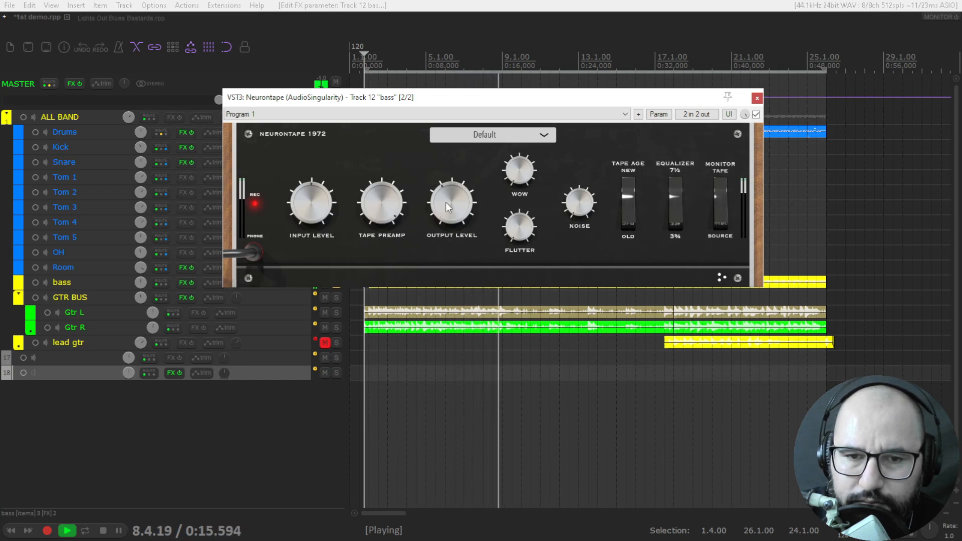
pyautogui.moveTo(446, 202); pyautogui.dragTo(446, 227)
pyautogui.moveTo(383, 193); pyautogui.dragTo(385, 179)
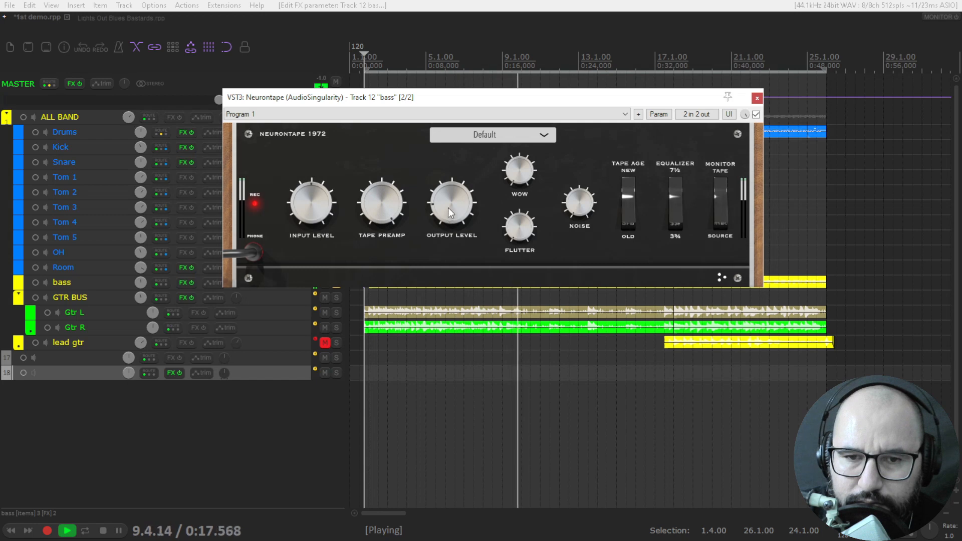
pyautogui.moveTo(448, 207); pyautogui.dragTo(448, 217)
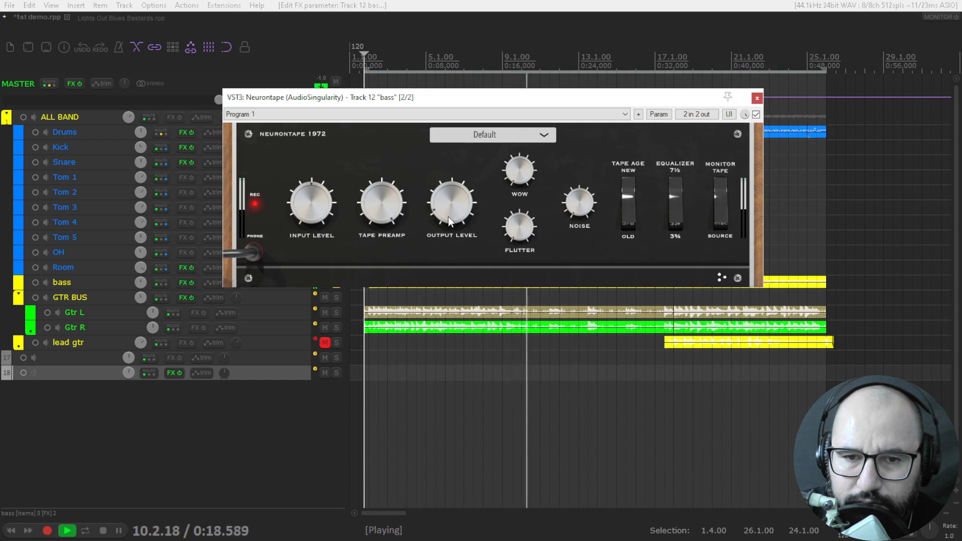
# Step: Alternate between the bypassed and active Neurontape on the bass to compare the sound
pyautogui.click(756, 115)
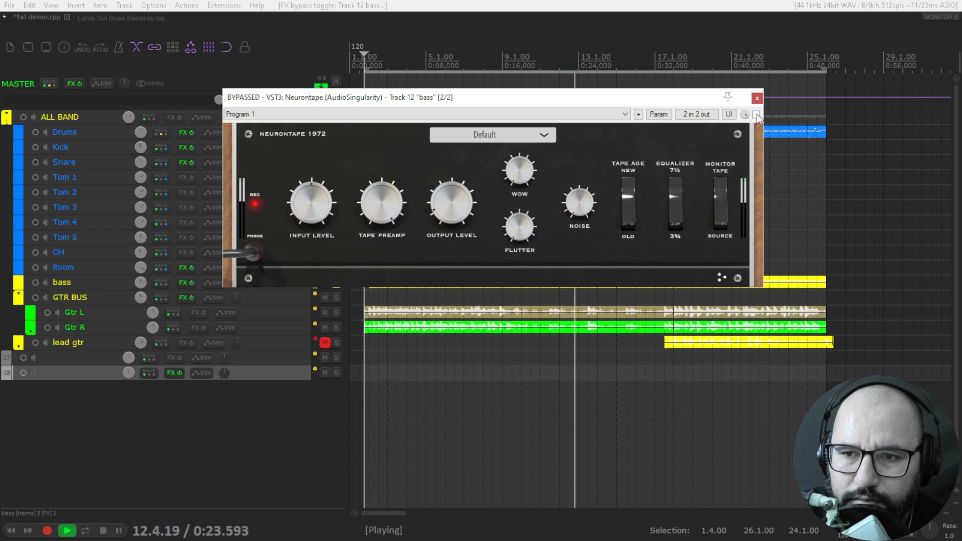
pyautogui.click(757, 115)
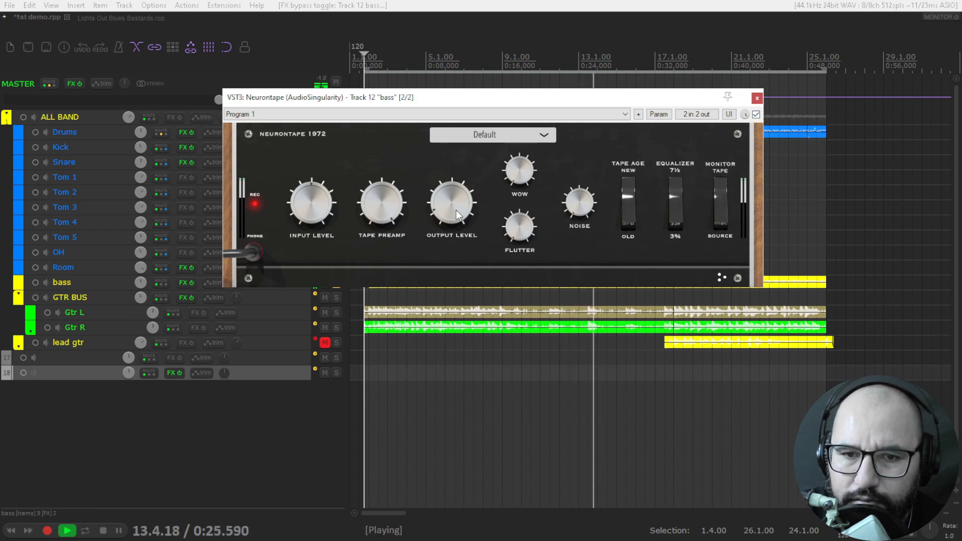
pyautogui.click(756, 115)
pyautogui.click(757, 115)
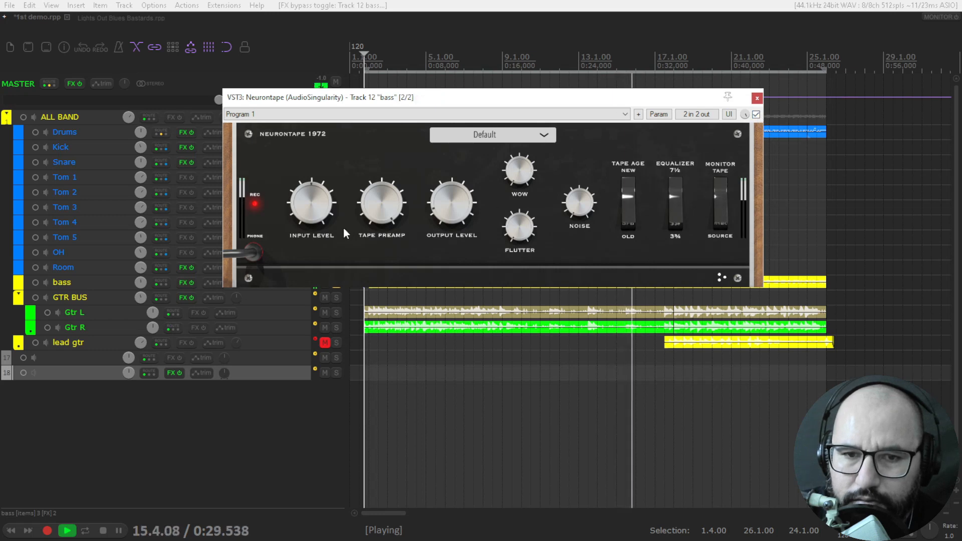
# Step: Set the bass Neurontape's tape age to Old and fine-tune its output level, comparing against the bypassed signal
pyautogui.moveTo(438, 213); pyautogui.dragTo(439, 209)
pyautogui.click(632, 224)
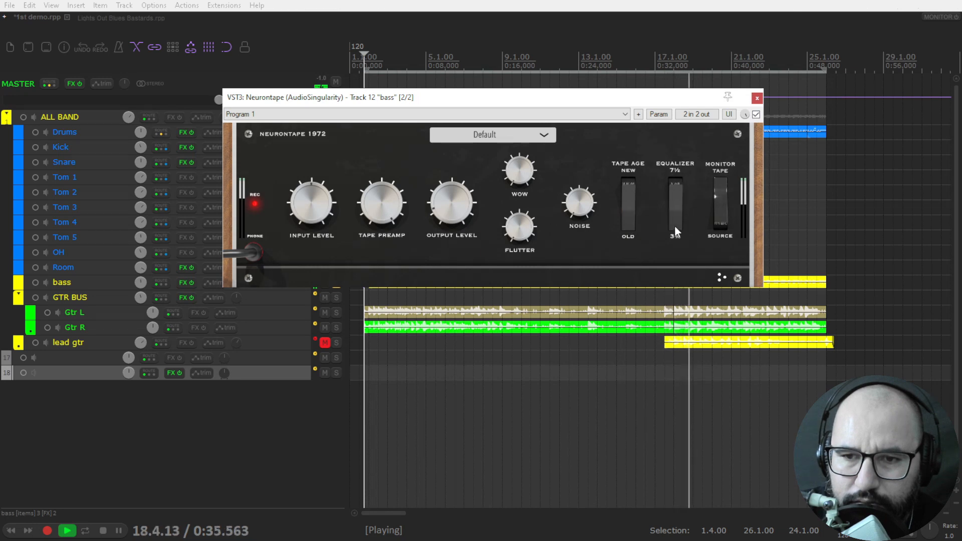
pyautogui.click(756, 115)
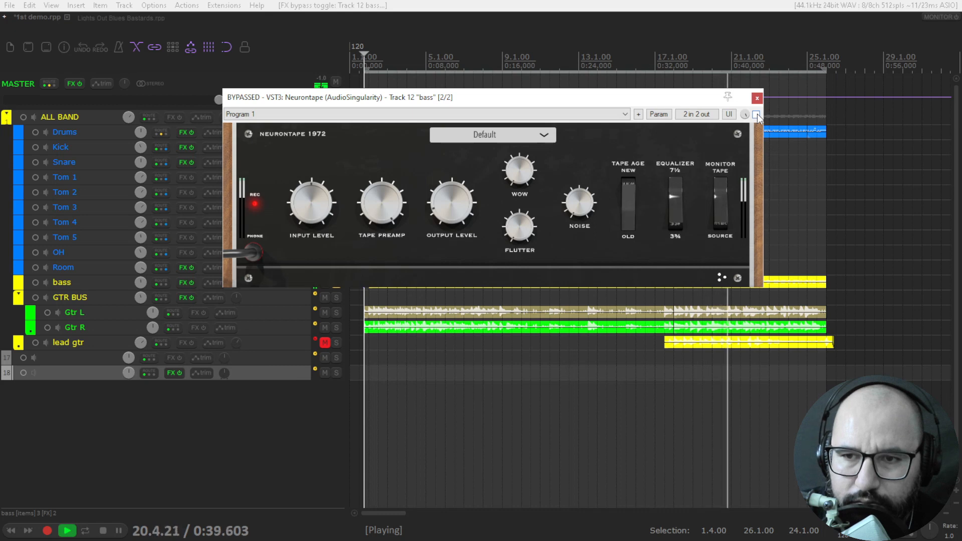
pyautogui.click(756, 114)
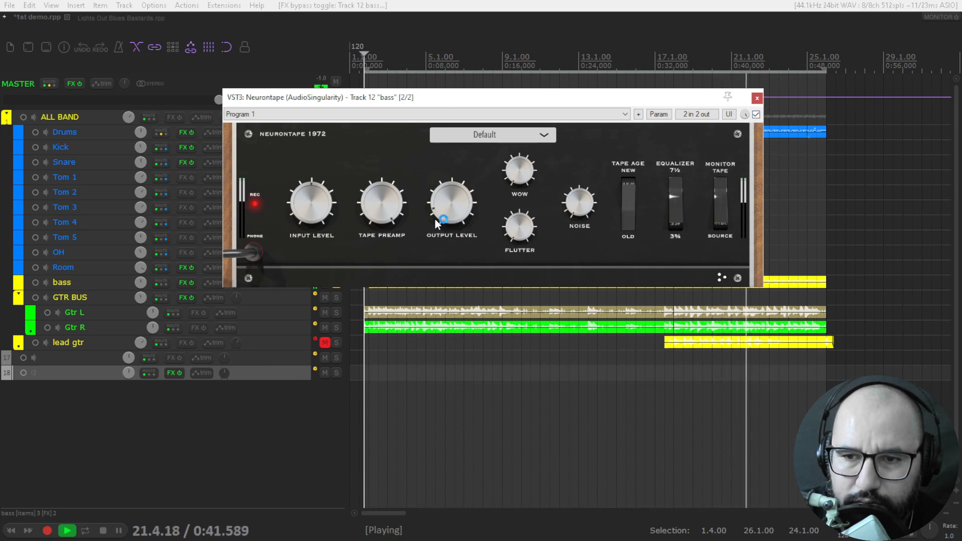
pyautogui.moveTo(446, 217); pyautogui.dragTo(448, 219)
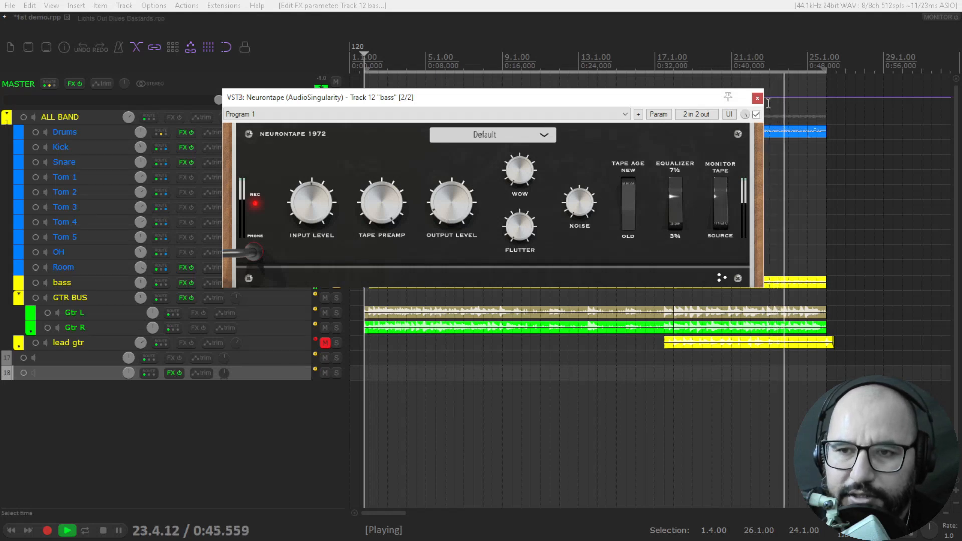
pyautogui.click(757, 114)
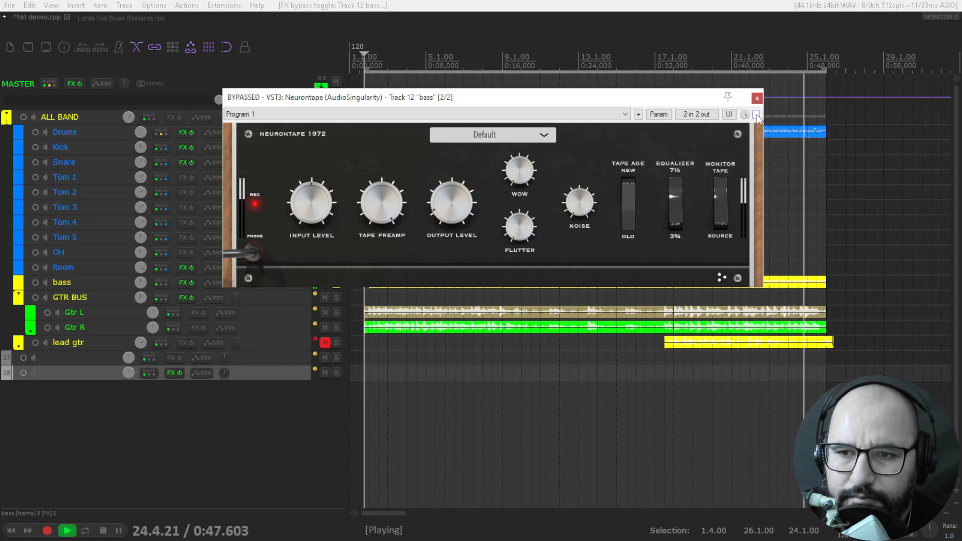
pyautogui.click(756, 114)
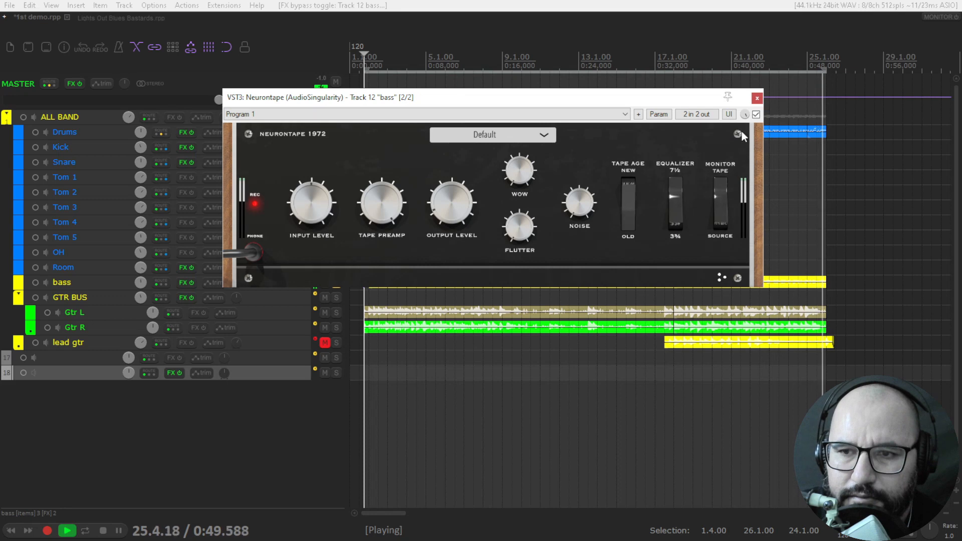
# Step: Close the bass's Neurontape window and unsolo bass, then solo the GTR BUS track and open its Neurontape
pyautogui.click(758, 97)
pyautogui.click(337, 282)
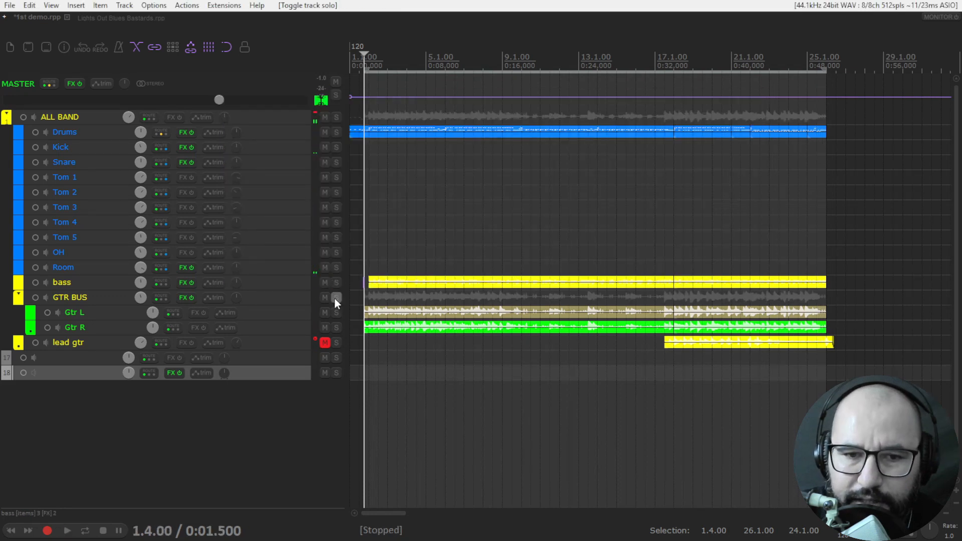
pyautogui.click(336, 297)
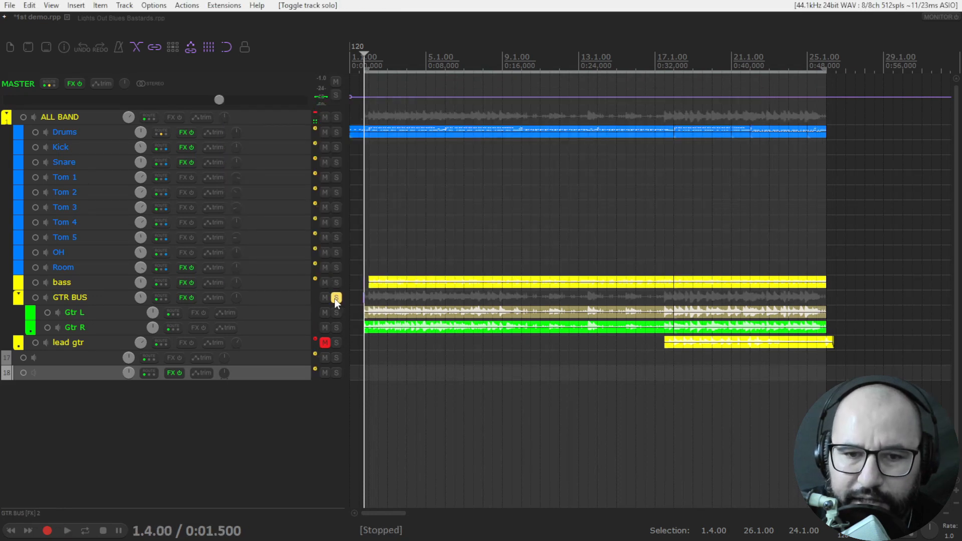
pyautogui.rightClick(182, 300)
pyautogui.click(218, 326)
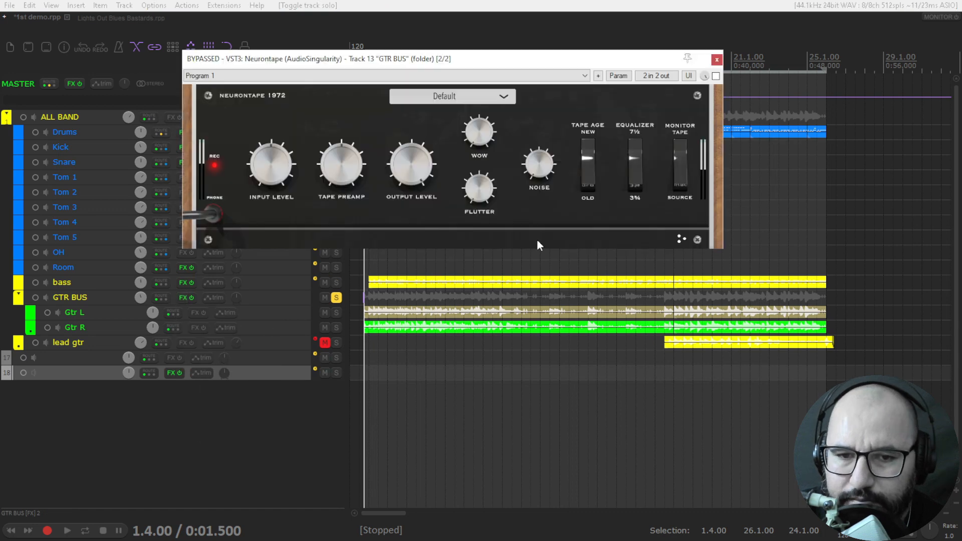
# Step: Play the GTR BUS track from the start with Neurontape bypassed to hear the dry guitars
pyautogui.press('space')
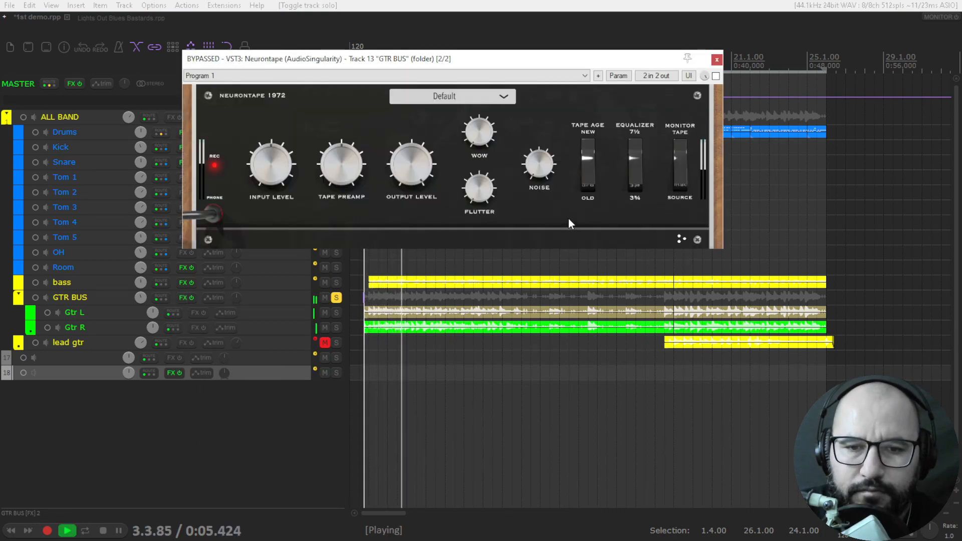
pyautogui.press('space')
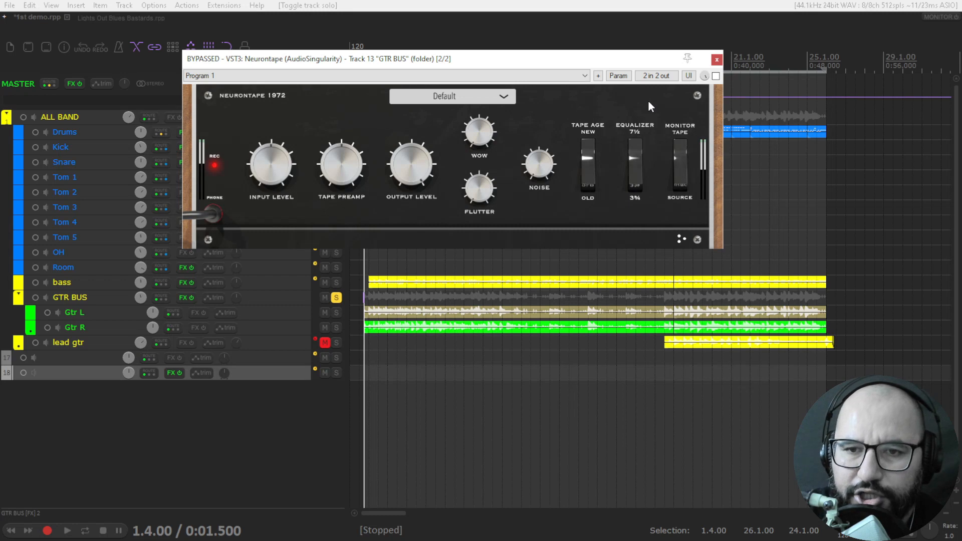
pyautogui.press('space')
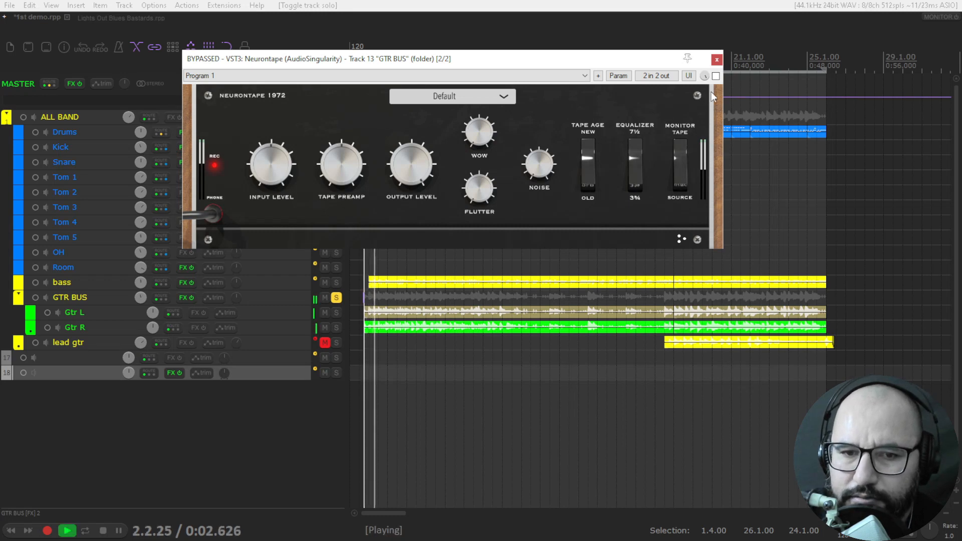
pyautogui.press('space')
# Step: Enable Neurontape on the GTR BUS and adjust its output level and tape preamp during playback, then stop
pyautogui.click(715, 75)
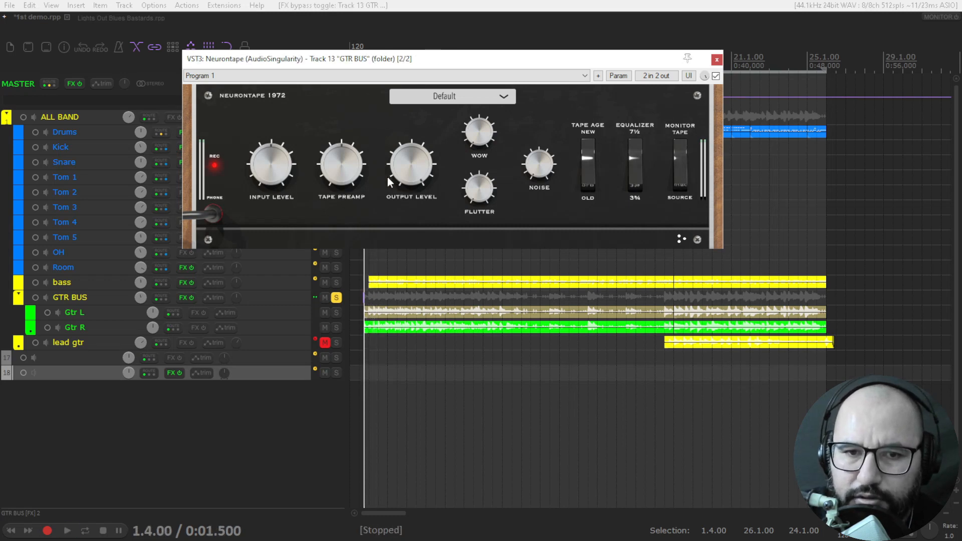
pyautogui.press('space')
pyautogui.moveTo(408, 171); pyautogui.dragTo(401, 204)
pyautogui.moveTo(344, 171); pyautogui.dragTo(398, 210)
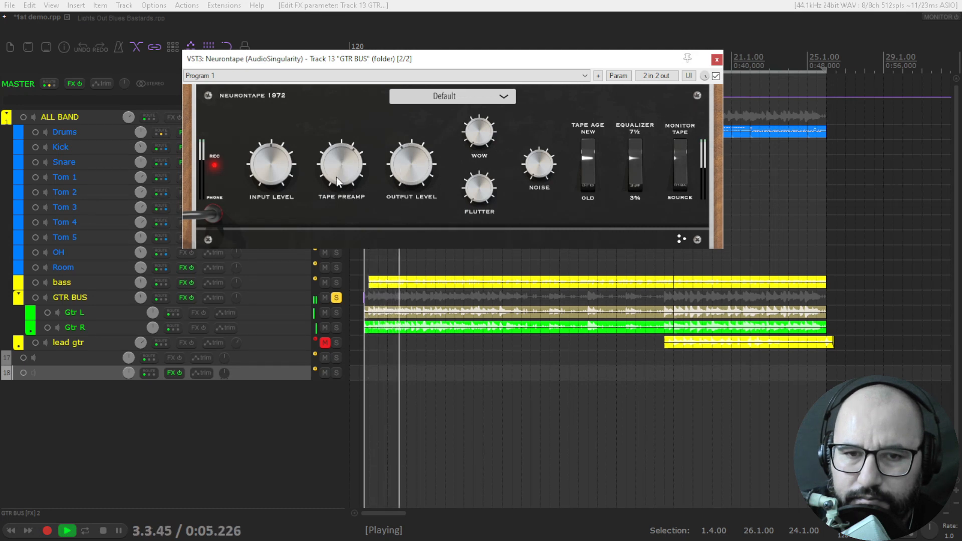
pyautogui.moveTo(337, 177); pyautogui.dragTo(405, 183)
pyautogui.press('space')
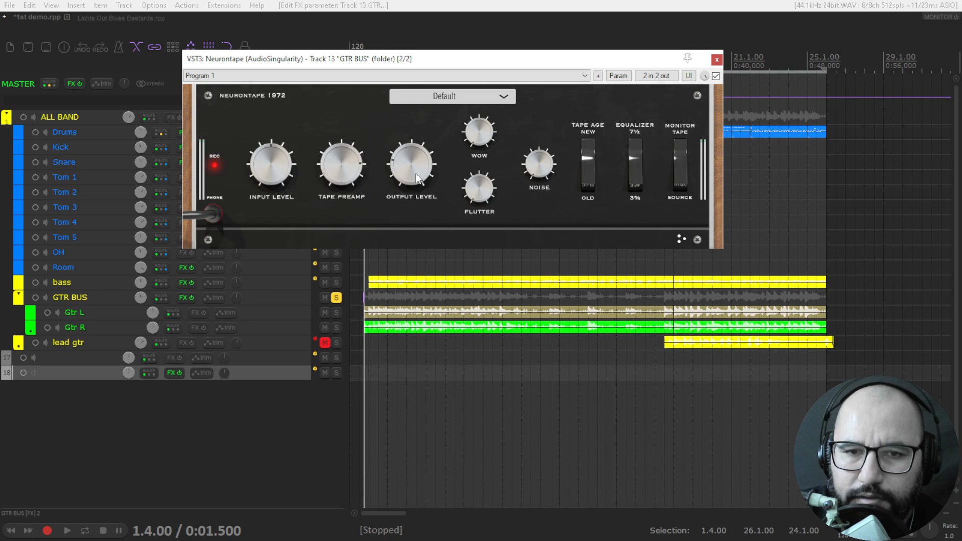
# Step: Replay the guitar bus from the start, lower its Neurontape output level slightly and stop playback
pyautogui.press('space')
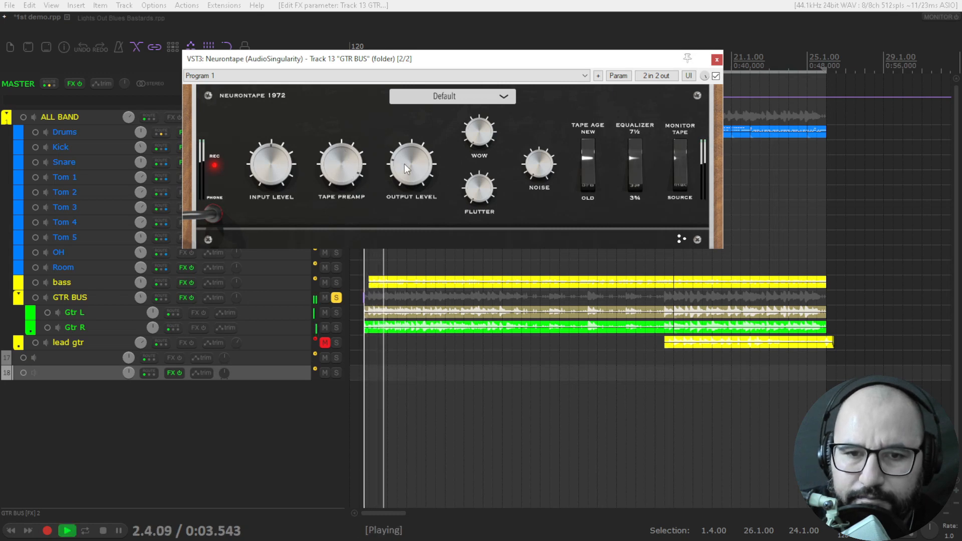
pyautogui.moveTo(405, 164); pyautogui.dragTo(404, 172)
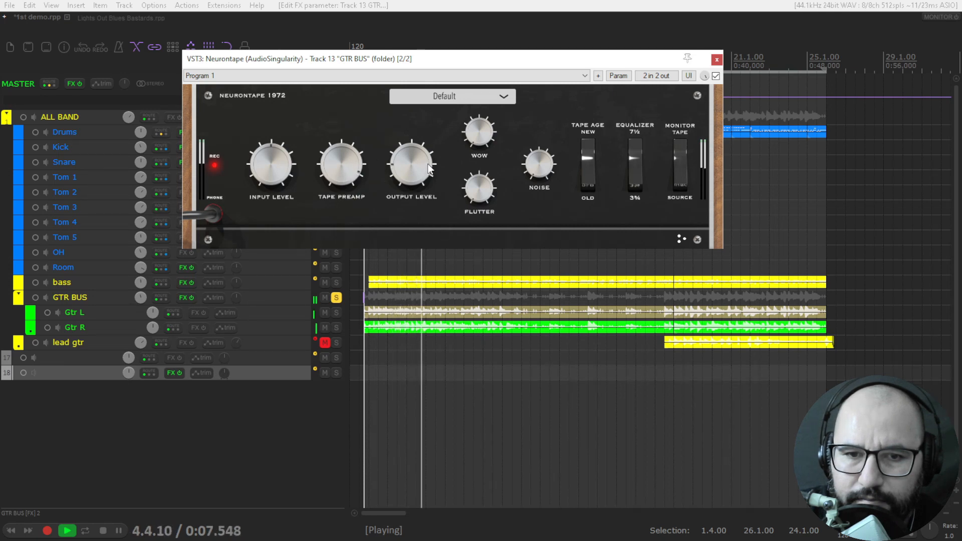
pyautogui.press('space')
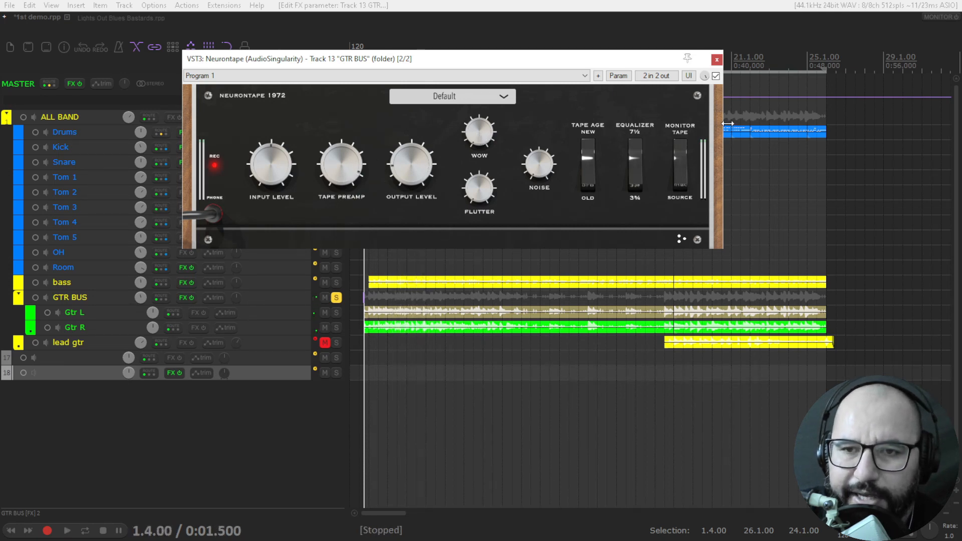
# Step: Play the guitar bus again, compare the bypassed and active Neurontape, and fine-tune the plugin's output level
pyautogui.press('space')
pyautogui.click(715, 76)
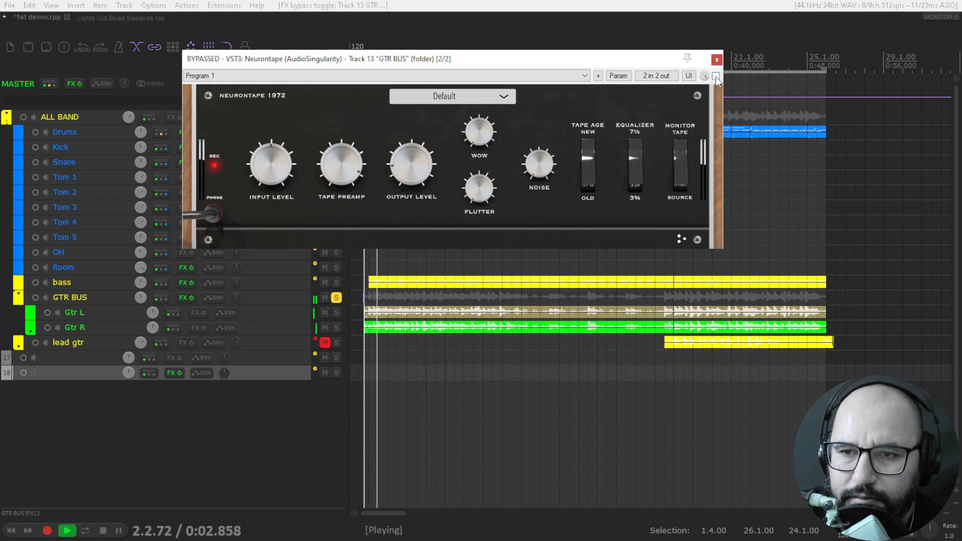
pyautogui.click(715, 77)
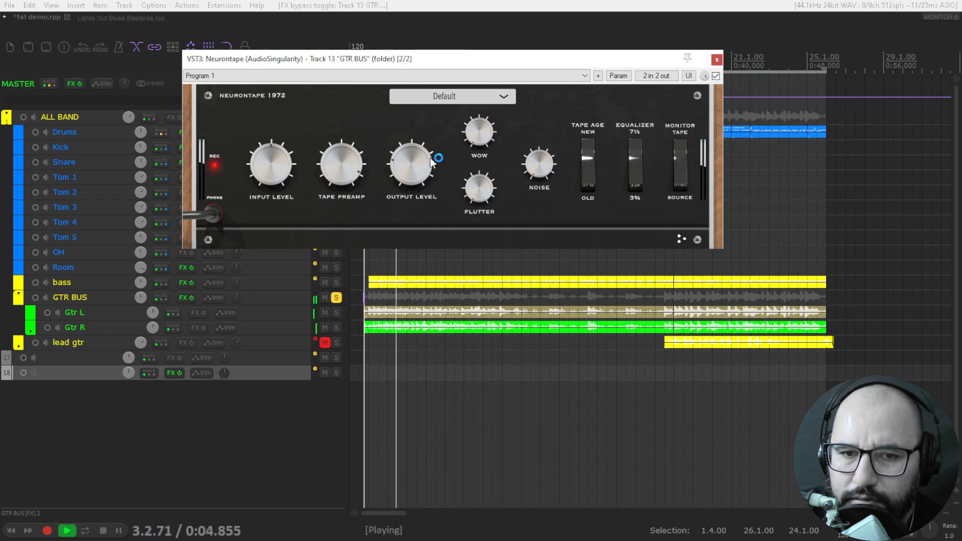
pyautogui.moveTo(431, 157); pyautogui.dragTo(431, 156)
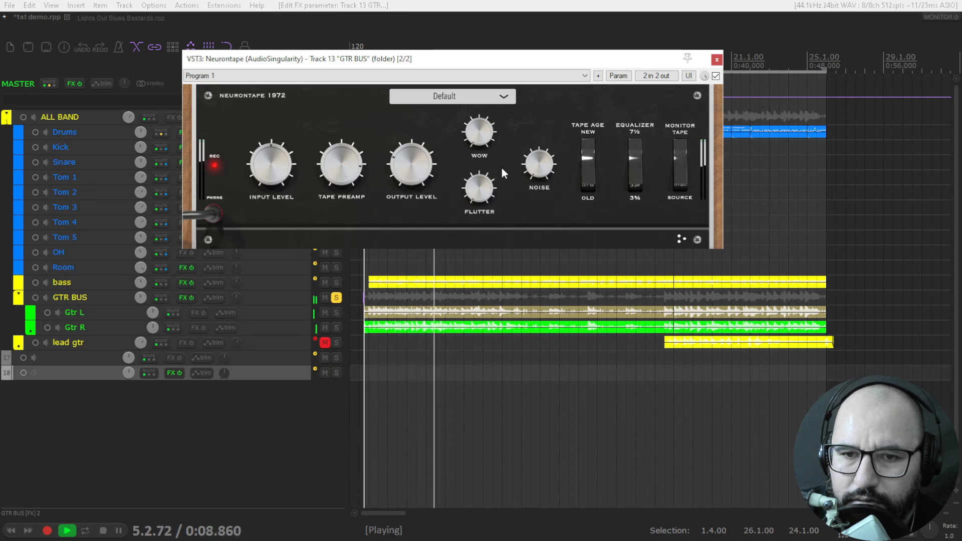
# Step: Compare the guitar bus with Neurontape bypassed and active, adjust the plugin's noise amount and stop playback
pyautogui.click(716, 77)
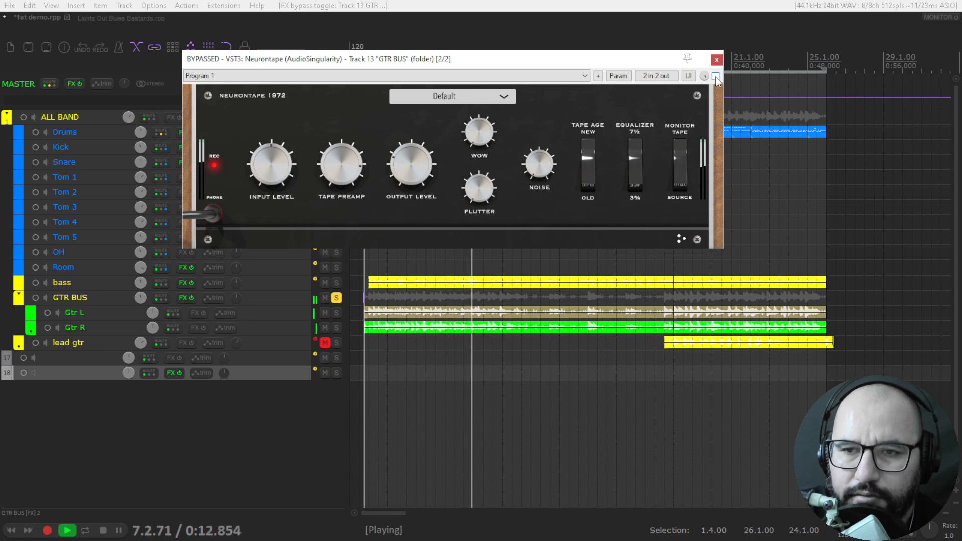
pyautogui.click(715, 77)
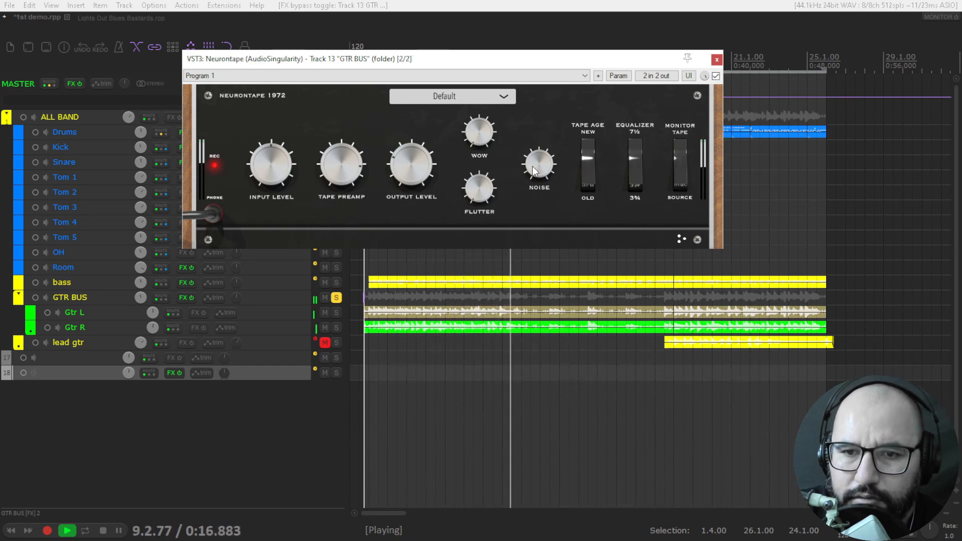
pyautogui.moveTo(533, 166)
pyautogui.mouseDown()
pyautogui.moveTo(536, 134)
pyautogui.moveTo(533, 170)
pyautogui.mouseUp()
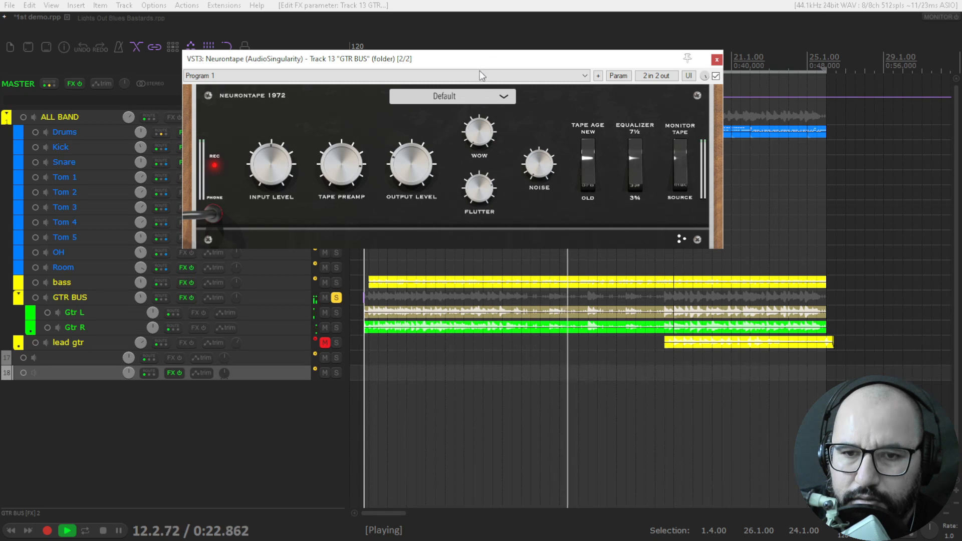
pyautogui.press('space')
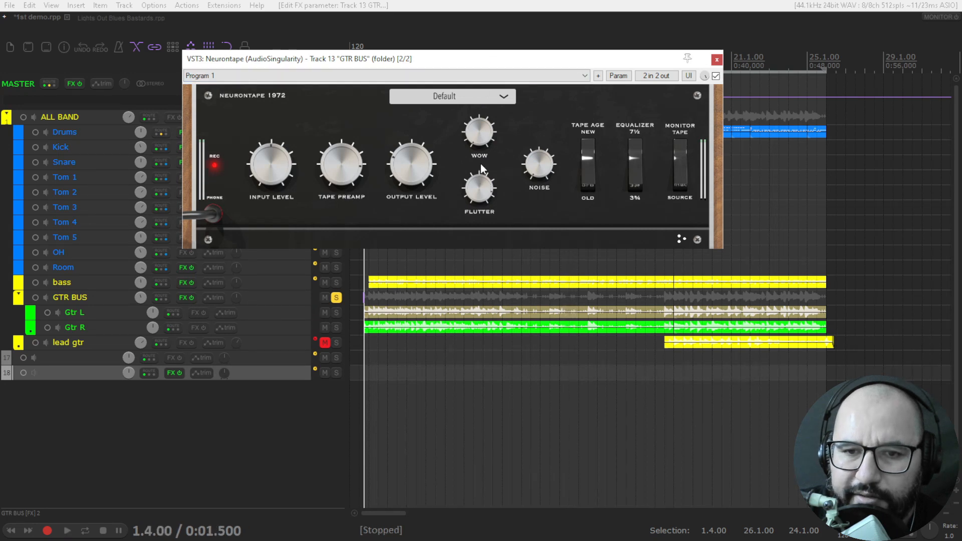
# Step: Replay the guitar bus, toggle Neurontape's bypass to compare, readjust its output level and stop playback
pyautogui.press('space')
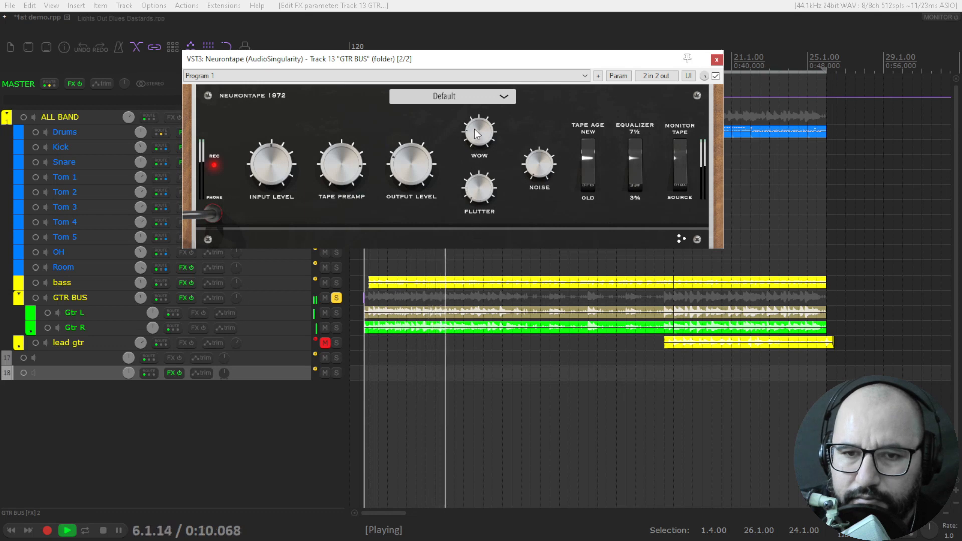
pyautogui.click(716, 76)
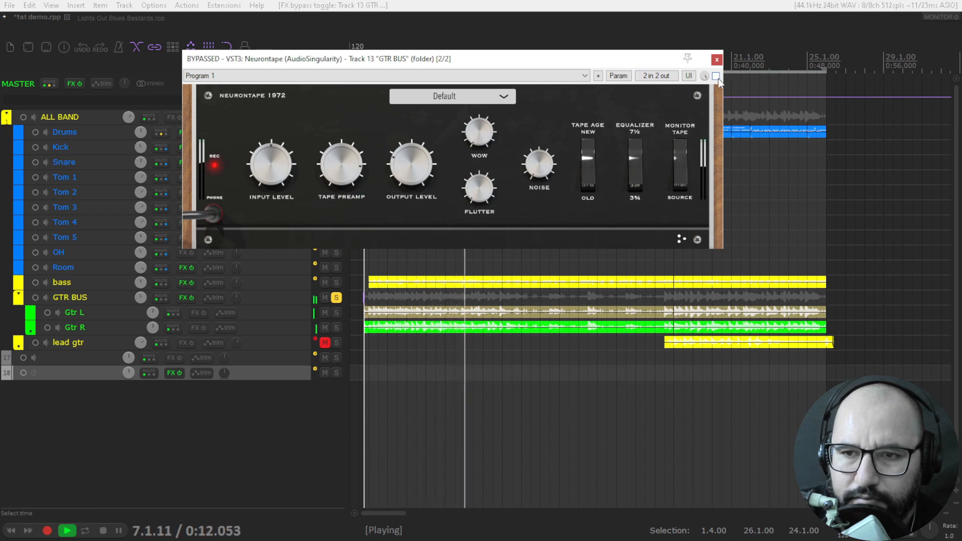
pyautogui.click(716, 76)
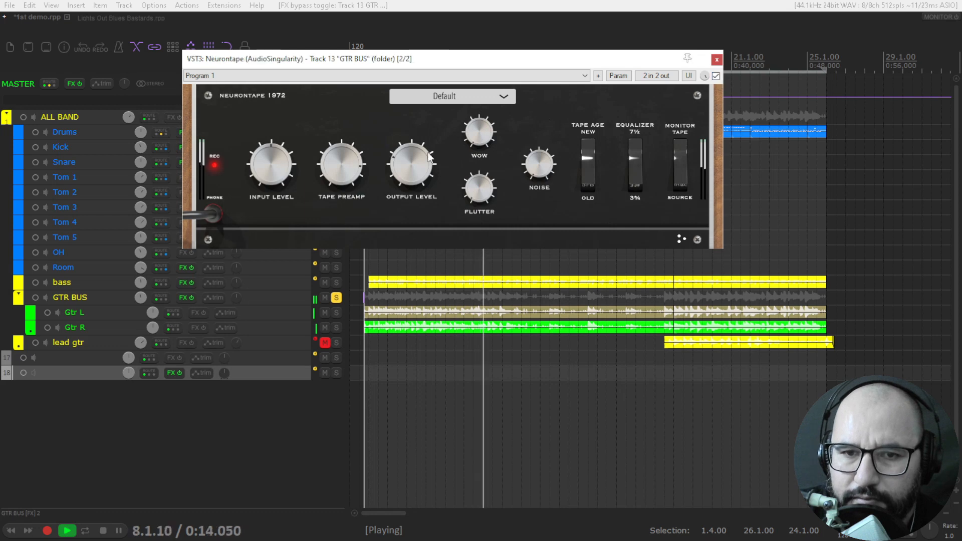
pyautogui.moveTo(403, 169); pyautogui.dragTo(404, 164)
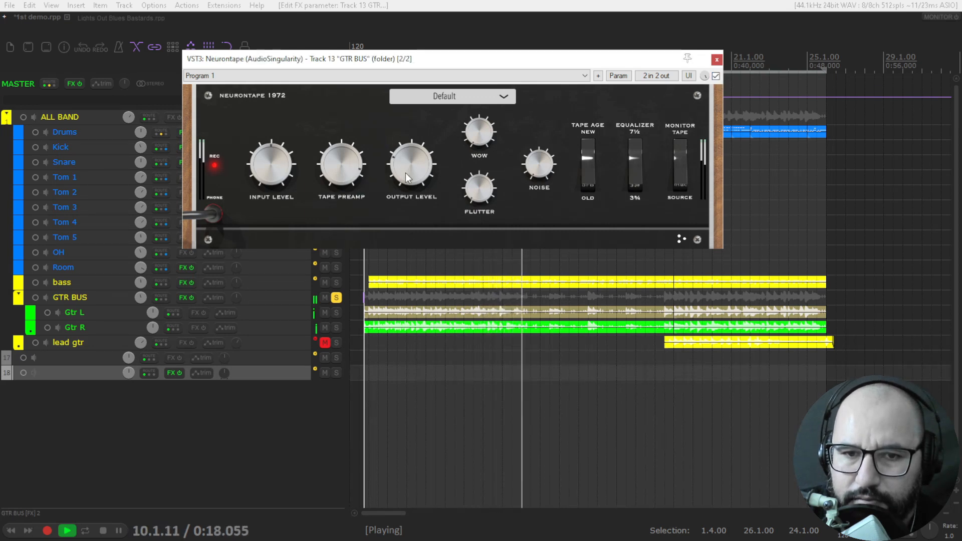
pyautogui.click(716, 76)
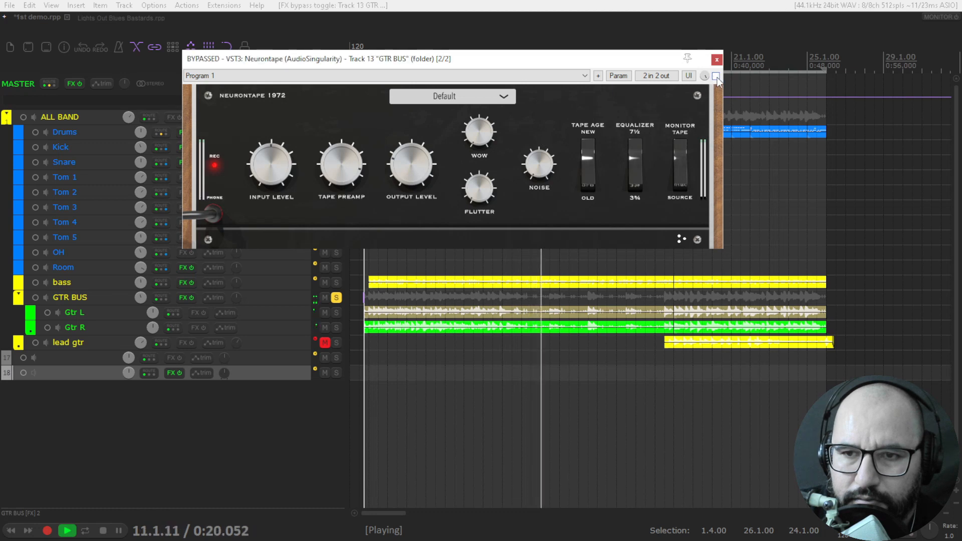
pyautogui.click(716, 76)
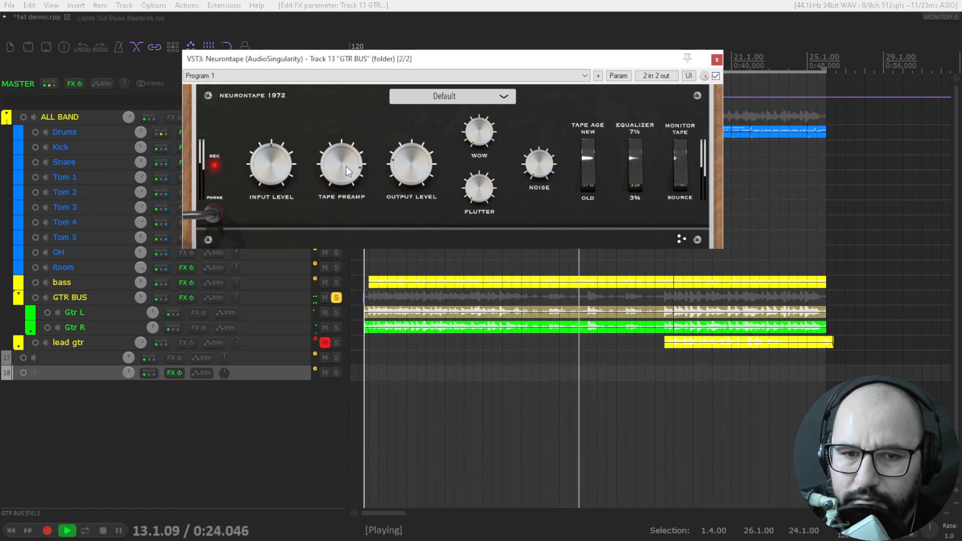
pyautogui.press('space')
# Step: Unsolo the GTR BUS and bypass Neurontape on the GTR BUS, bass, Kick, Snare and Room tracks
pyautogui.moveTo(552, 66); pyautogui.dragTo(654, 82)
pyautogui.click(337, 298)
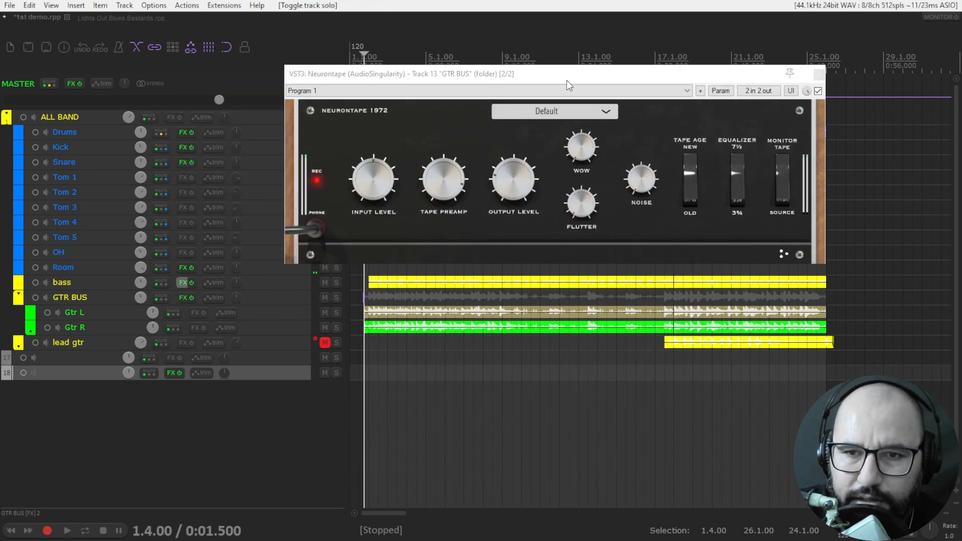
pyautogui.moveTo(562, 96); pyautogui.dragTo(698, 301)
pyautogui.moveTo(541, 74); pyautogui.dragTo(620, 69)
pyautogui.moveTo(476, 301); pyautogui.dragTo(470, 301)
pyautogui.click(886, 319)
pyautogui.click(898, 88)
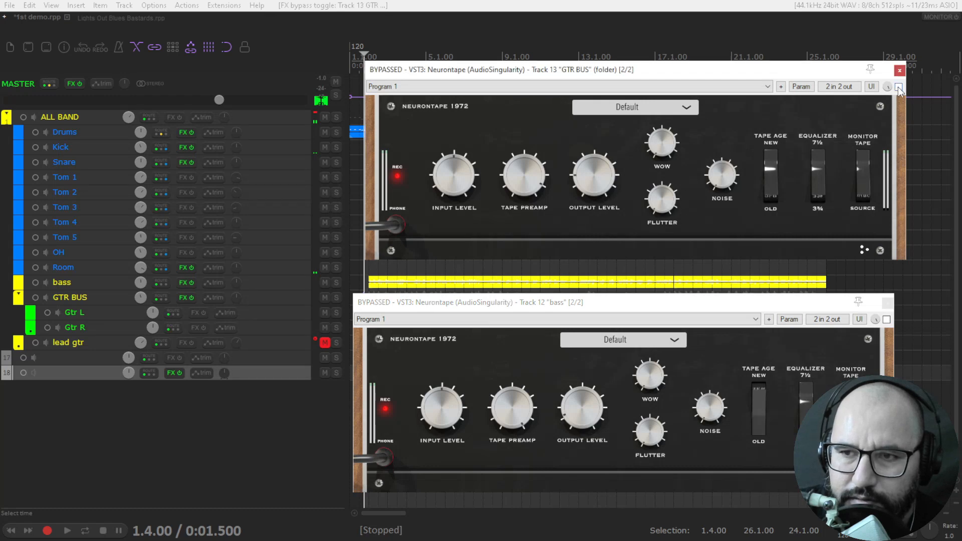
pyautogui.click(189, 148)
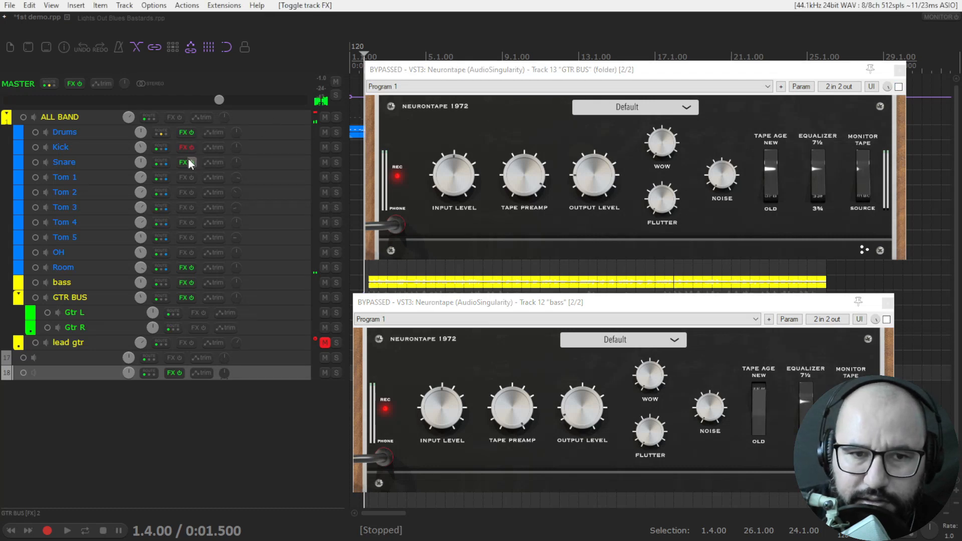
# Step: Play the full mix dry, re-enable the drum effects and both the bass and GTR BUS Neurontapes during playback, then stop
pyautogui.press('space')
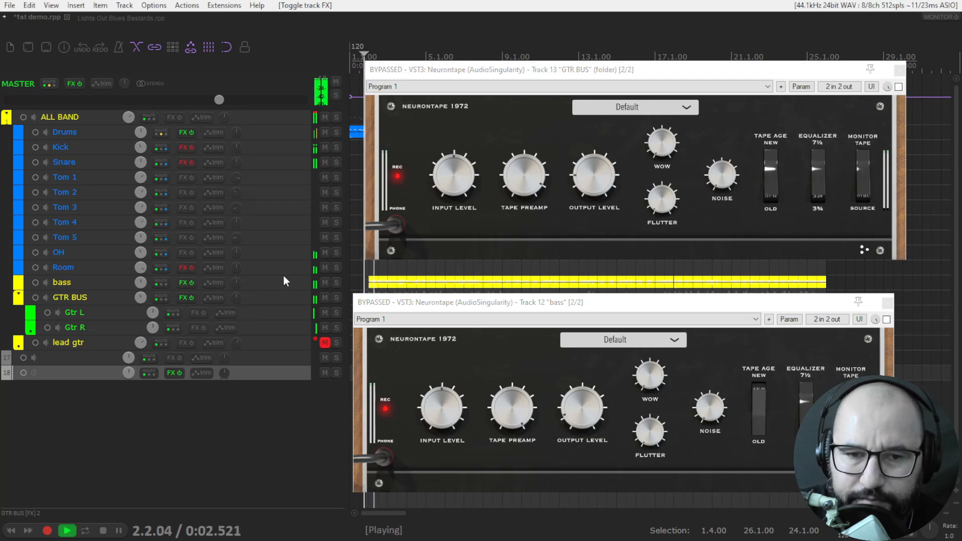
pyautogui.click(193, 149)
pyautogui.click(191, 162)
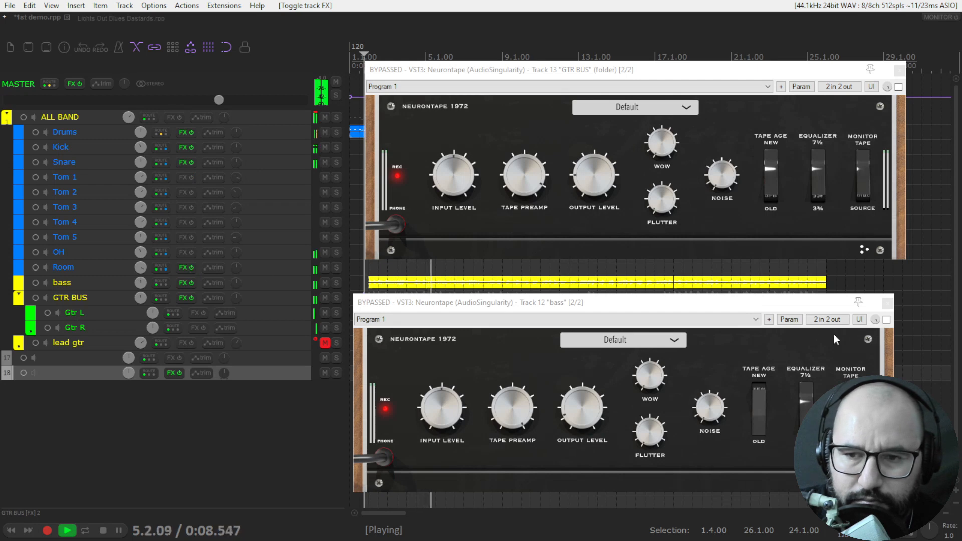
pyautogui.click(886, 320)
pyautogui.click(898, 87)
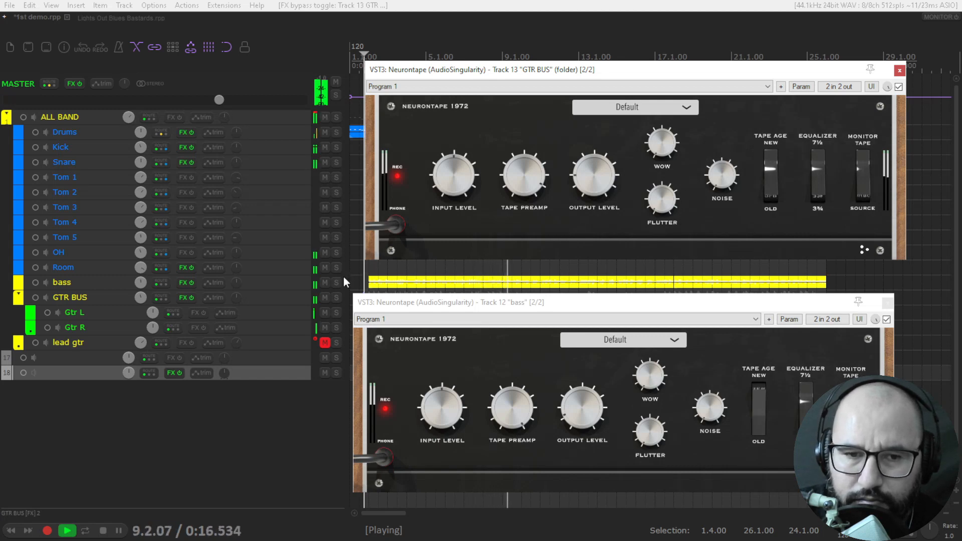
pyautogui.press('space')
# Step: Solo the Drums track and open the Neurontape on the Room track
pyautogui.click(336, 132)
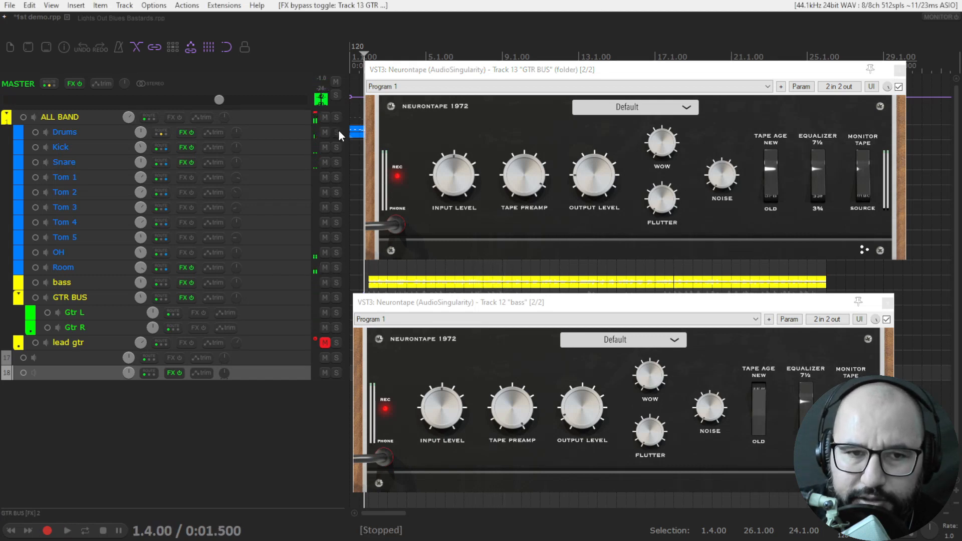
pyautogui.rightClick(184, 269)
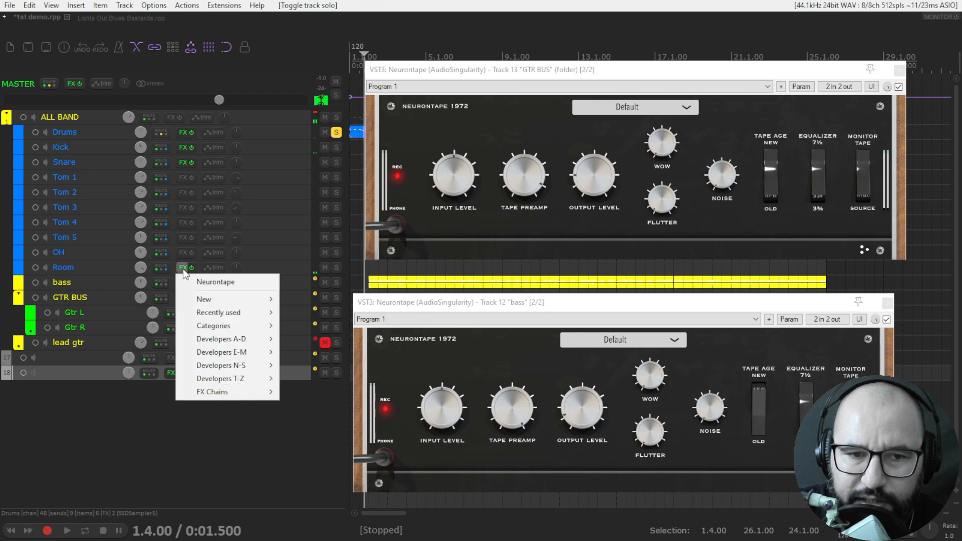
pyautogui.click(194, 282)
# Step: Play the drums, compare the Room's Neurontape bypassed and active, and adjust its output level before stopping
pyautogui.press('space')
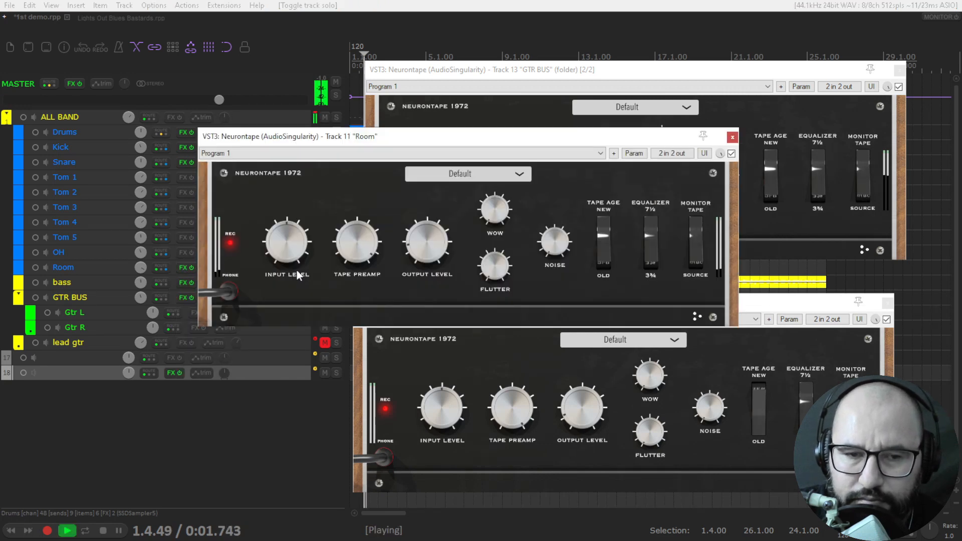
pyautogui.click(732, 154)
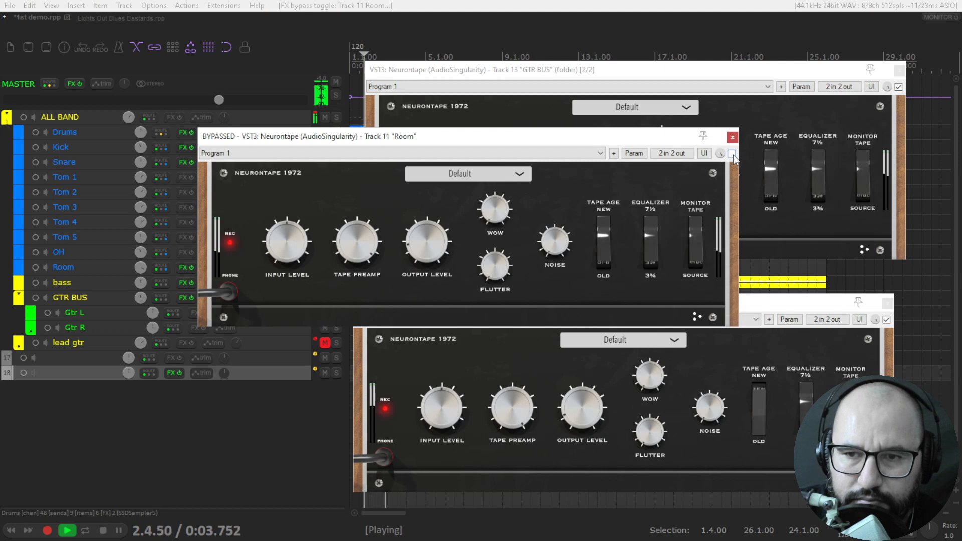
pyautogui.click(732, 154)
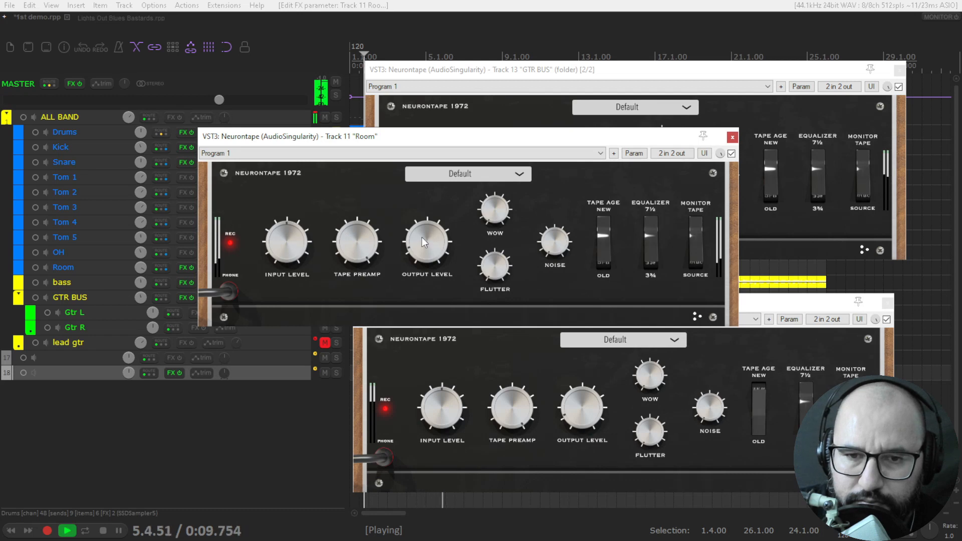
pyautogui.click(732, 154)
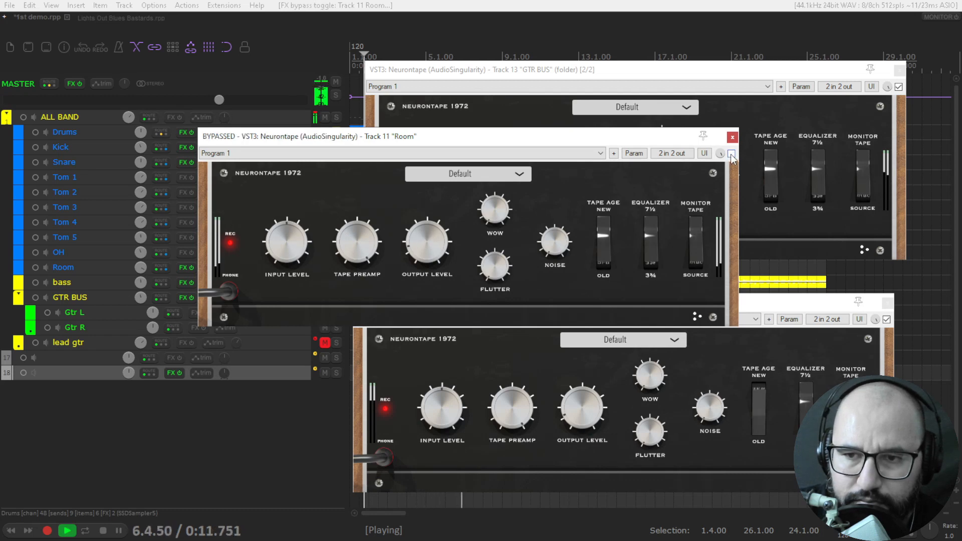
pyautogui.click(732, 154)
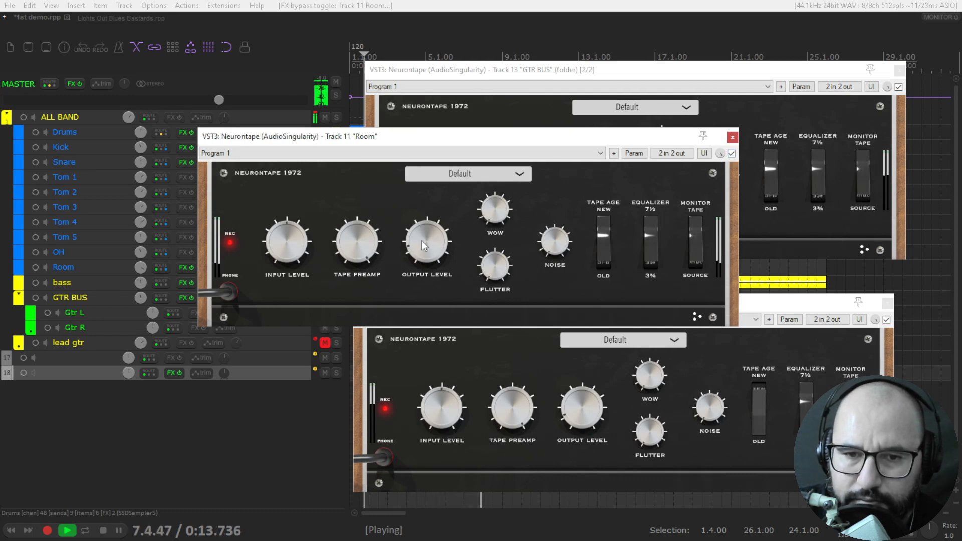
pyautogui.press('space')
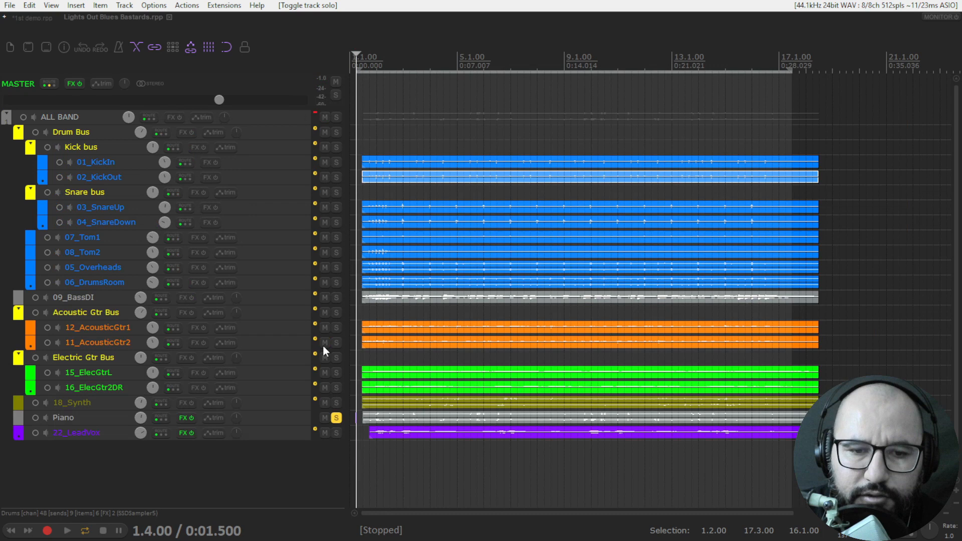
# Step: Open Neurontape on the Piano track, raise its tape preamp and lower its output level during playback, and compare against bypass
pyautogui.click(187, 418)
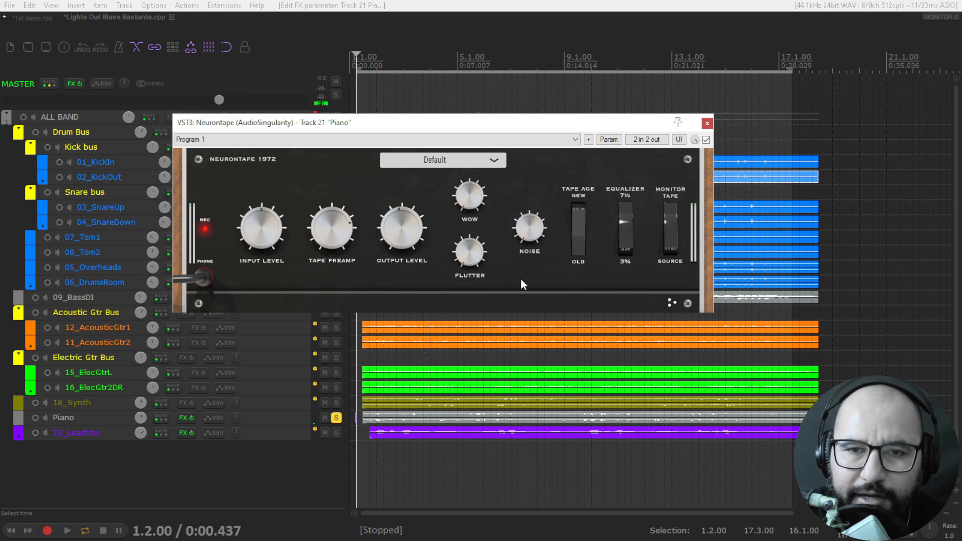
pyautogui.press('space')
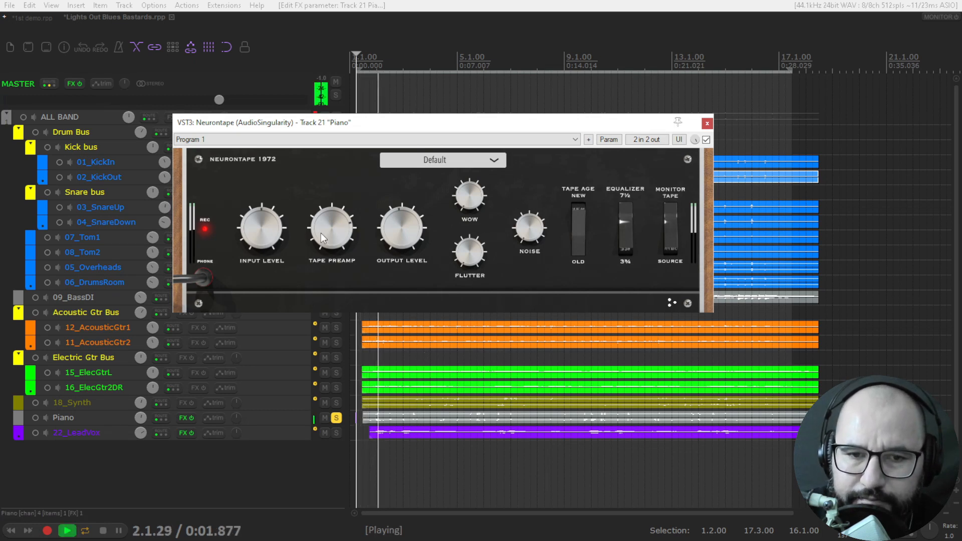
pyautogui.moveTo(320, 226); pyautogui.dragTo(324, 215)
pyautogui.moveTo(390, 228); pyautogui.dragTo(389, 258)
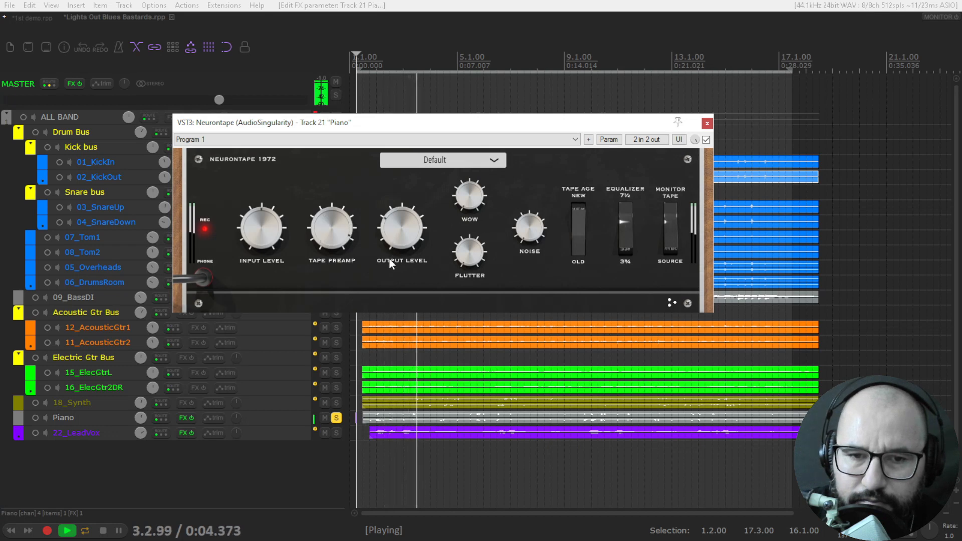
pyautogui.click(706, 140)
pyautogui.click(707, 140)
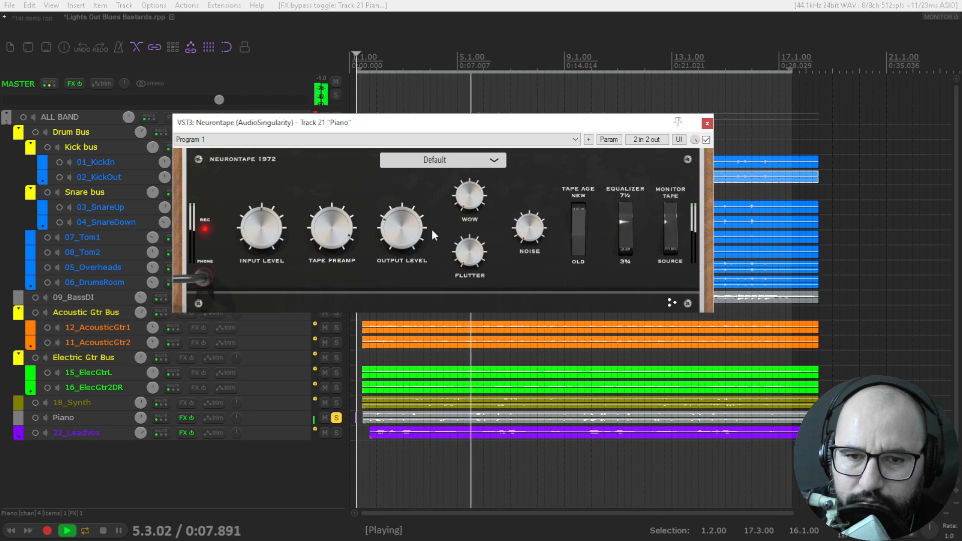
# Step: Raise the piano's tape preamp further, try the New tape age, return it to Old and stop playback
pyautogui.moveTo(328, 227); pyautogui.dragTo(330, 219)
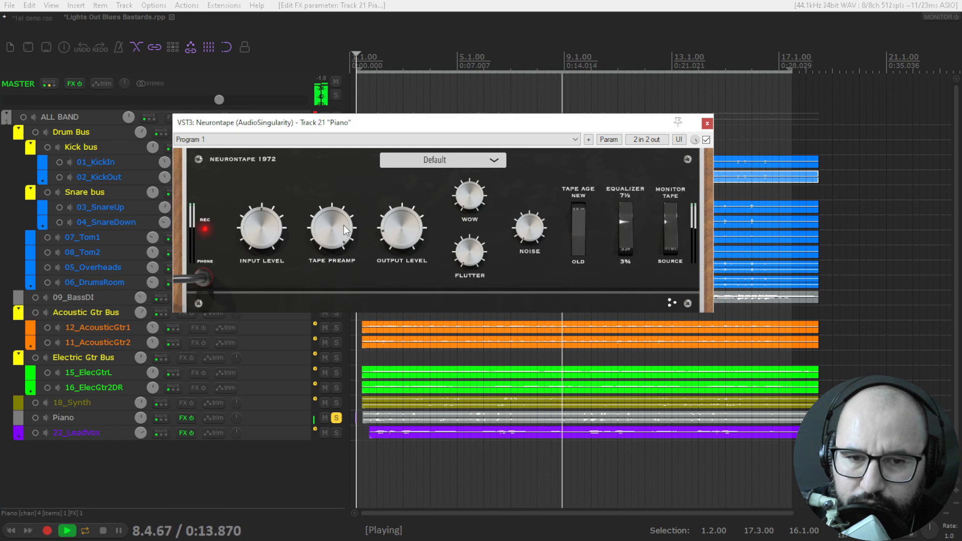
pyautogui.moveTo(345, 227); pyautogui.dragTo(345, 220)
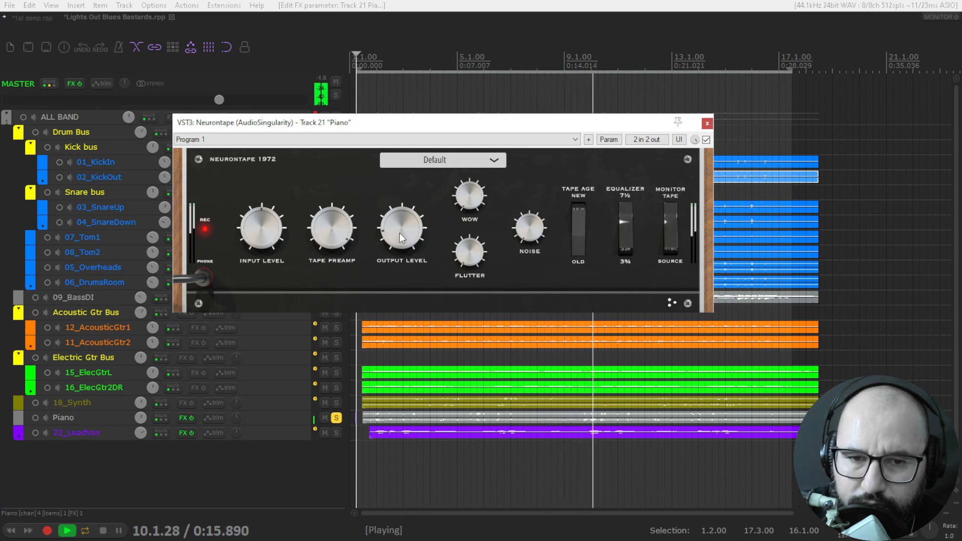
pyautogui.click(581, 216)
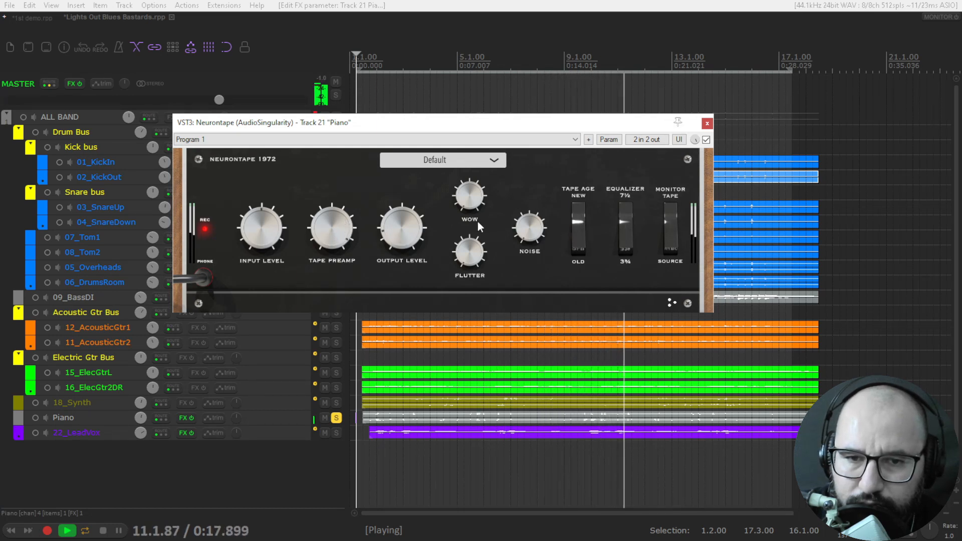
pyautogui.click(573, 251)
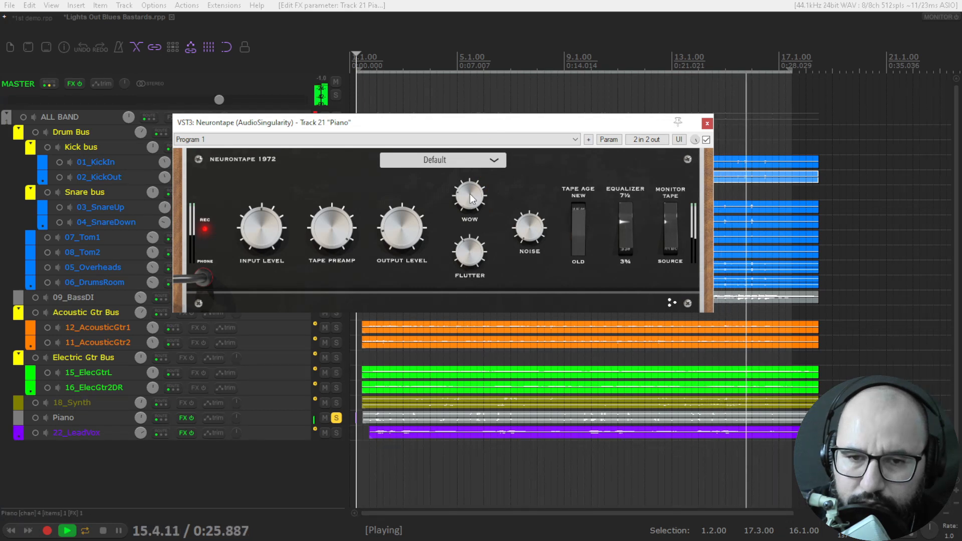
pyautogui.press('space')
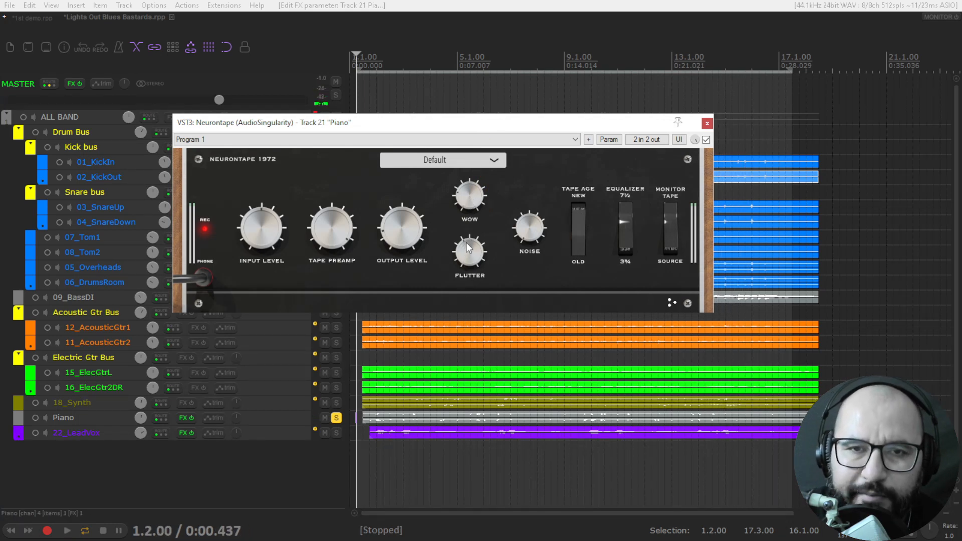
# Step: Play the piano, compare Neurontape against bypass while fine-tuning its output level and tape preamp, and stop playback
pyautogui.press('space')
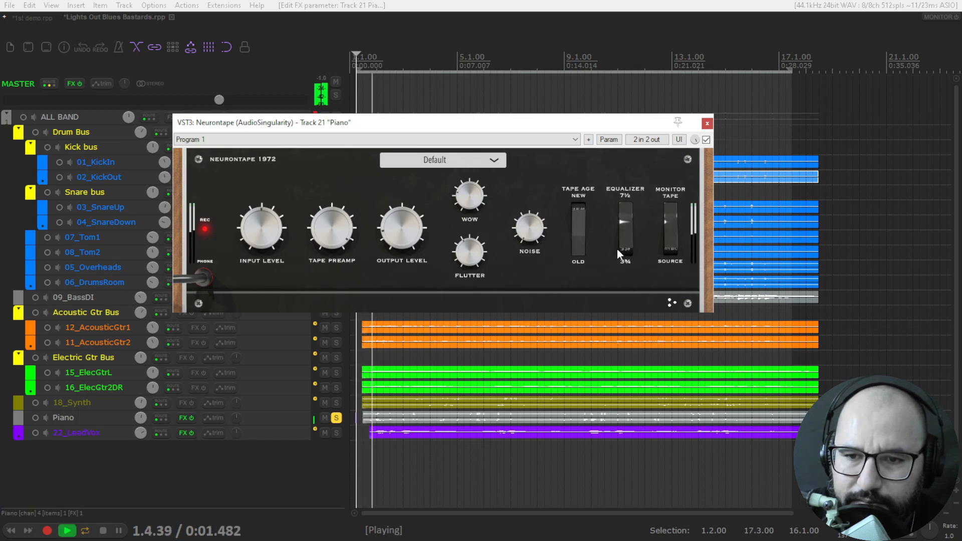
pyautogui.click(706, 140)
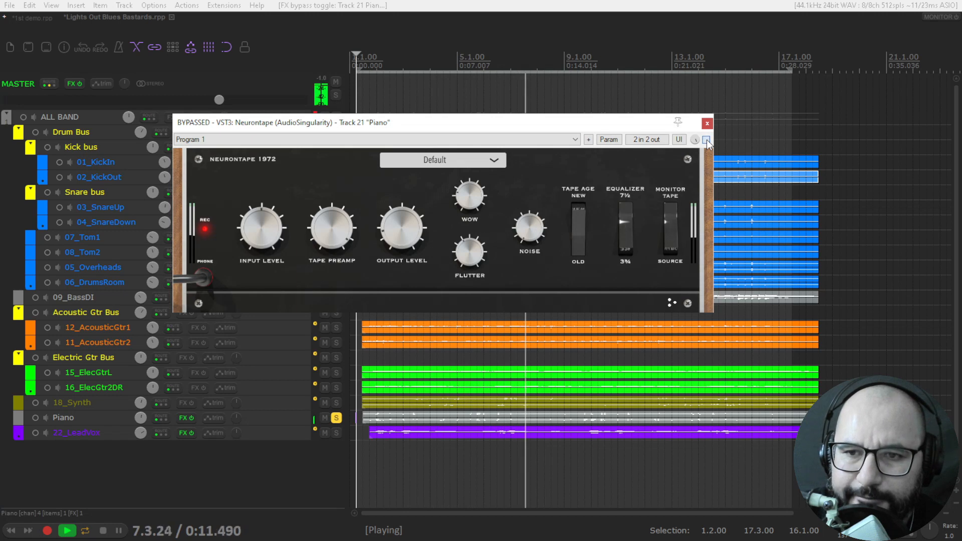
pyautogui.click(707, 140)
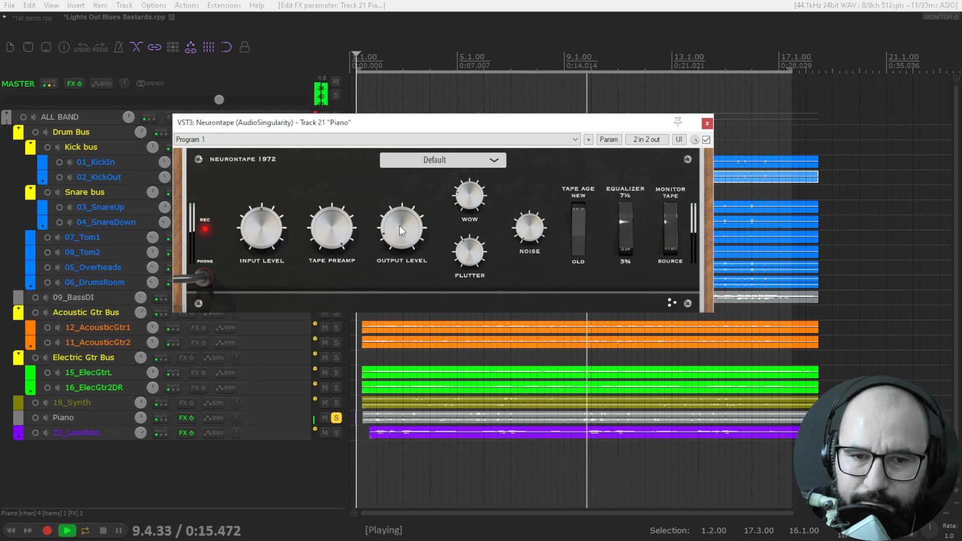
pyautogui.moveTo(399, 222); pyautogui.dragTo(400, 224)
pyautogui.moveTo(332, 224); pyautogui.dragTo(332, 236)
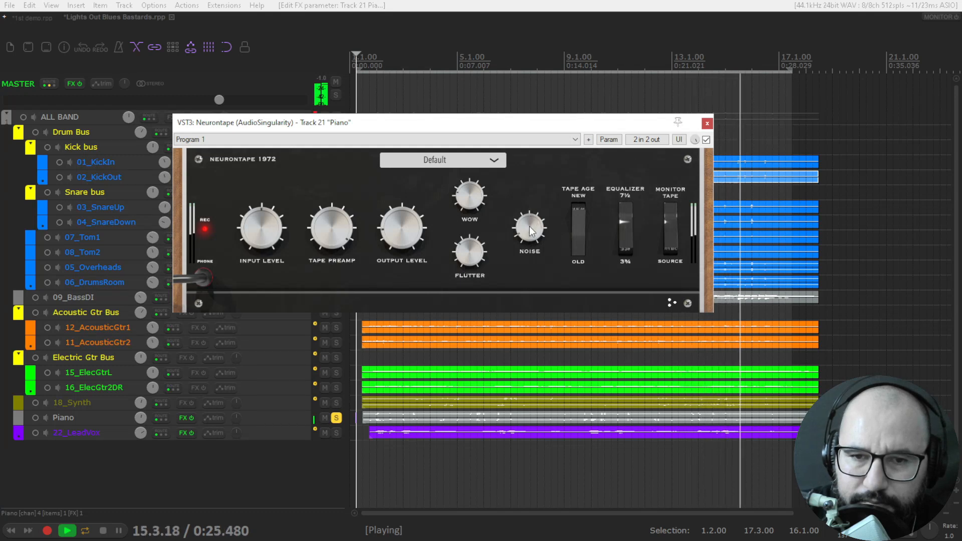
pyautogui.click(707, 140)
pyautogui.click(706, 140)
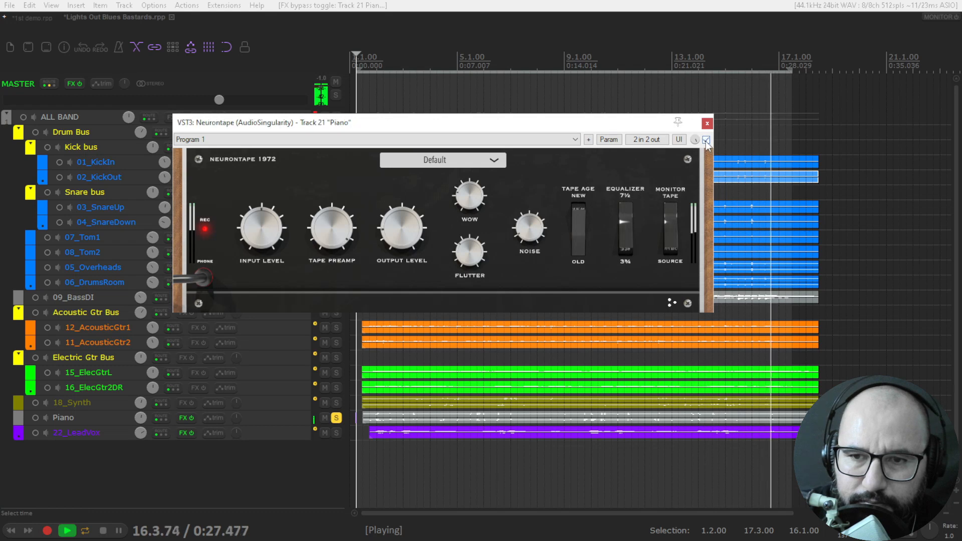
pyautogui.press('space')
# Step: Play the piano, adjust the noise, try the 3¾ equalizer, return to 7½, set the tape age to New, and close Neurontape
pyautogui.press('space')
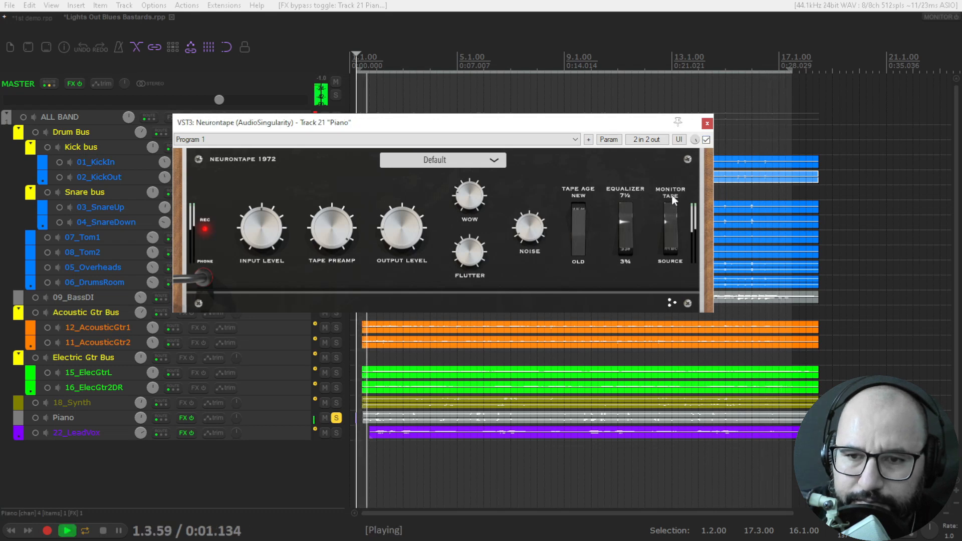
pyautogui.moveTo(530, 229); pyautogui.dragTo(530, 246)
pyautogui.click(626, 254)
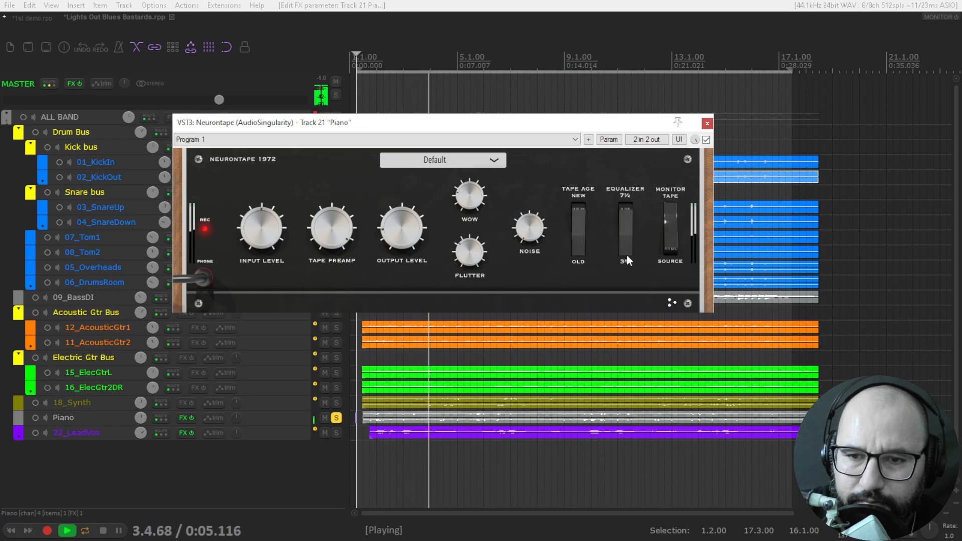
pyautogui.click(622, 220)
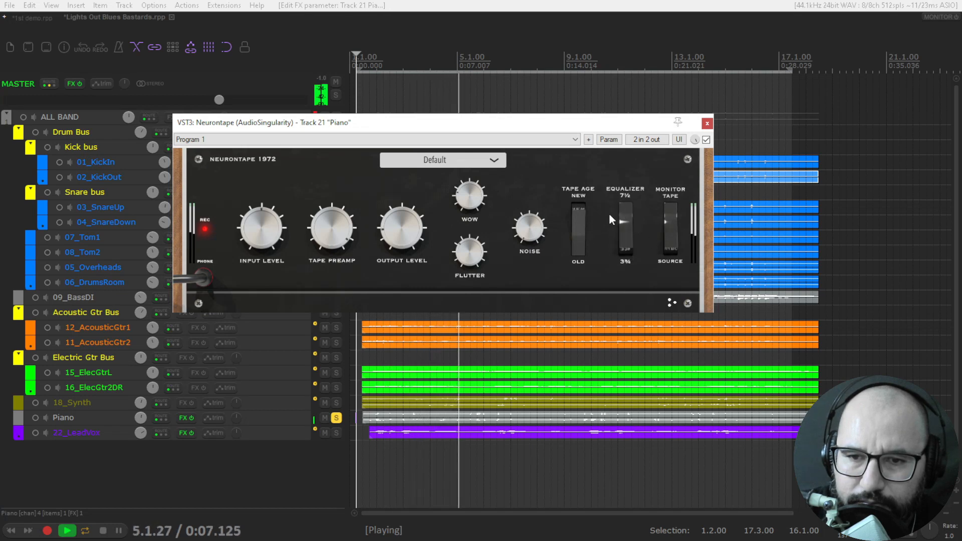
pyautogui.click(576, 208)
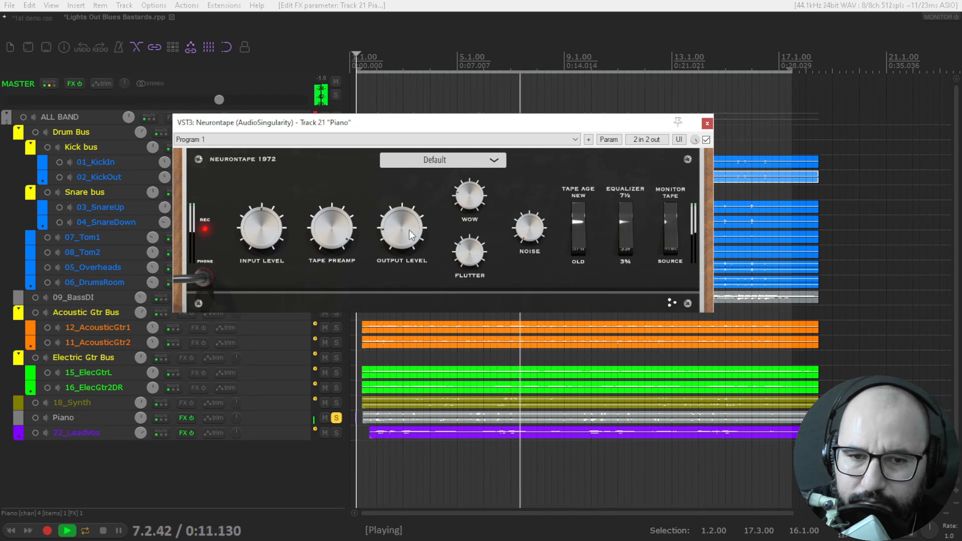
pyautogui.press('space')
pyautogui.click(706, 124)
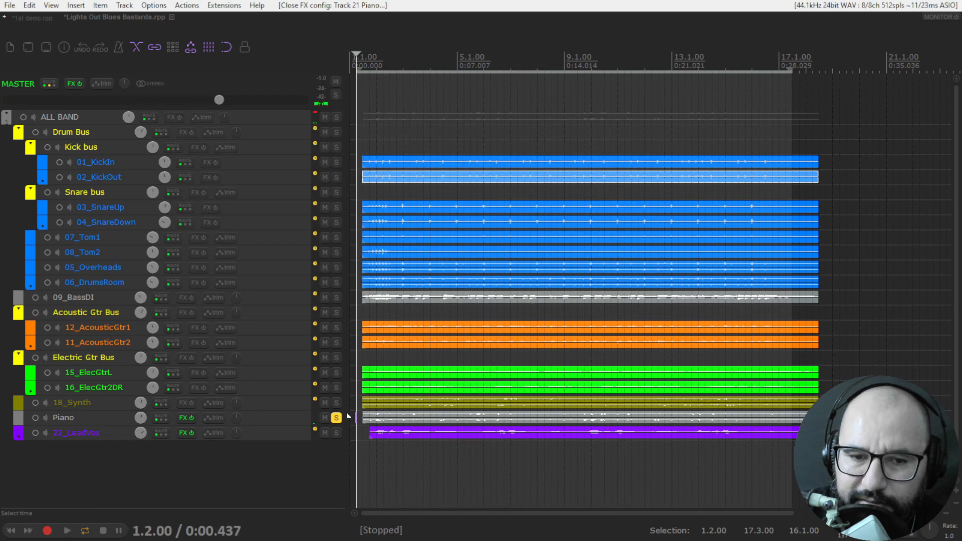
# Step: Solo the 22_LeadVox track instead of Piano, play it and open its bypassed Neurontape
pyautogui.click(336, 419)
pyautogui.click(335, 430)
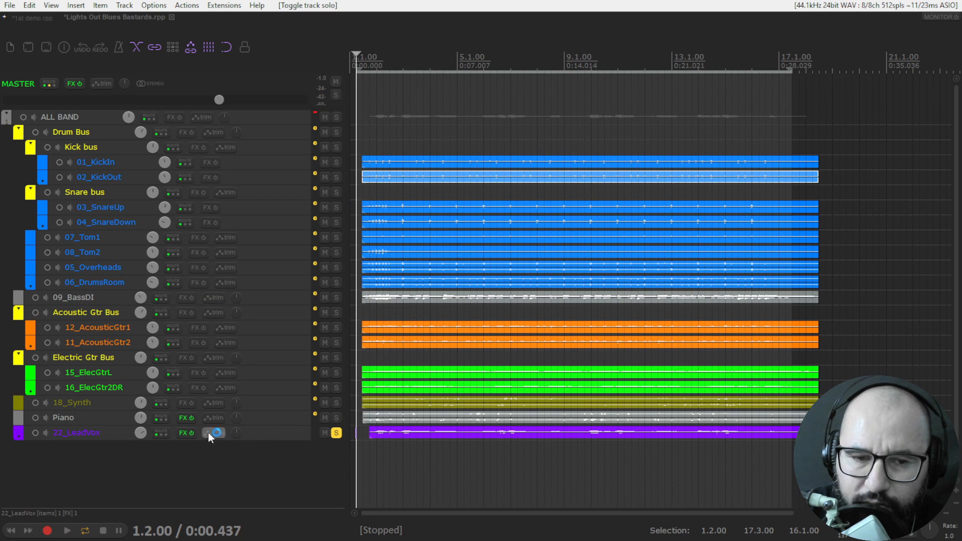
pyautogui.press('space')
pyautogui.rightClick(180, 435)
pyautogui.click(247, 323)
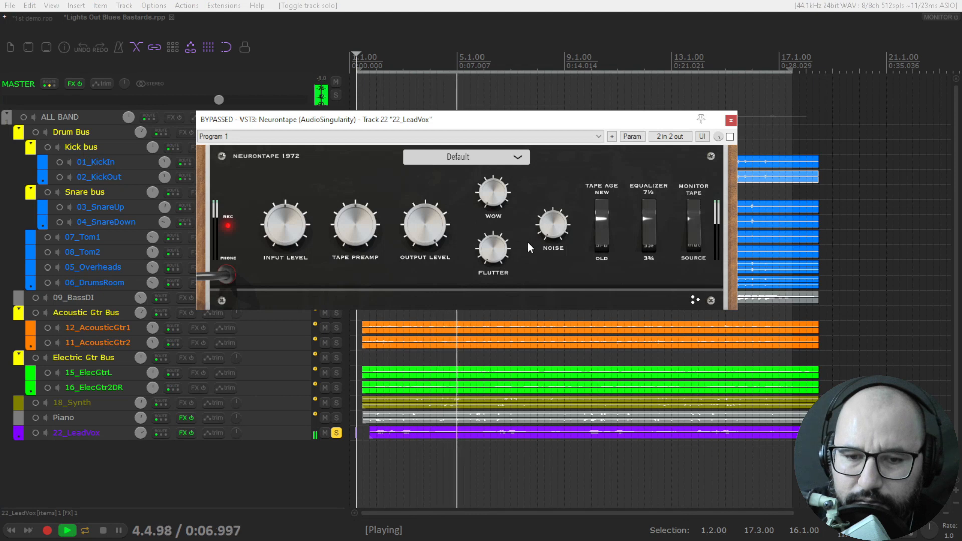
pyautogui.press('space')
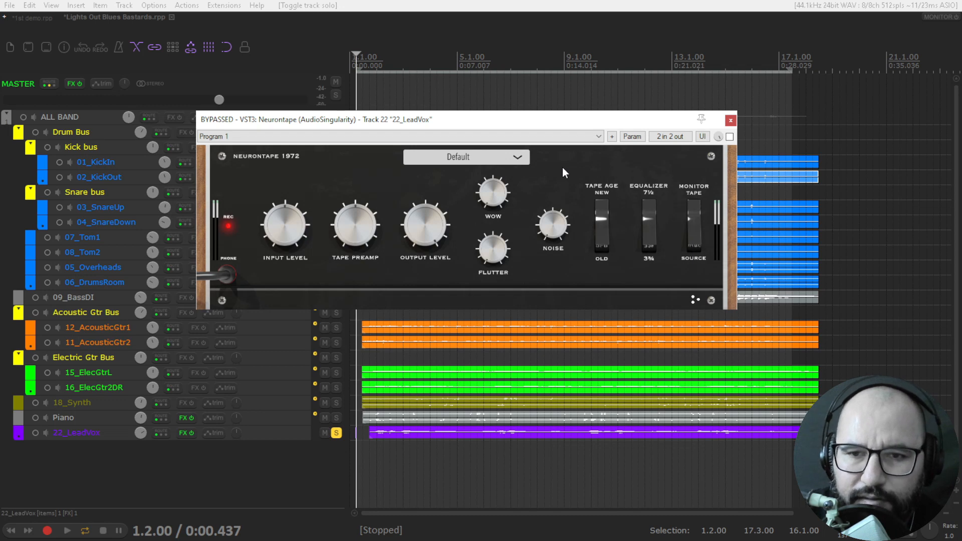
# Step: Play the lead vocal, activate its Neurontape, raise the tape preamp and lower the output level
pyautogui.press('space')
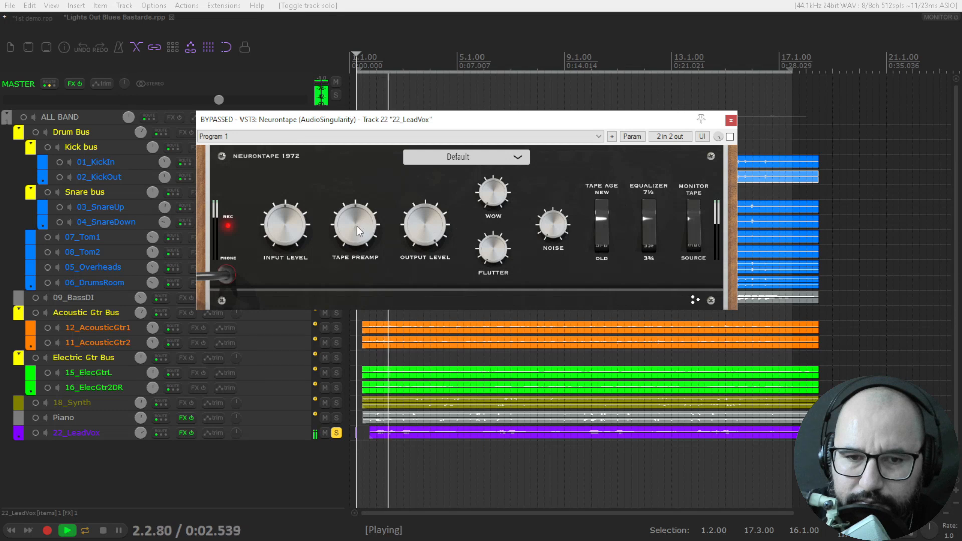
pyautogui.moveTo(357, 227); pyautogui.dragTo(367, 193)
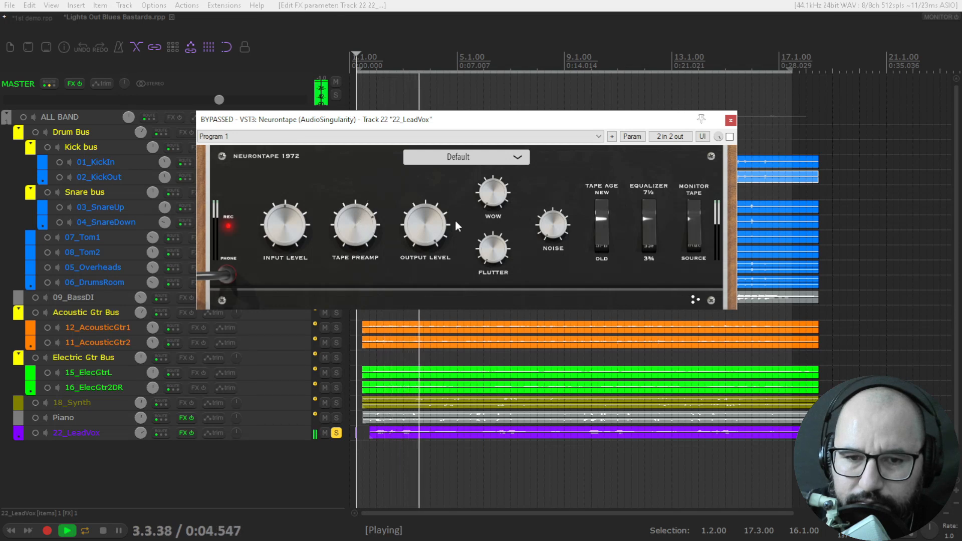
pyautogui.press('space')
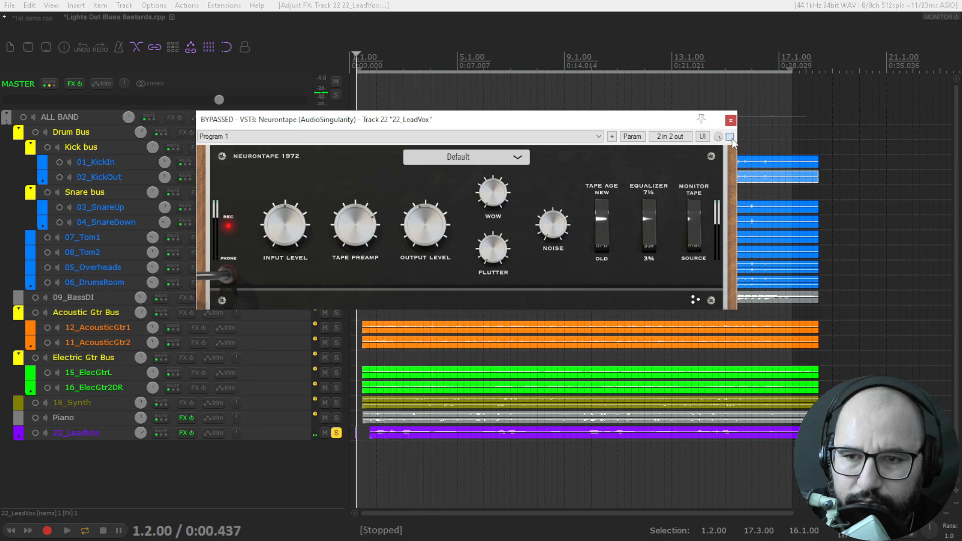
pyautogui.click(729, 137)
pyautogui.press('space')
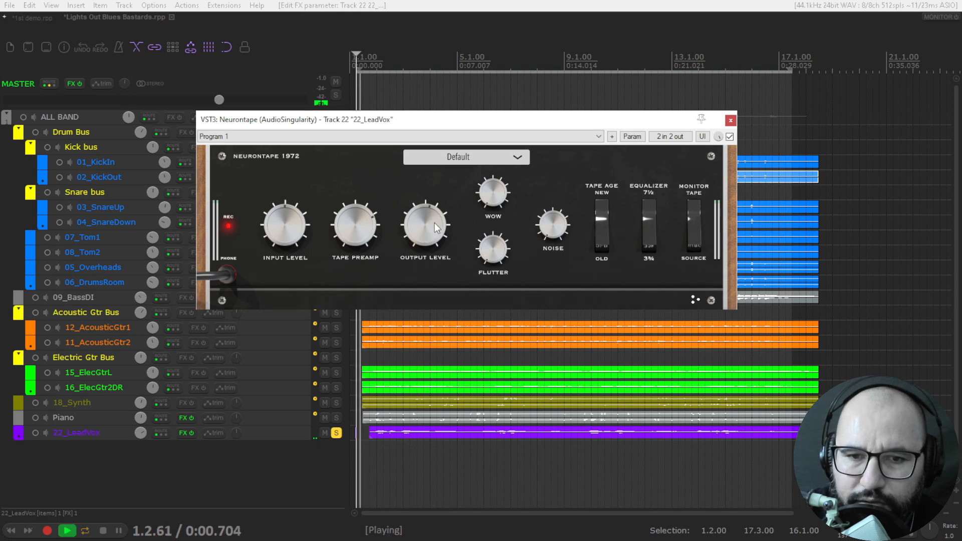
pyautogui.moveTo(357, 224); pyautogui.dragTo(357, 204)
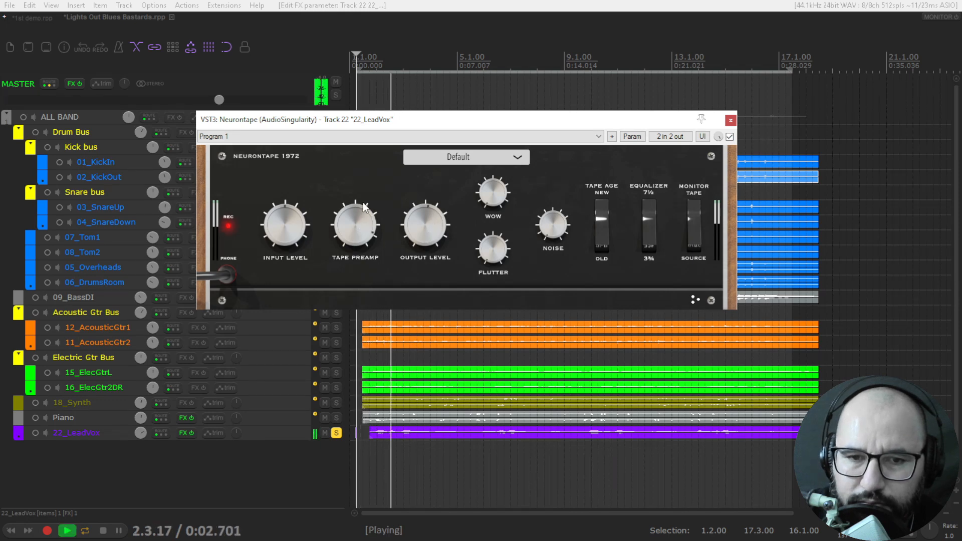
pyautogui.moveTo(413, 233); pyautogui.dragTo(413, 268)
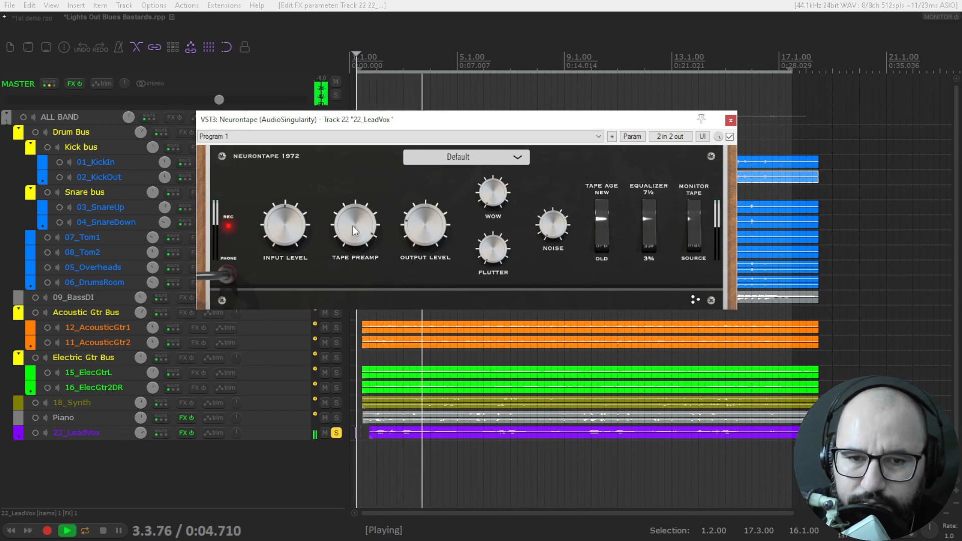
pyautogui.moveTo(355, 225); pyautogui.dragTo(355, 215)
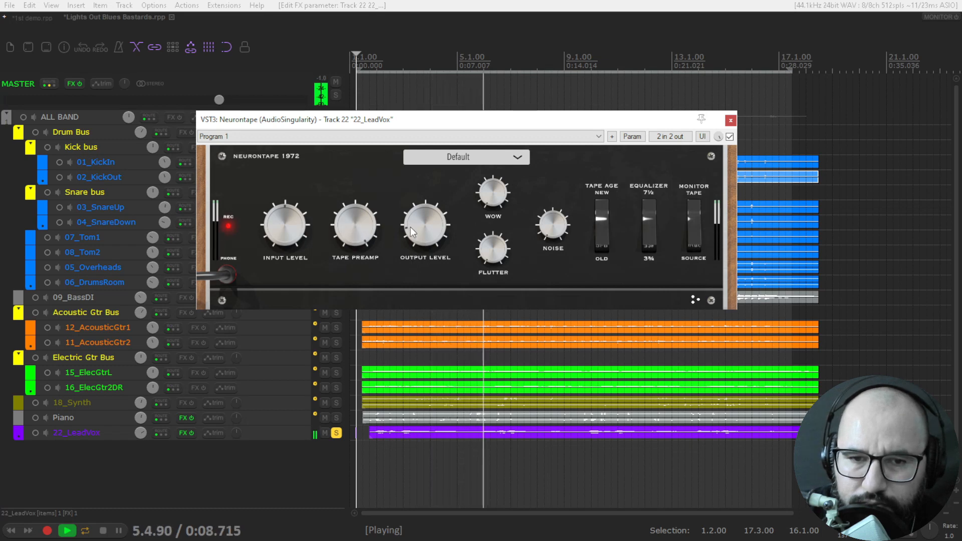
# Step: Compare the lead vocal's Neurontape against bypass, readjust its tape preamp and output level, and stop playback
pyautogui.click(731, 138)
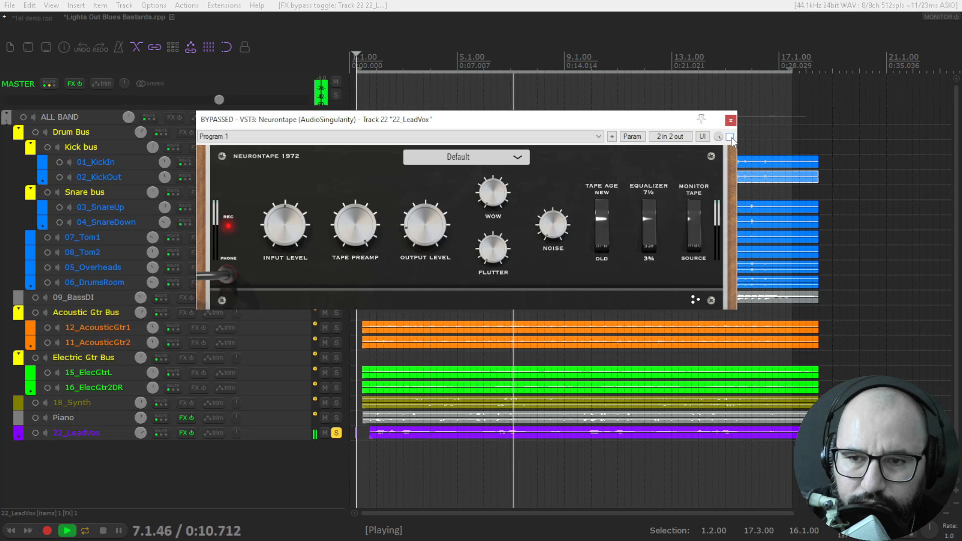
pyautogui.click(730, 137)
pyautogui.moveTo(371, 232); pyautogui.dragTo(418, 229)
pyautogui.press('space')
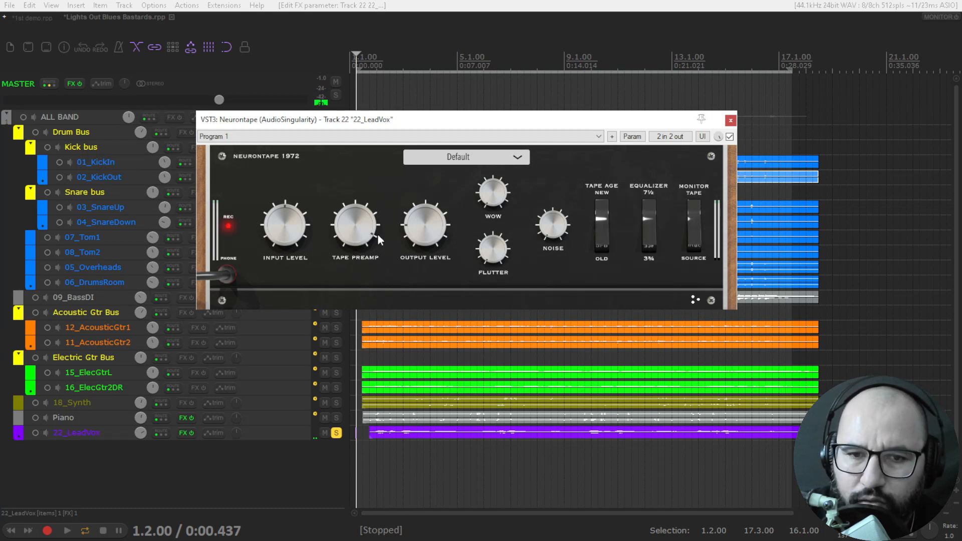
# Step: Replay the lead vocal, bypass Neurontape for comparison, stop playback and reactivate the plugin
pyautogui.press('space')
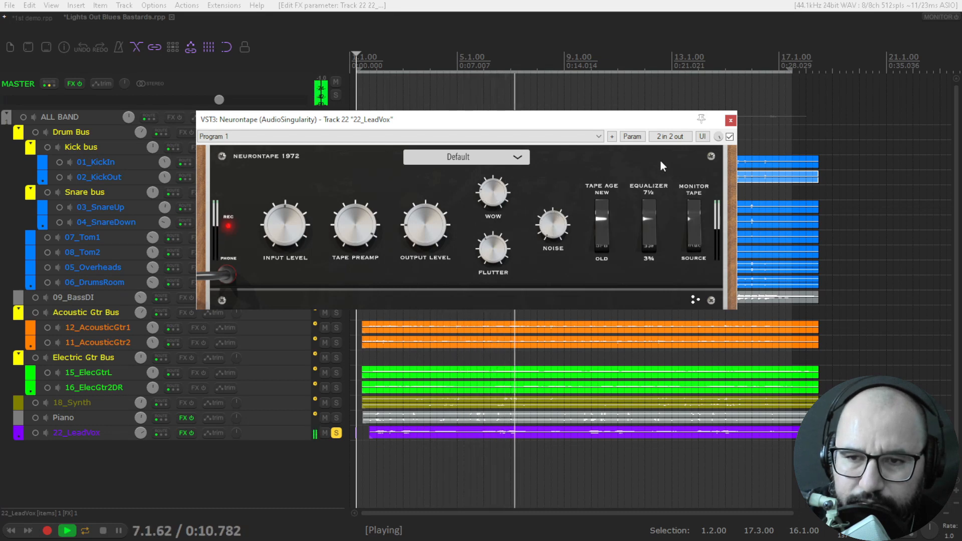
pyautogui.click(730, 137)
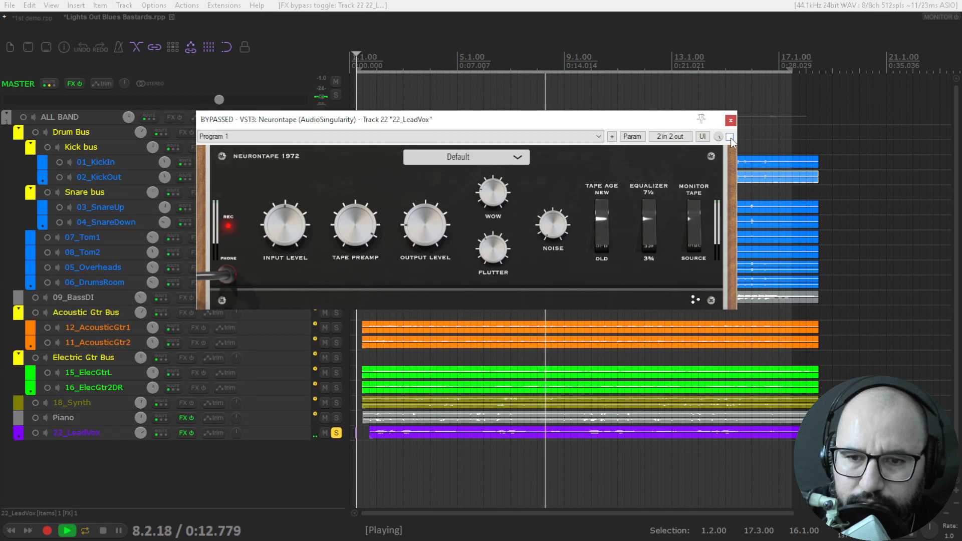
pyautogui.press('space')
pyautogui.click(730, 137)
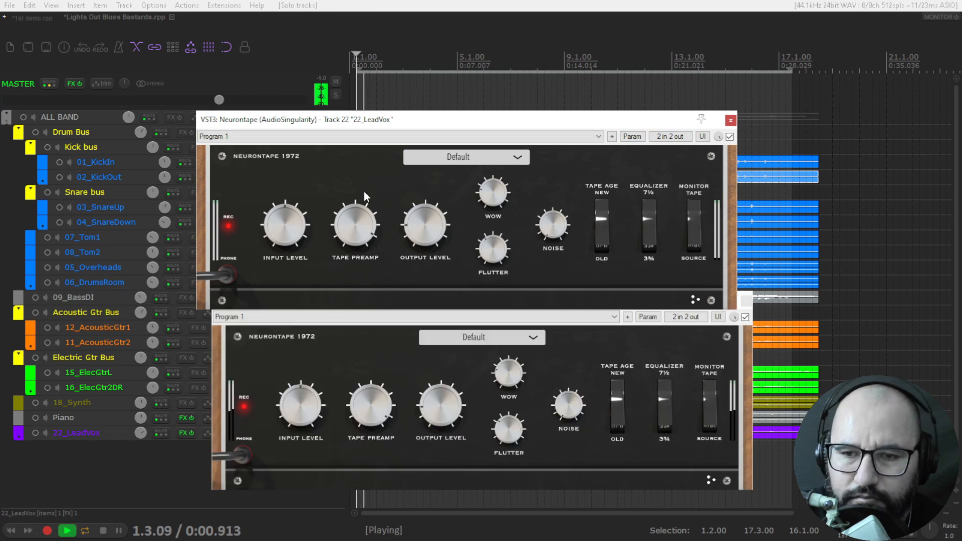
# Step: Play the full mix, compare the Piano and 22_LeadVox Neurontapes bypassed and active, and stop playback
pyautogui.click(745, 318)
pyautogui.click(729, 136)
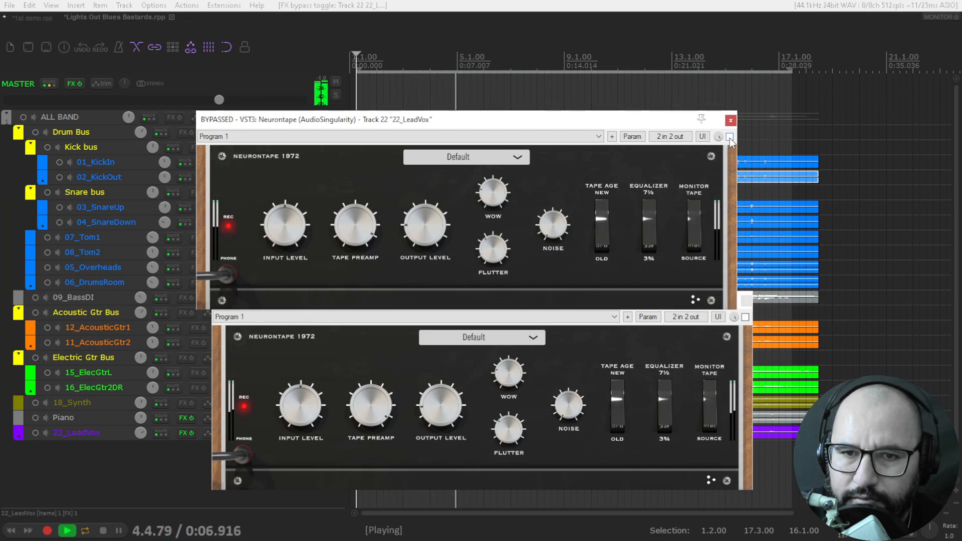
pyautogui.click(729, 137)
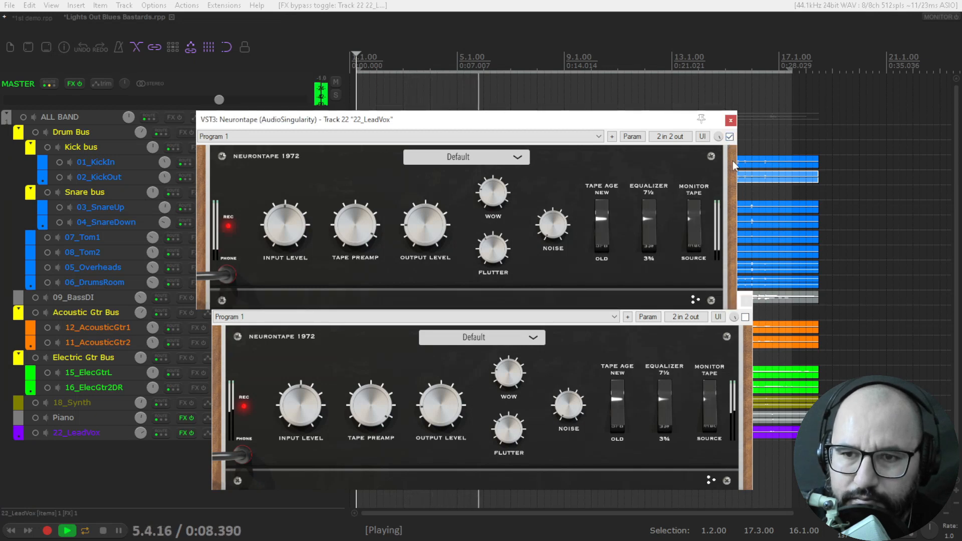
pyautogui.click(746, 316)
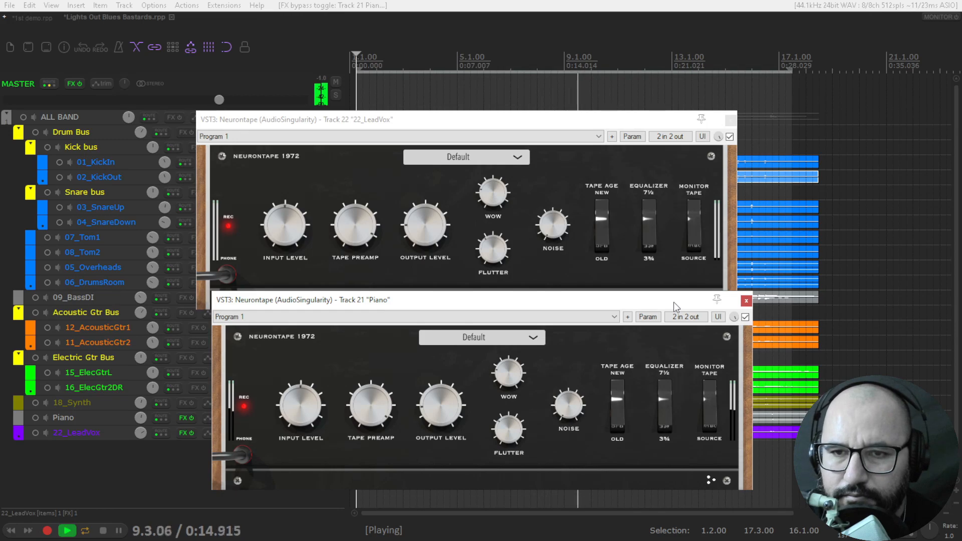
pyautogui.press('space')
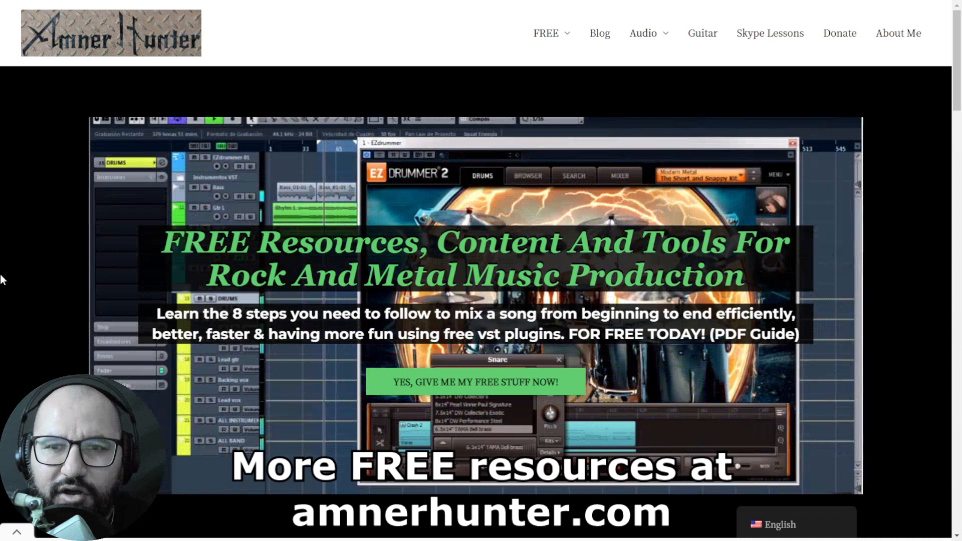
# Step: Switch to the amnerhunter.com website and show the Guides and Tools entries under its FREE resources
pyautogui.moveTo(548, 36)
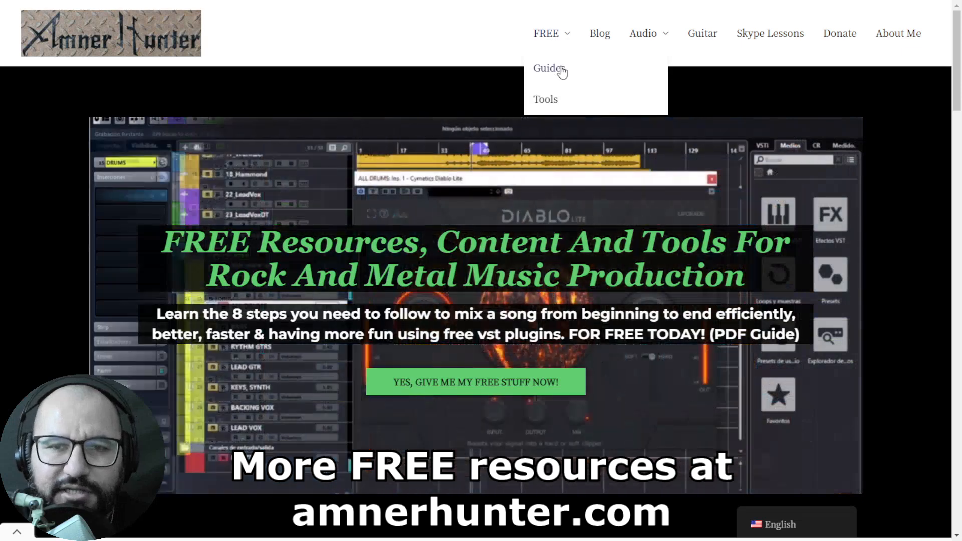